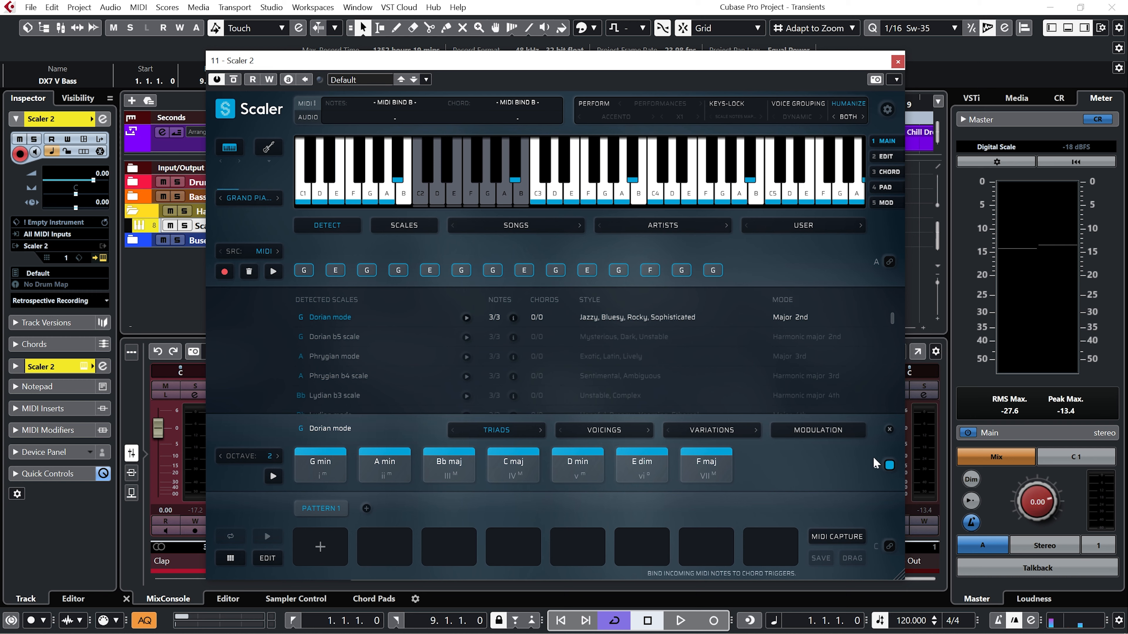
Play the project to audition the bass rhythm triggering the Dorian chords in Scaler 2, and stop playback.
{"action": "key", "text": "space"}
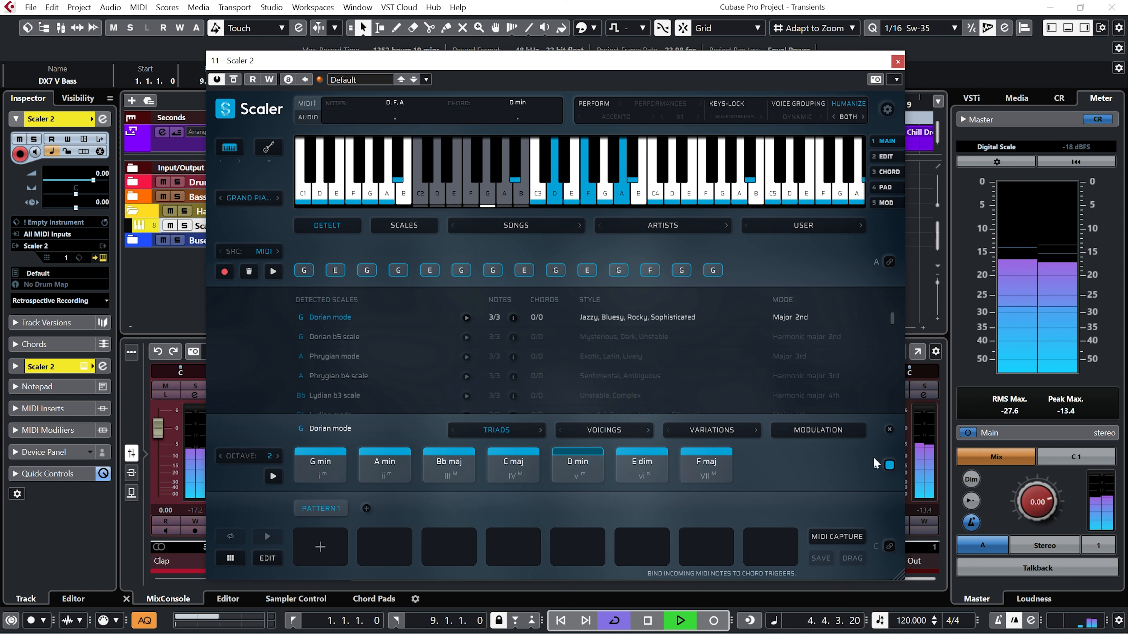
{"action": "key", "text": "space"}
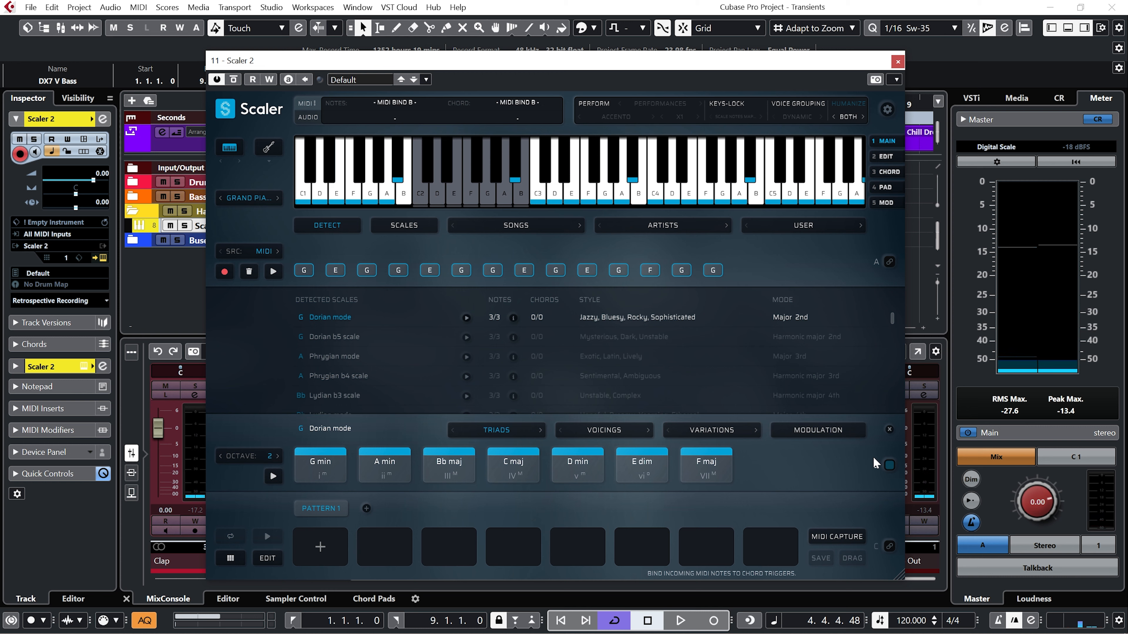
{"action": "key", "text": "period"}
Build a D min, Bb maj, C maj progression in the first pattern and rename the pattern INTRO.
{"action": "left_click", "coordinate": [580, 469]}
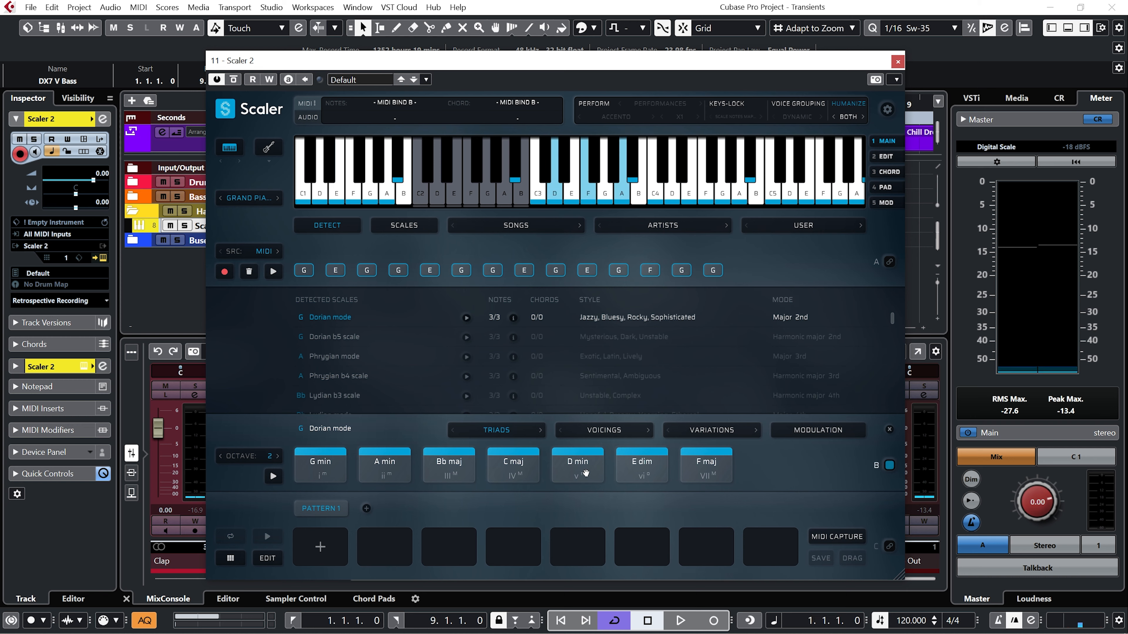
{"action": "left_click_drag", "start_coordinate": [586, 473], "coordinate": [323, 531]}
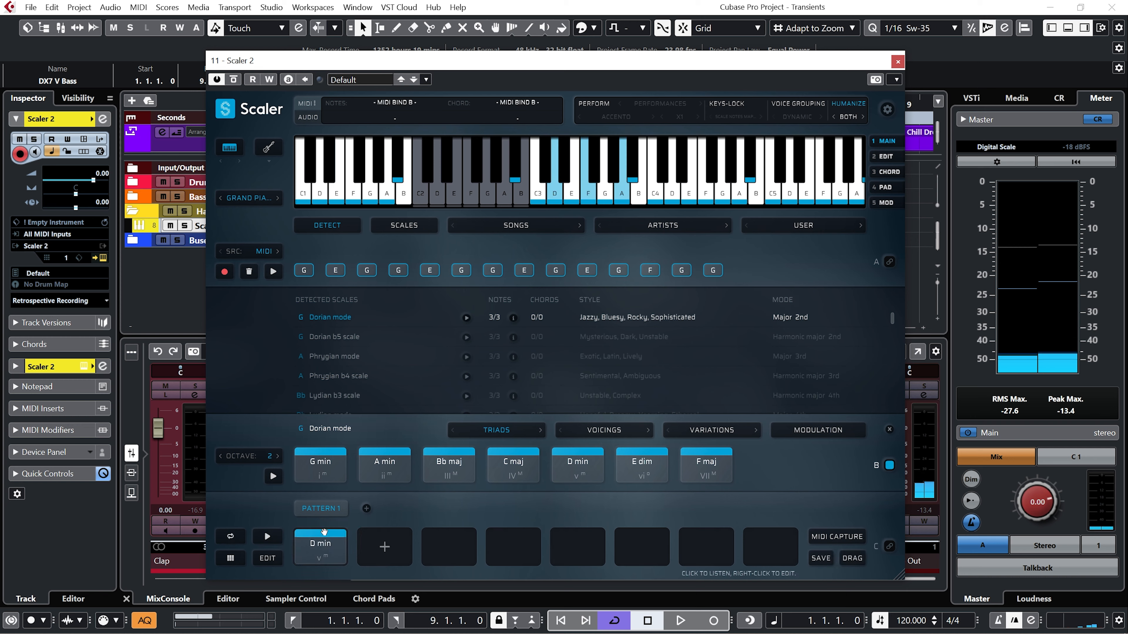
{"action": "left_click", "coordinate": [515, 469]}
{"action": "left_click_drag", "start_coordinate": [448, 467], "coordinate": [383, 543]}
{"action": "left_click_drag", "start_coordinate": [514, 469], "coordinate": [449, 546]}
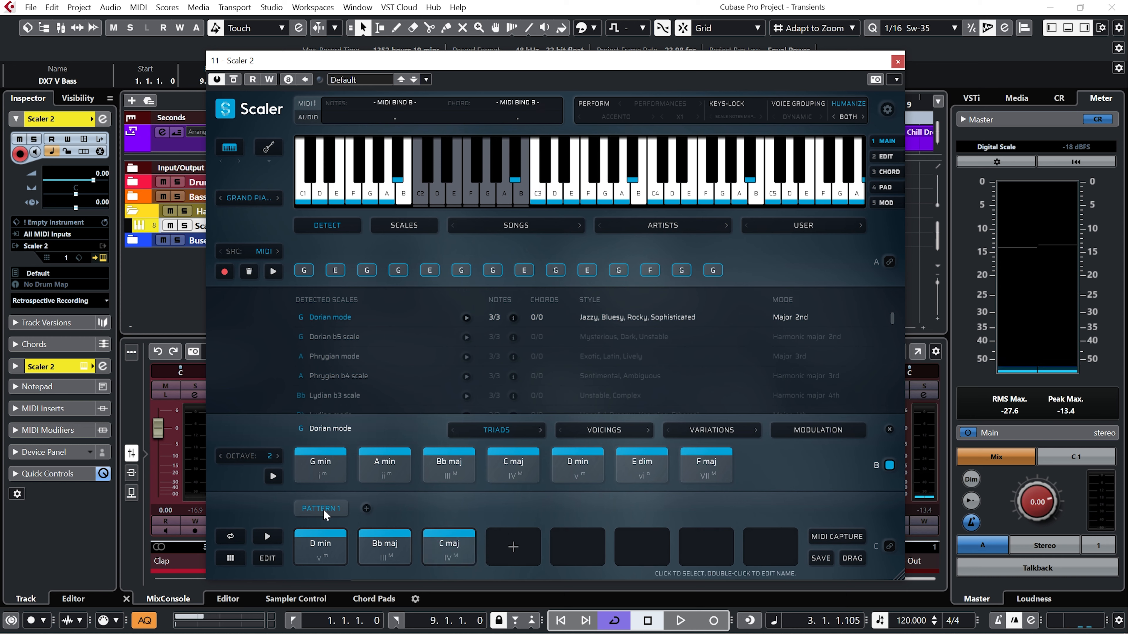
{"action": "double_click", "coordinate": [326, 510]}
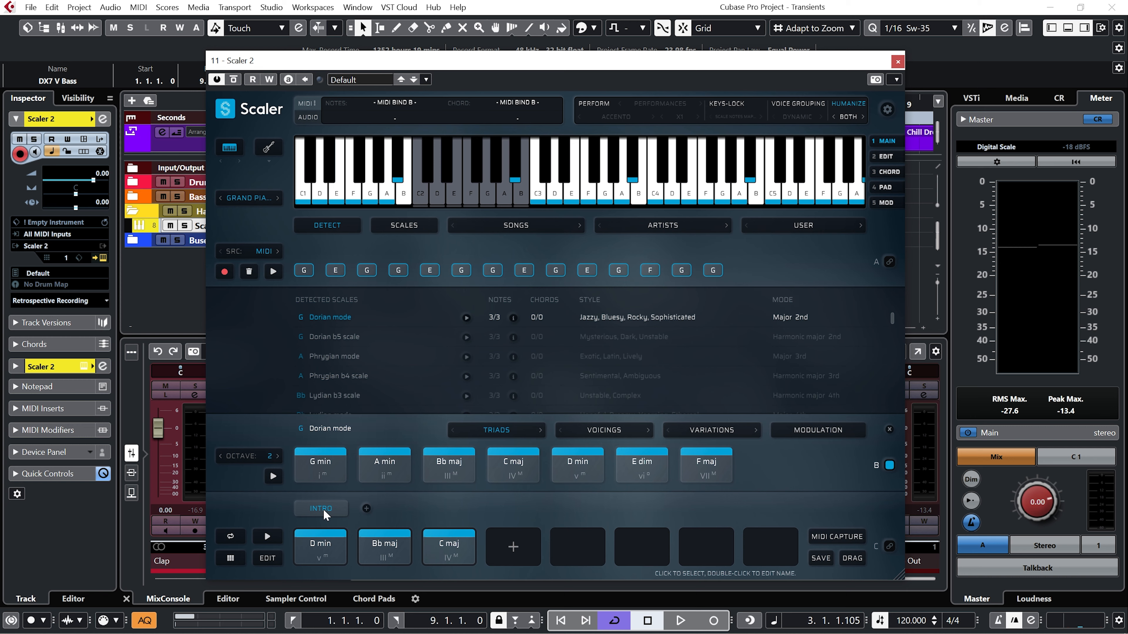
Switch MIDI binding from the scale chords (B) to the INTRO pattern (C) and audition the pattern's chords.
{"action": "left_click", "coordinate": [890, 464]}
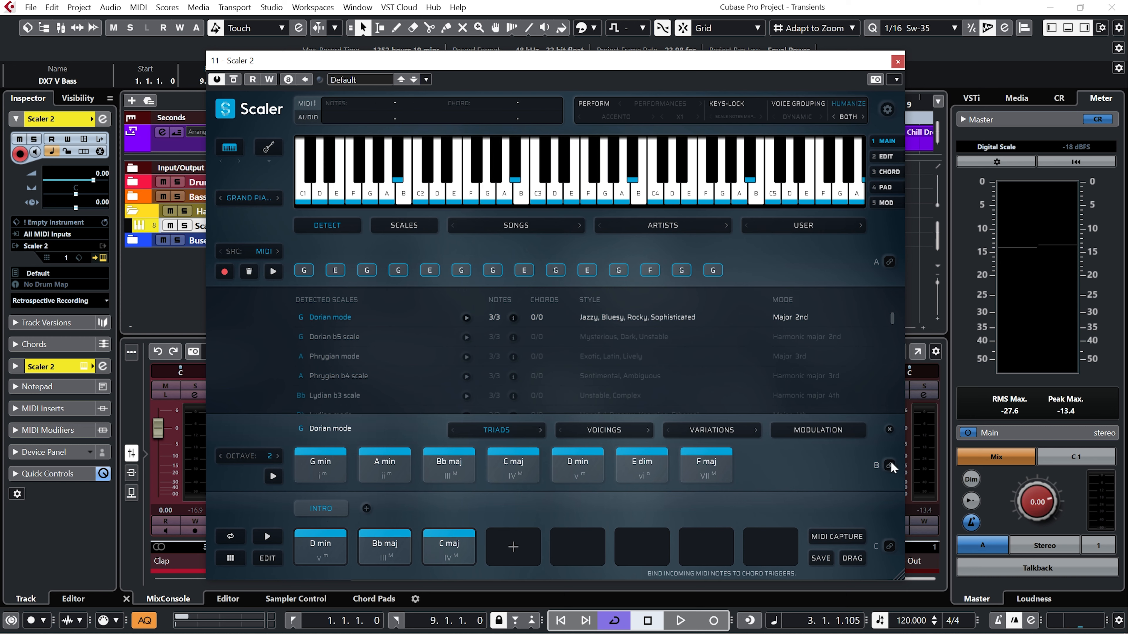
{"action": "left_click", "coordinate": [889, 548]}
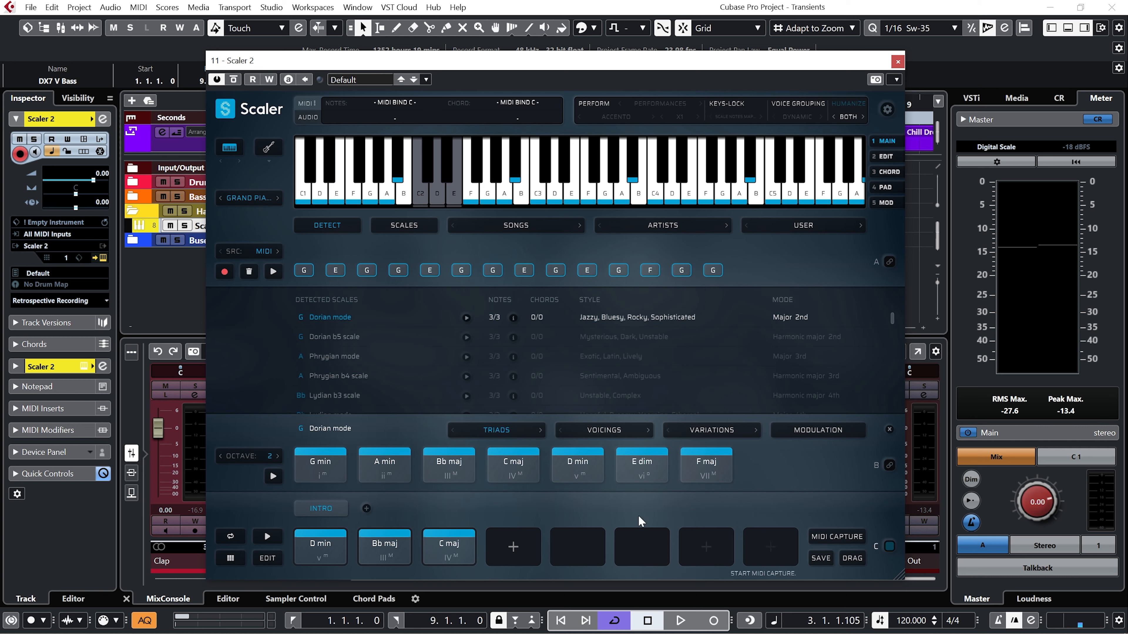
{"action": "left_click", "coordinate": [321, 543]}
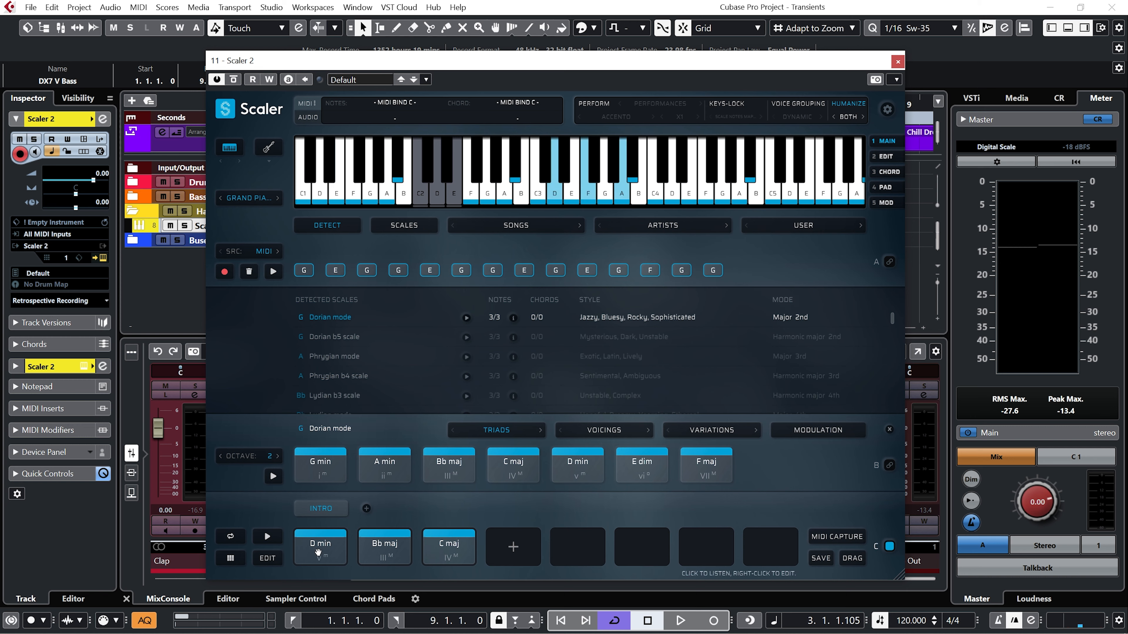
{"action": "left_click", "coordinate": [372, 553]}
{"action": "left_click", "coordinate": [435, 548]}
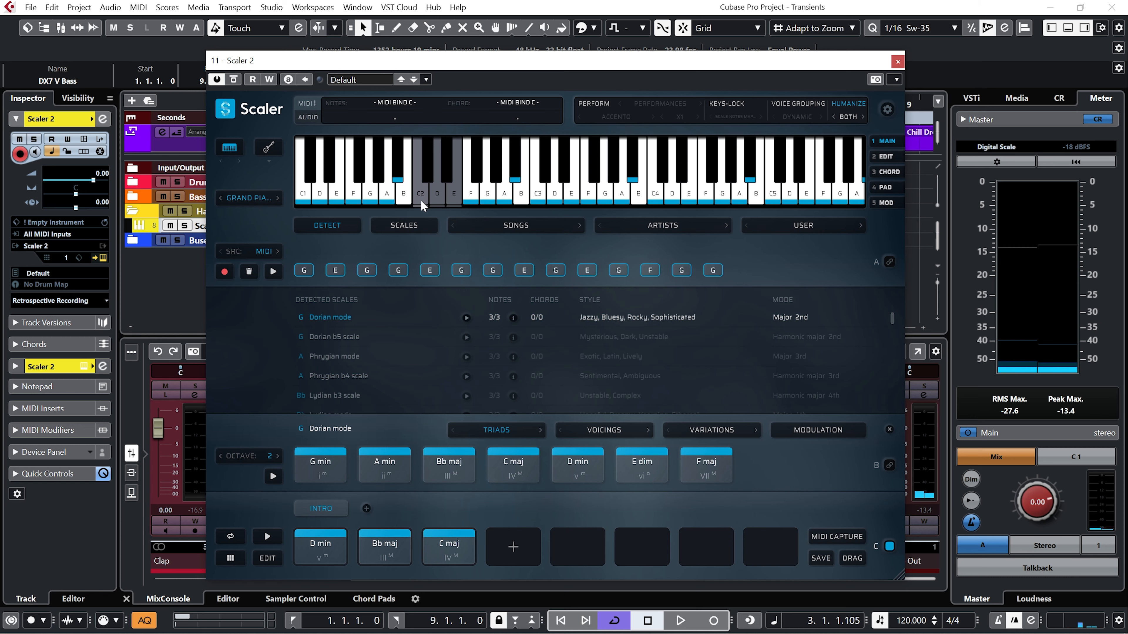
{"action": "left_click", "coordinate": [339, 551]}
{"action": "left_click", "coordinate": [440, 549]}
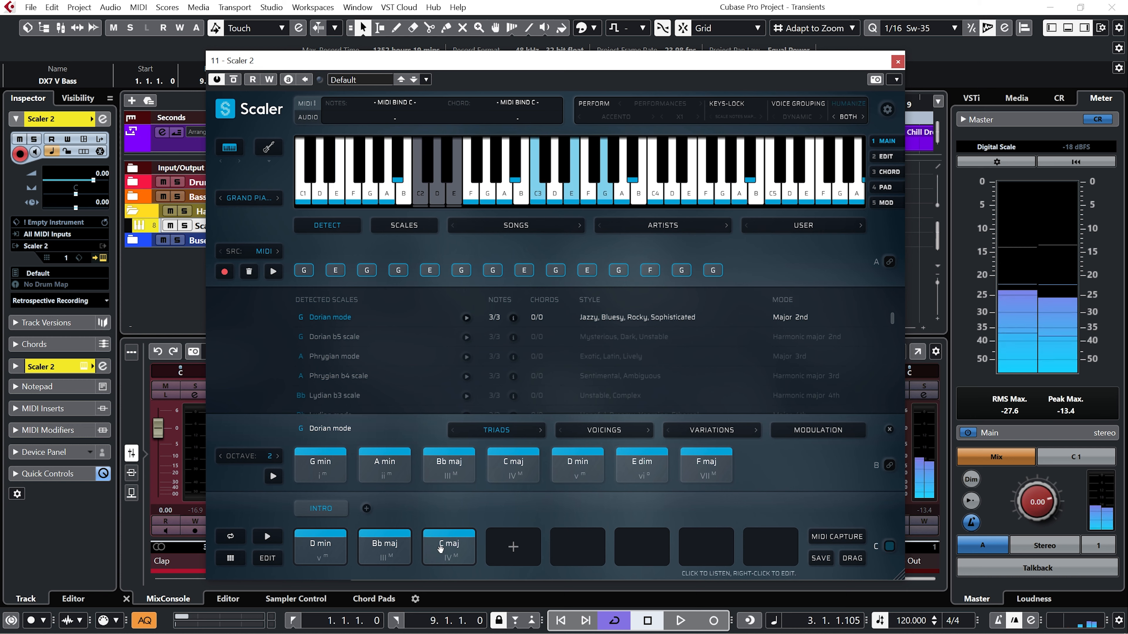
Close Scaler 2, open the DX7 V Bass part for editing and transpose all its G2 notes down to C2.
{"action": "left_click", "coordinate": [898, 62]}
{"action": "double_click", "coordinate": [498, 226]}
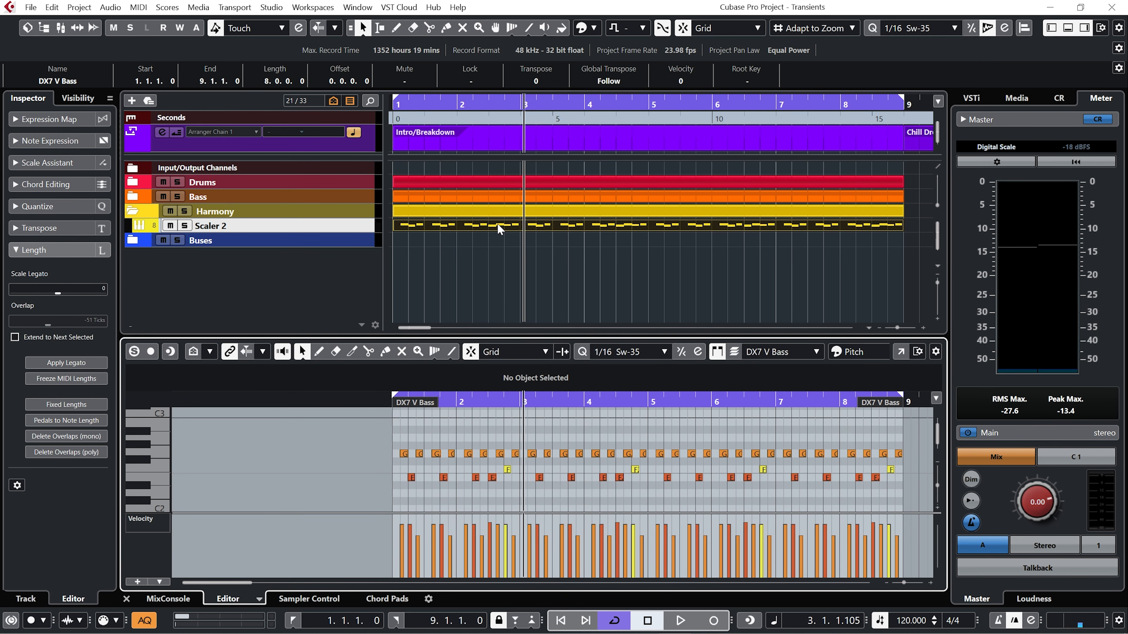
{"action": "left_click_drag", "start_coordinate": [395, 434], "coordinate": [905, 460]}
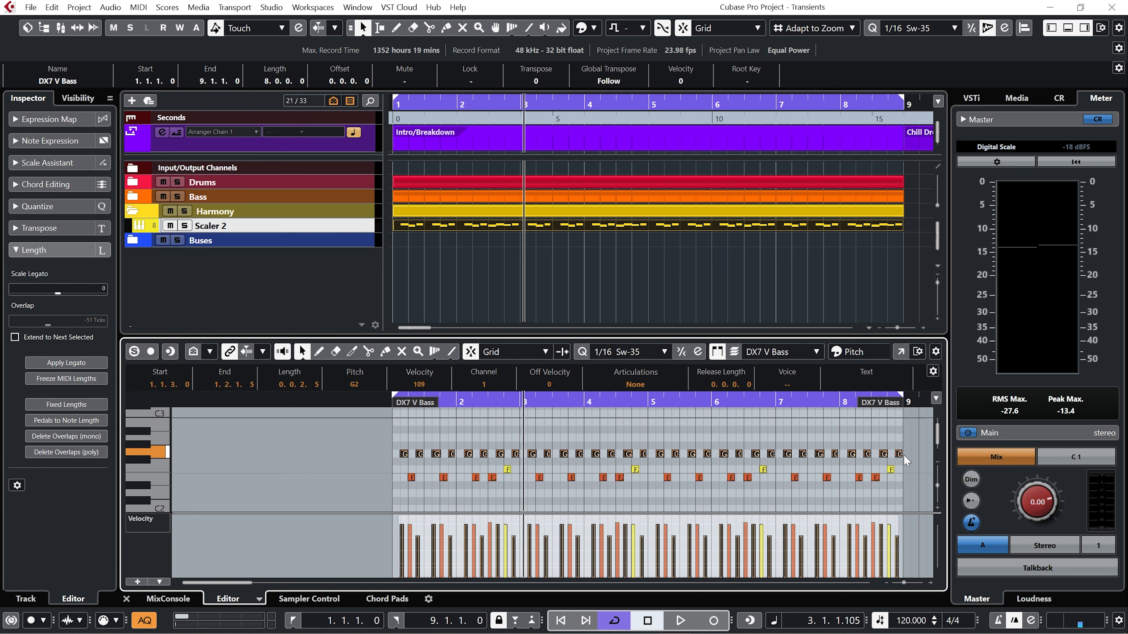
{"action": "key", "text": "Down"}
{"action": "key", "text": "Down"}
{"action": "key", "text": "Down"}
{"action": "key", "text": "Down"}
{"action": "key", "text": "Down"}
{"action": "key", "text": "Down"}
{"action": "key", "text": "Down"}
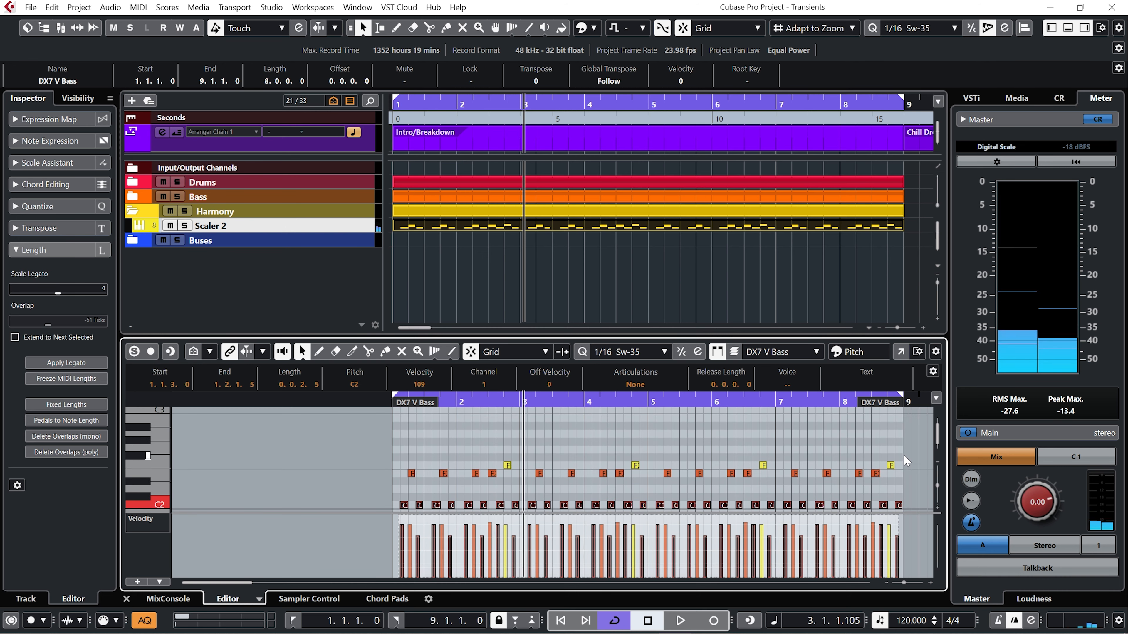
Lower the part's E2 notes to D2 and its F2 notes to E2.
{"action": "left_click_drag", "start_coordinate": [389, 477], "coordinate": [890, 472]}
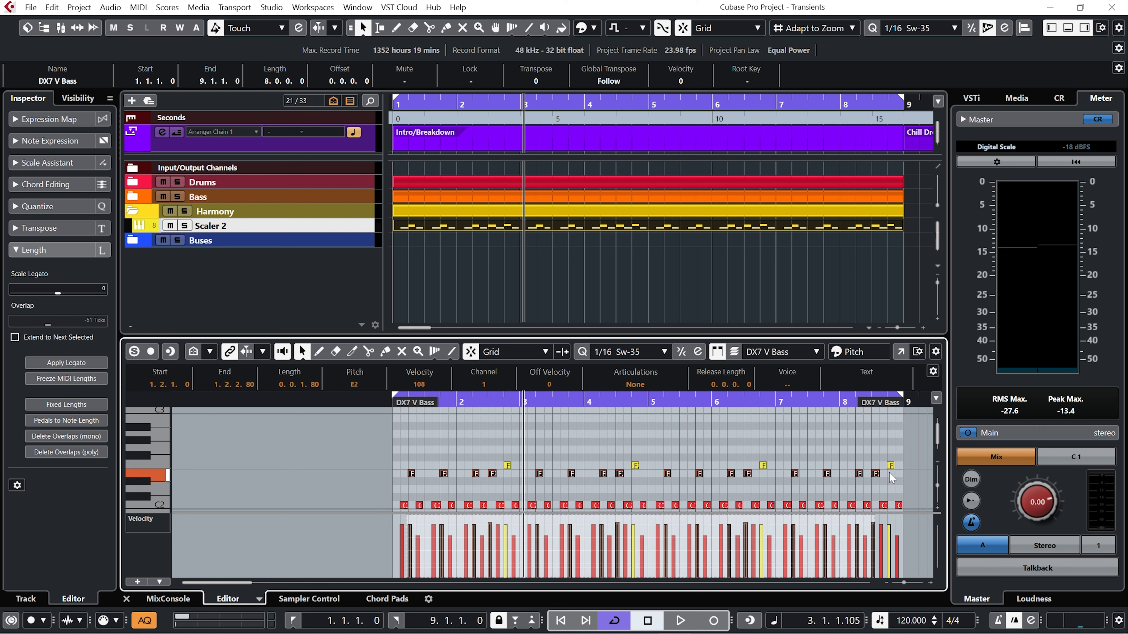
{"action": "key", "text": "Down"}
{"action": "key", "text": "Down"}
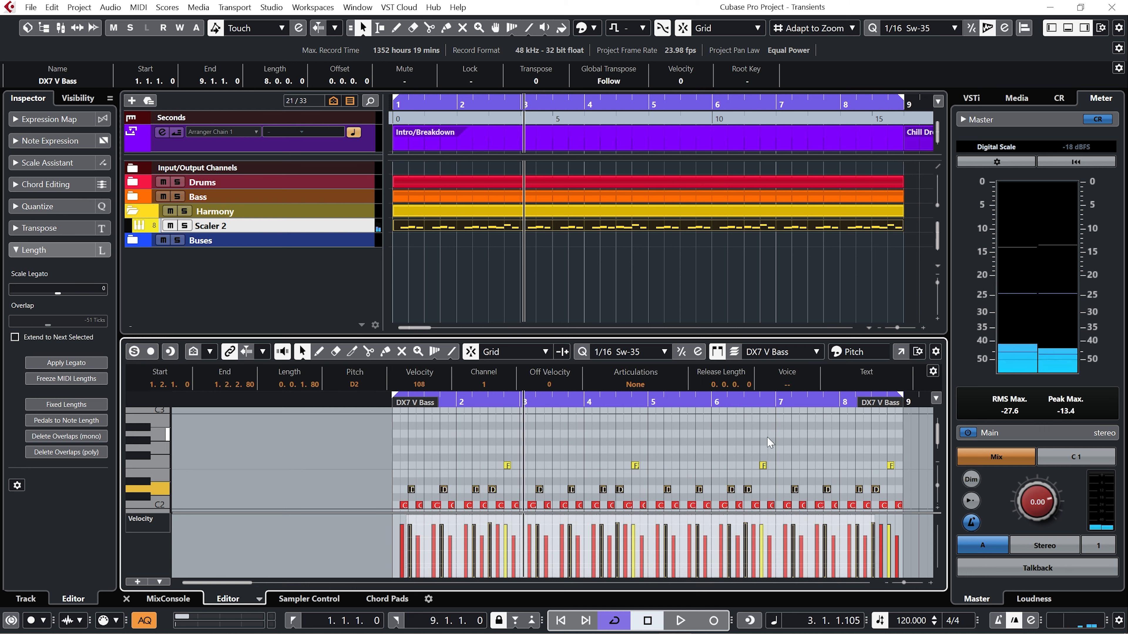
{"action": "left_click_drag", "start_coordinate": [499, 439], "coordinate": [905, 468]}
{"action": "key", "text": "Down"}
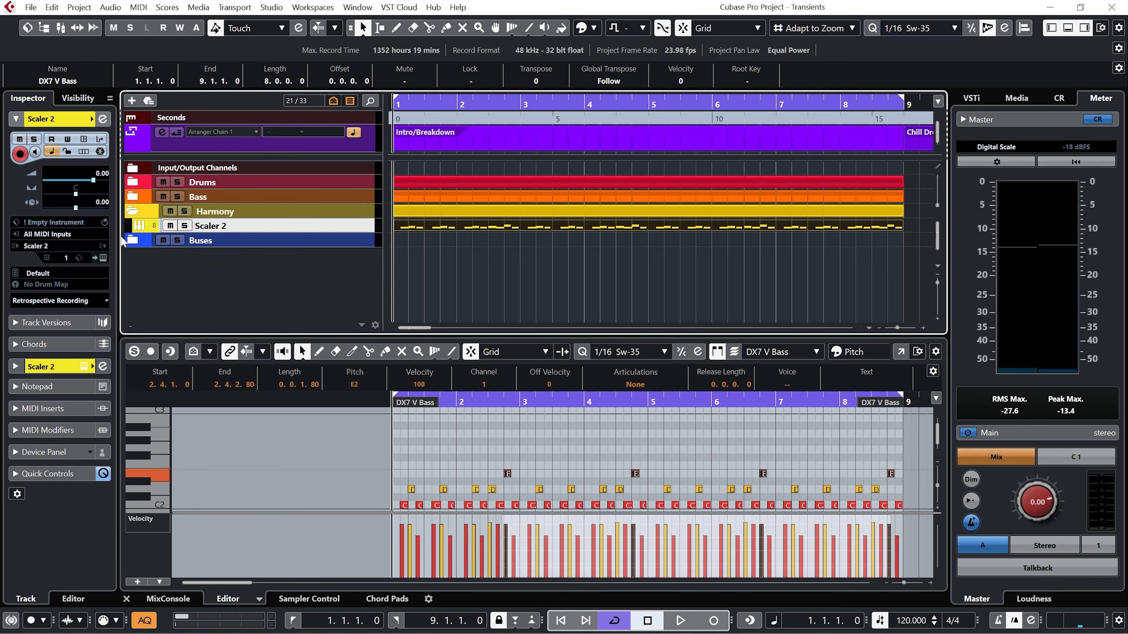
Reopen Scaler 2, play the project to hear the edited notes trigger the INTRO chords, and close the plug-in.
{"action": "left_click", "coordinate": [103, 258]}
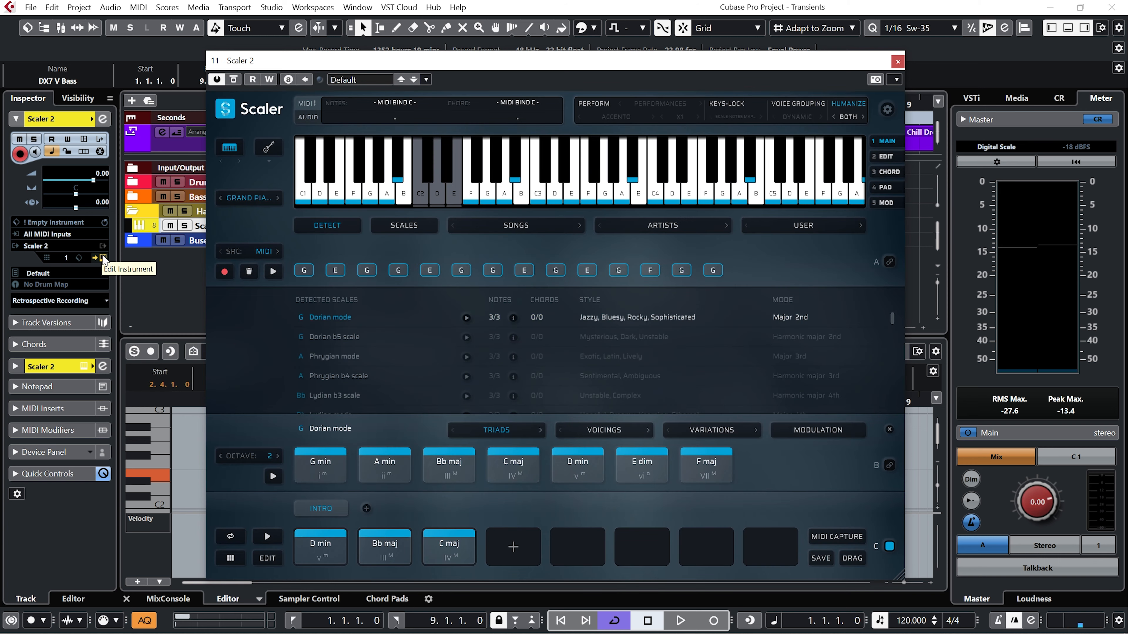
{"action": "key", "text": "space"}
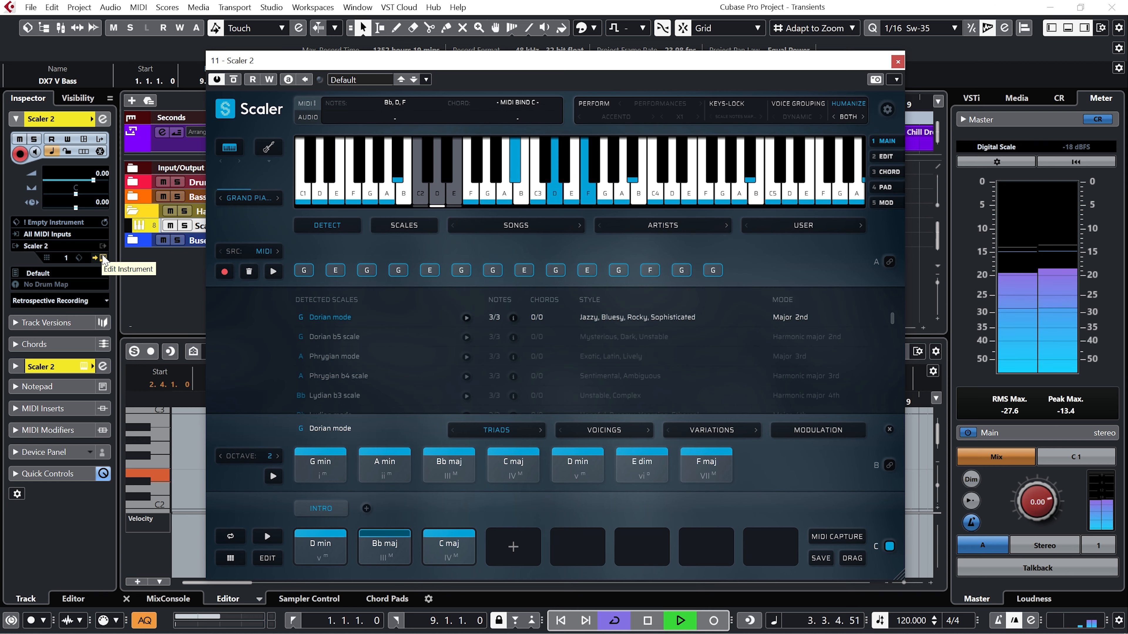
{"action": "key", "text": "space"}
{"action": "left_click", "coordinate": [103, 259]}
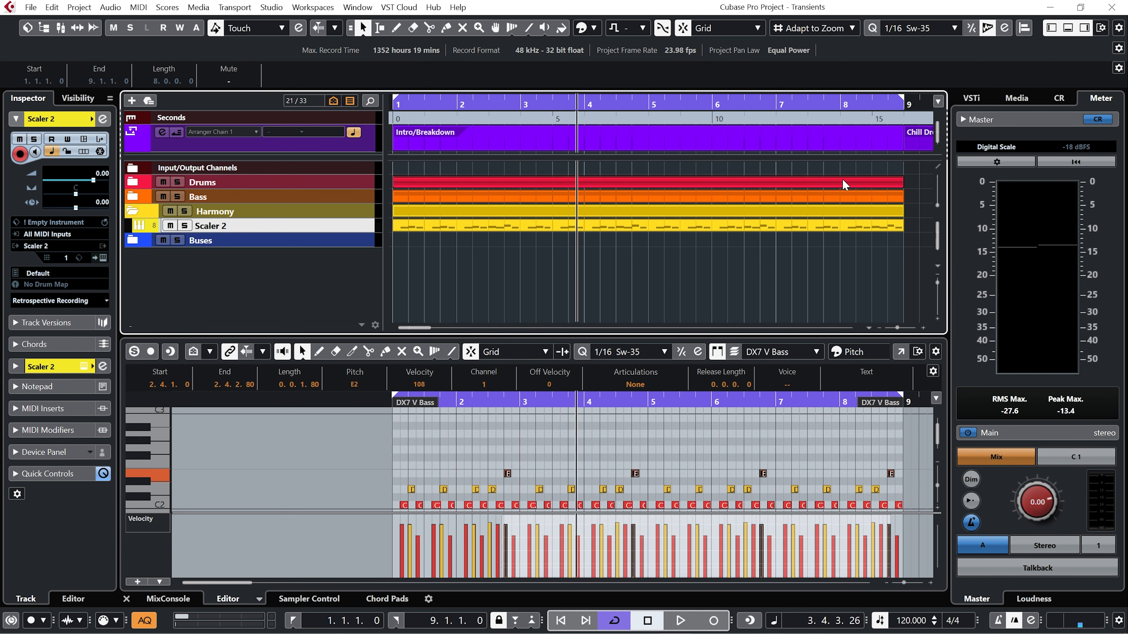
Set the cycle range from bar 9 to bar 17 over the Chill Drop section.
{"action": "key", "text": "Right"}
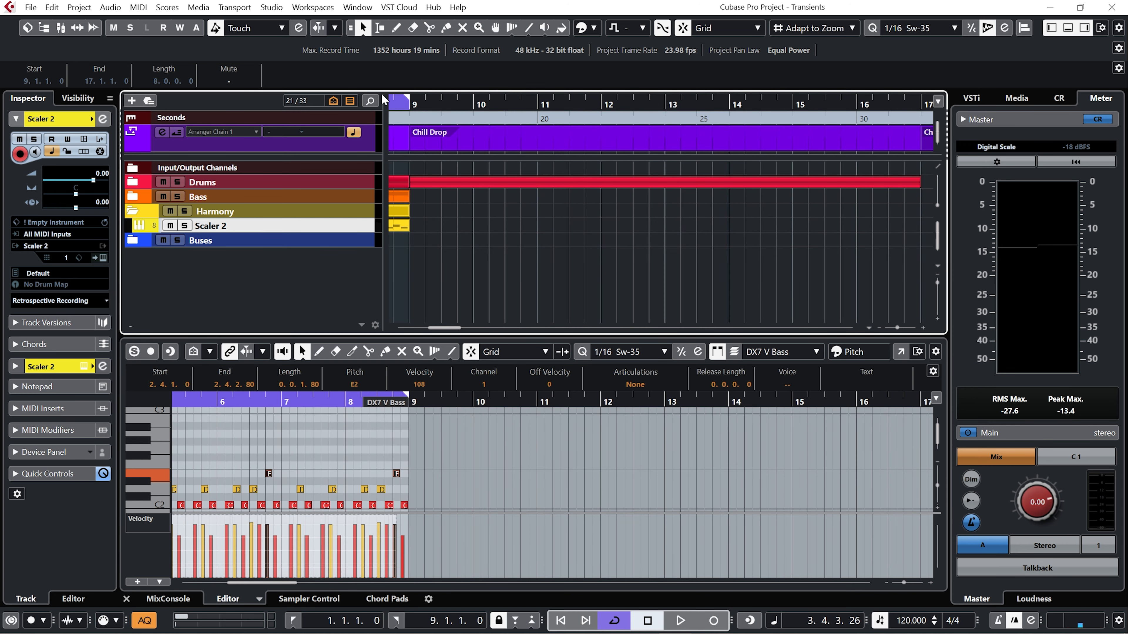
{"action": "left_click_drag", "start_coordinate": [397, 103], "coordinate": [912, 137]}
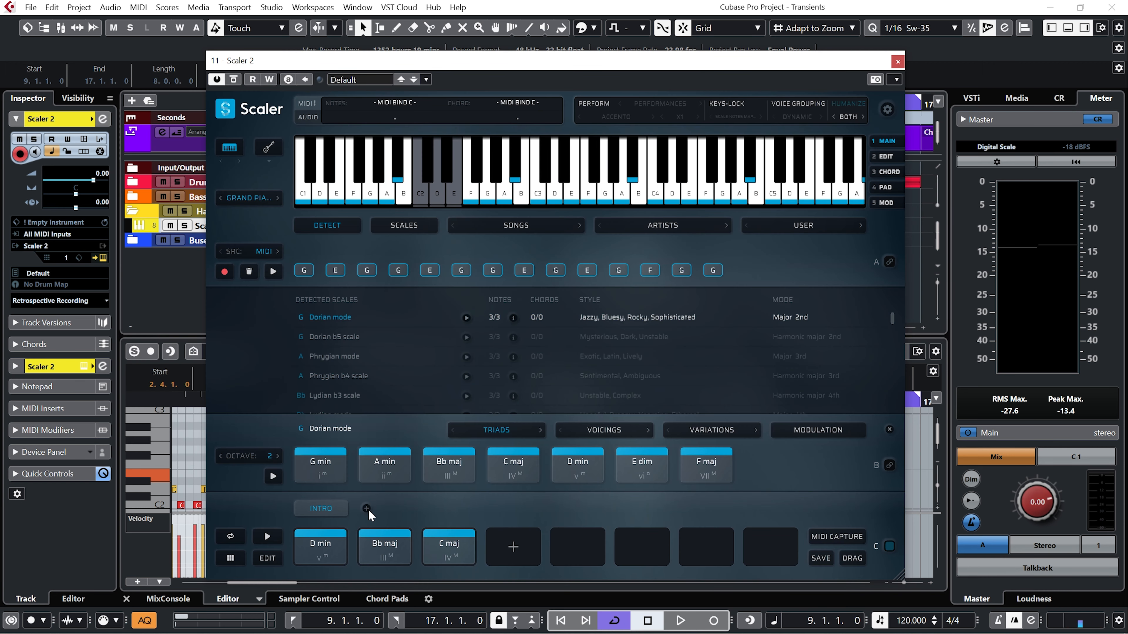
Add a second Scaler 2 pattern named SECTION A containing G min, Bb maj, D min, F maj and C maj.
{"action": "left_click", "coordinate": [367, 508]}
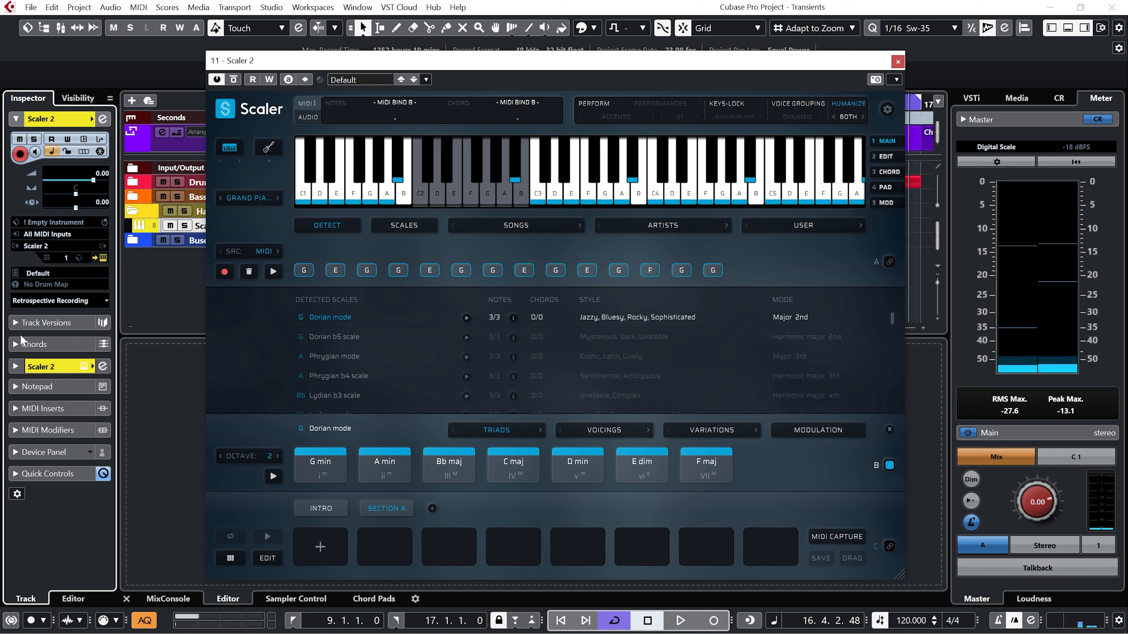
{"action": "left_click_drag", "start_coordinate": [323, 475], "coordinate": [318, 539]}
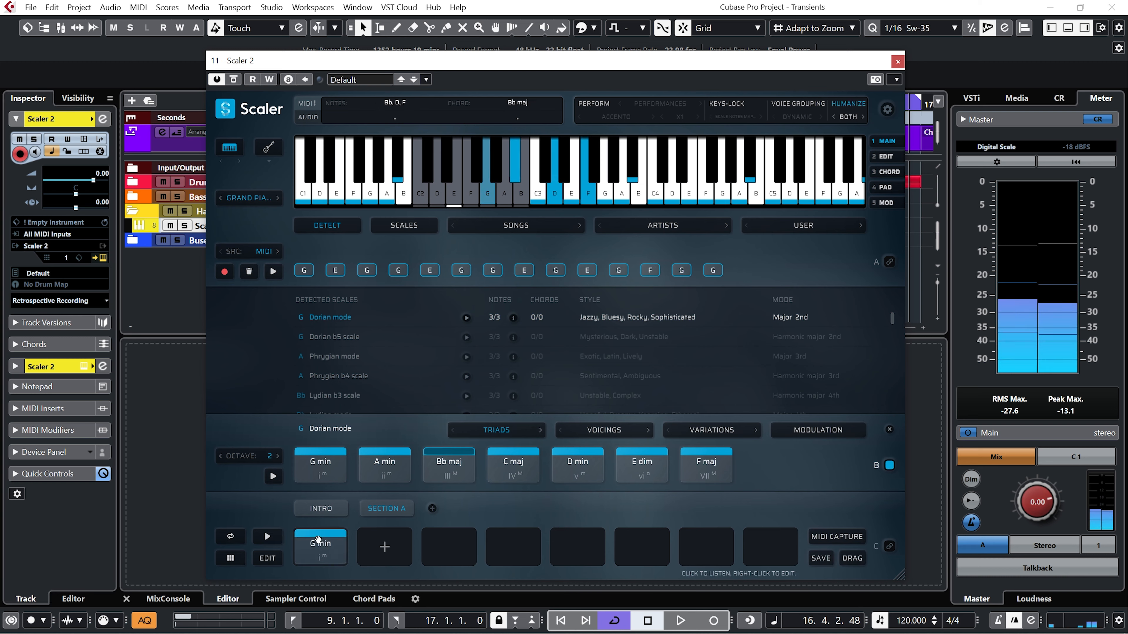
{"action": "left_click_drag", "start_coordinate": [448, 467], "coordinate": [399, 535]}
{"action": "left_click", "coordinate": [580, 469]}
{"action": "left_click_drag", "start_coordinate": [581, 482], "coordinate": [462, 535]}
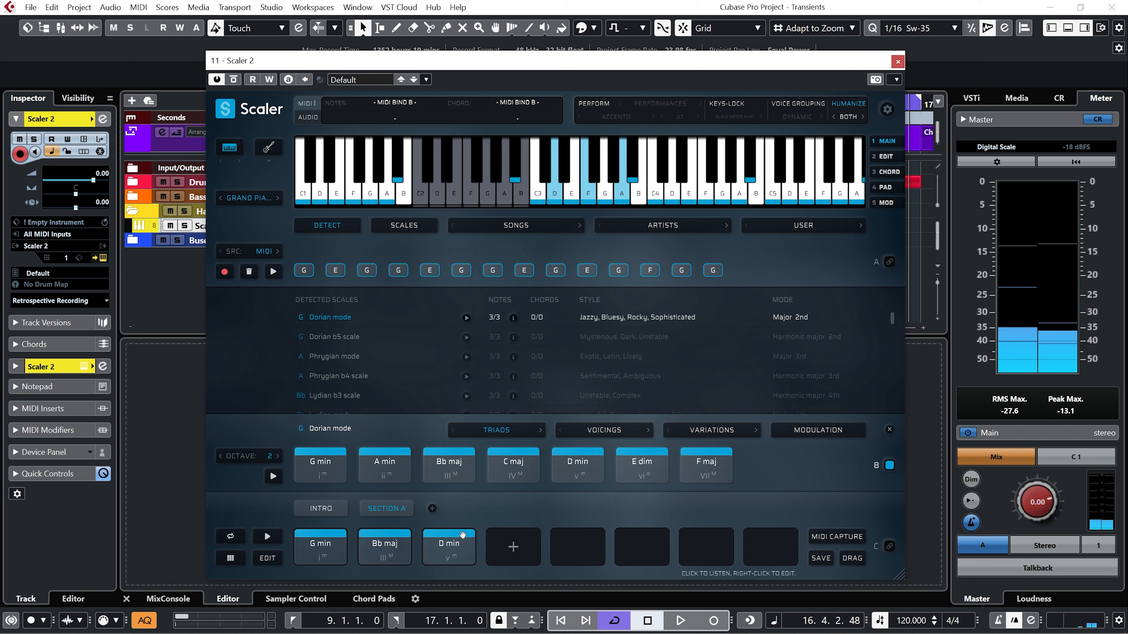
{"action": "left_click", "coordinate": [708, 466]}
{"action": "left_click_drag", "start_coordinate": [708, 469], "coordinate": [511, 542]}
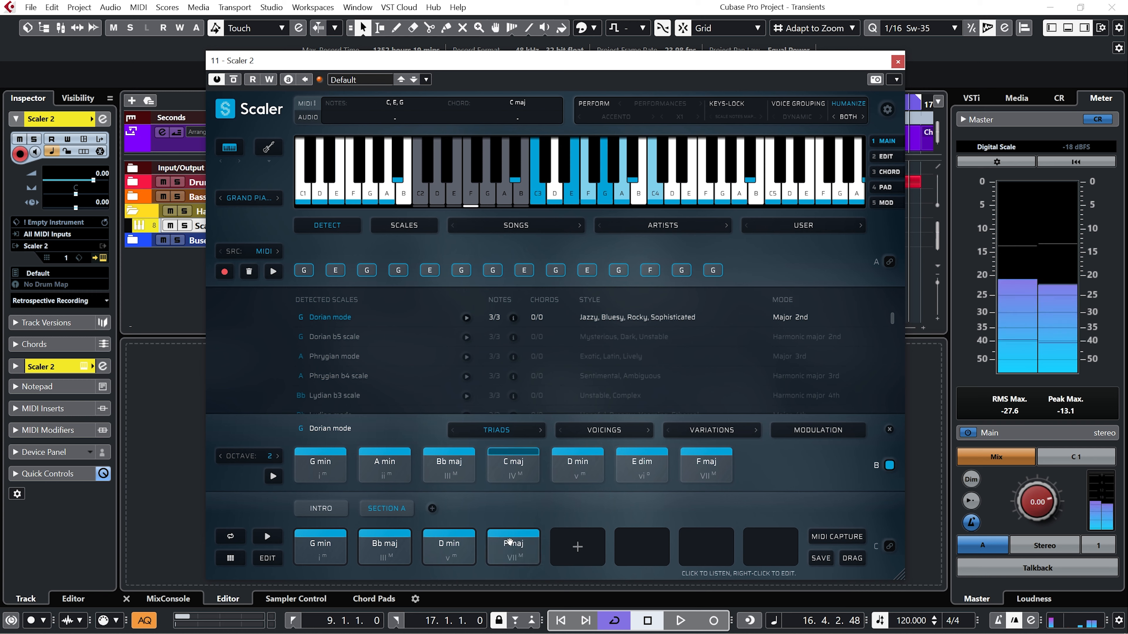
{"action": "left_click", "coordinate": [513, 464]}
{"action": "left_click_drag", "start_coordinate": [513, 466], "coordinate": [559, 539]}
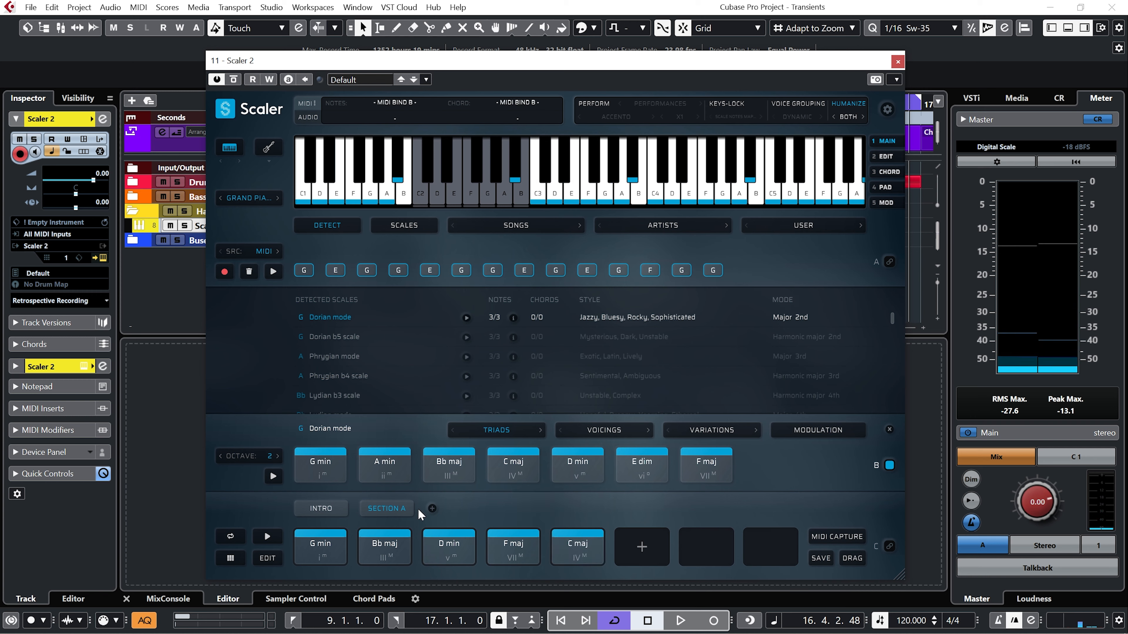
Add a third pattern named SECTIONS B and fill it with Bb maj, C maj, A min and G min.
{"action": "left_click", "coordinate": [432, 509]}
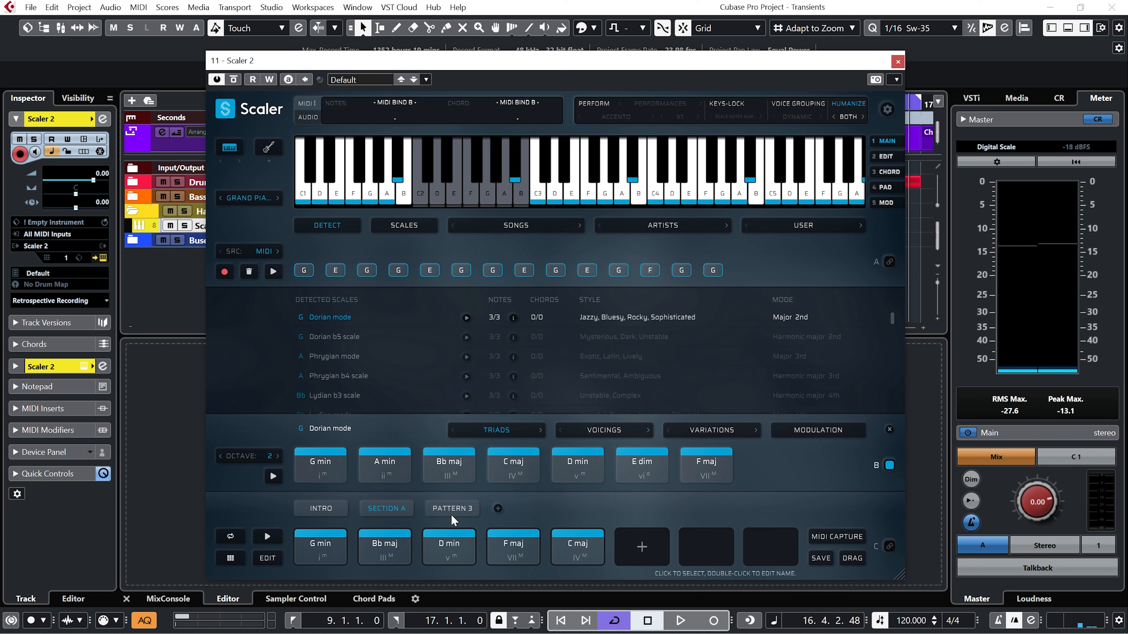
{"action": "left_click", "coordinate": [452, 510]}
{"action": "double_click", "coordinate": [451, 510]}
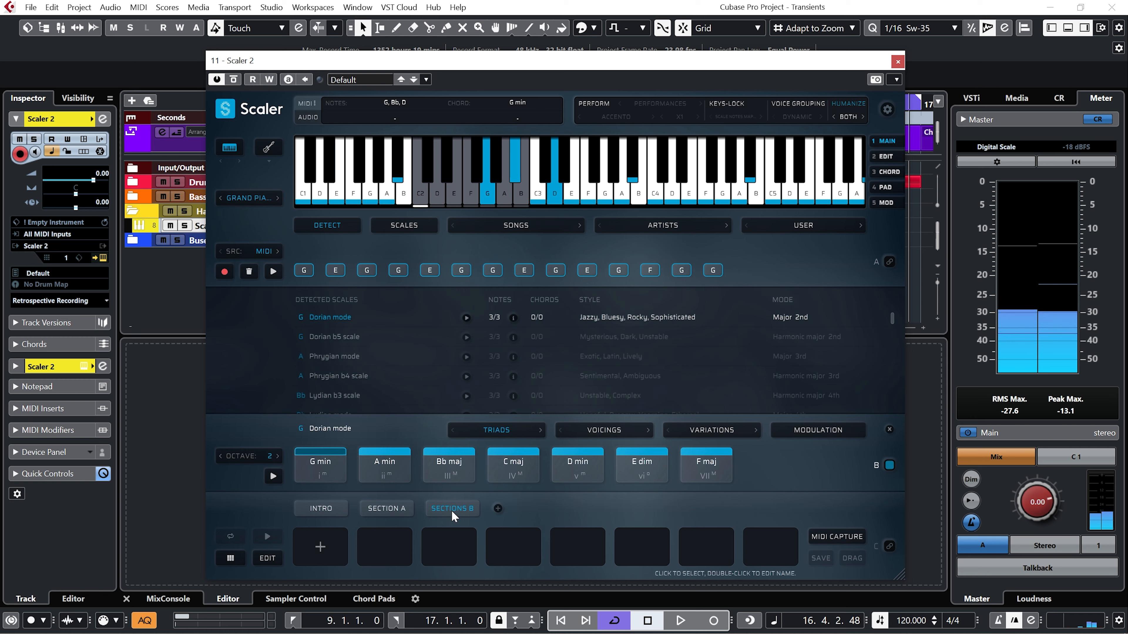
{"action": "left_click_drag", "start_coordinate": [449, 475], "coordinate": [336, 539]}
{"action": "left_click_drag", "start_coordinate": [514, 466], "coordinate": [385, 540]}
{"action": "left_click_drag", "start_coordinate": [384, 465], "coordinate": [448, 540]}
{"action": "left_click", "coordinate": [337, 471]}
{"action": "left_click_drag", "start_coordinate": [336, 471], "coordinate": [506, 533]}
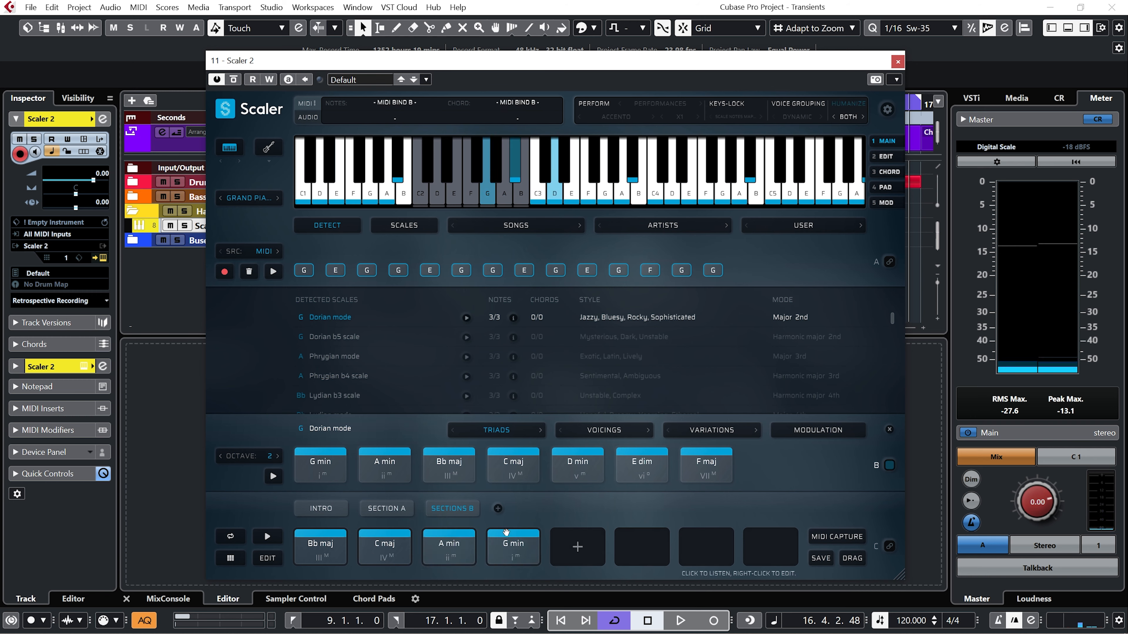
Switch between the INTRO, SECTION A and SECTIONS B patterns to review their chords, ending on INTRO.
{"action": "left_click", "coordinate": [56, 108]}
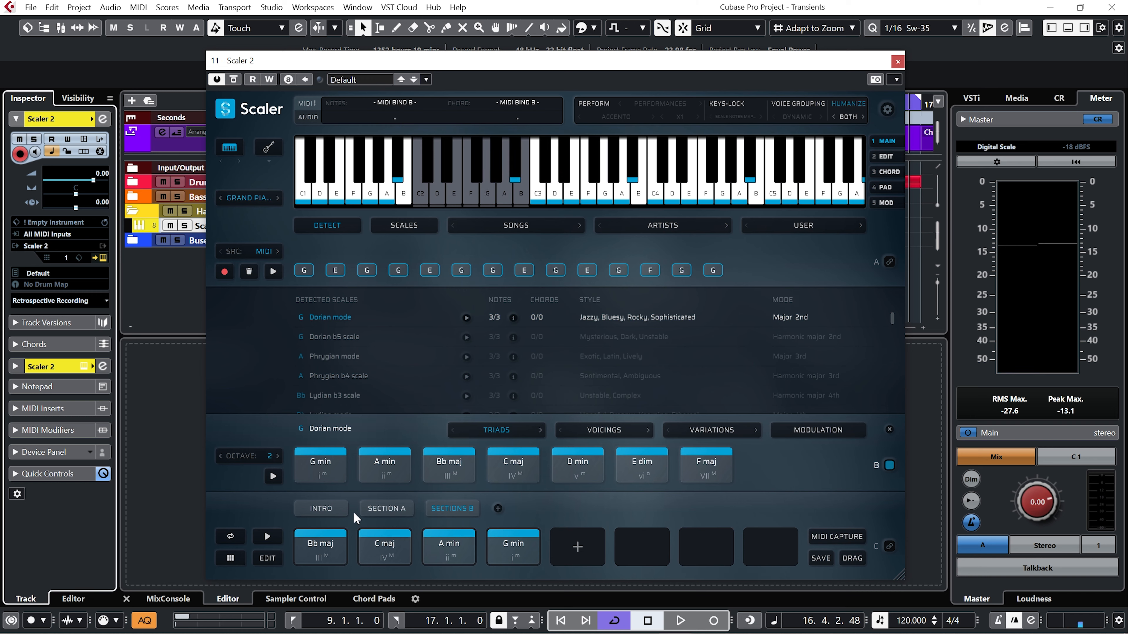
{"action": "left_click", "coordinate": [330, 511]}
{"action": "left_click", "coordinate": [390, 510]}
{"action": "left_click", "coordinate": [449, 504]}
{"action": "left_click", "coordinate": [393, 508]}
{"action": "left_click", "coordinate": [317, 513]}
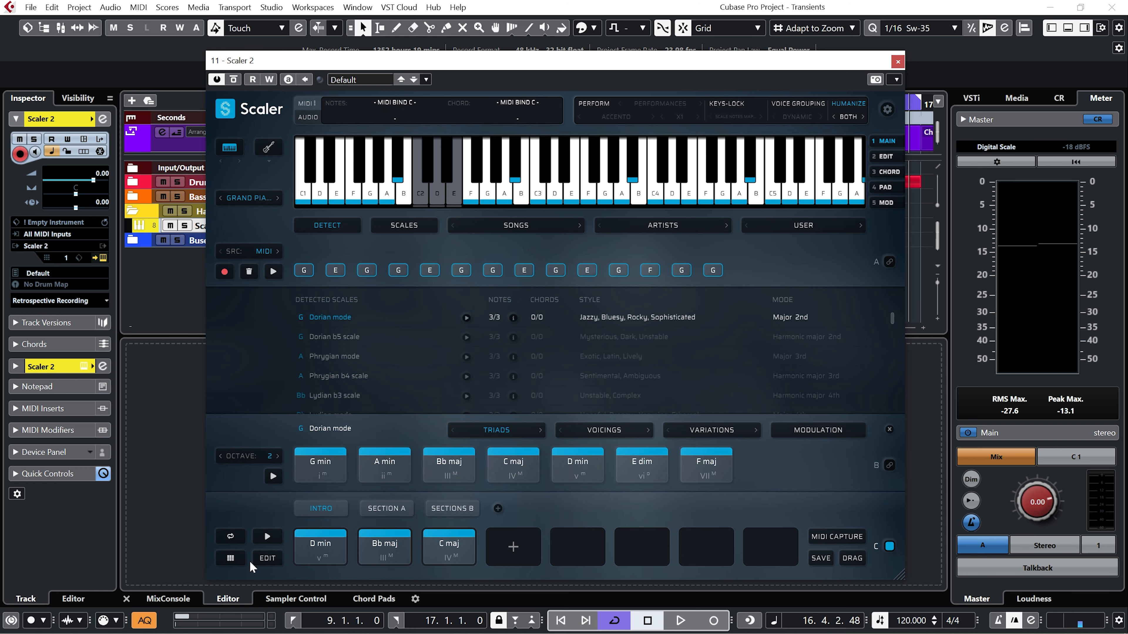
Open the chord pads view and use the D1 and E1 keyswitches to select SECTION A followed by SECTIONS B.
{"action": "left_click", "coordinate": [230, 559]}
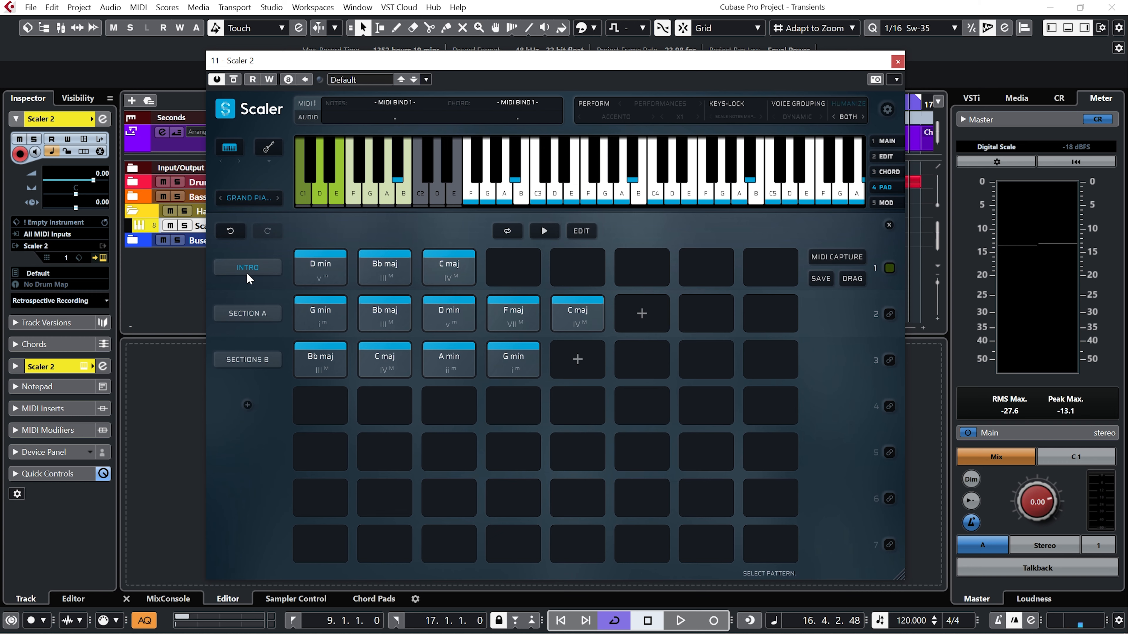
{"action": "left_click", "coordinate": [322, 200]}
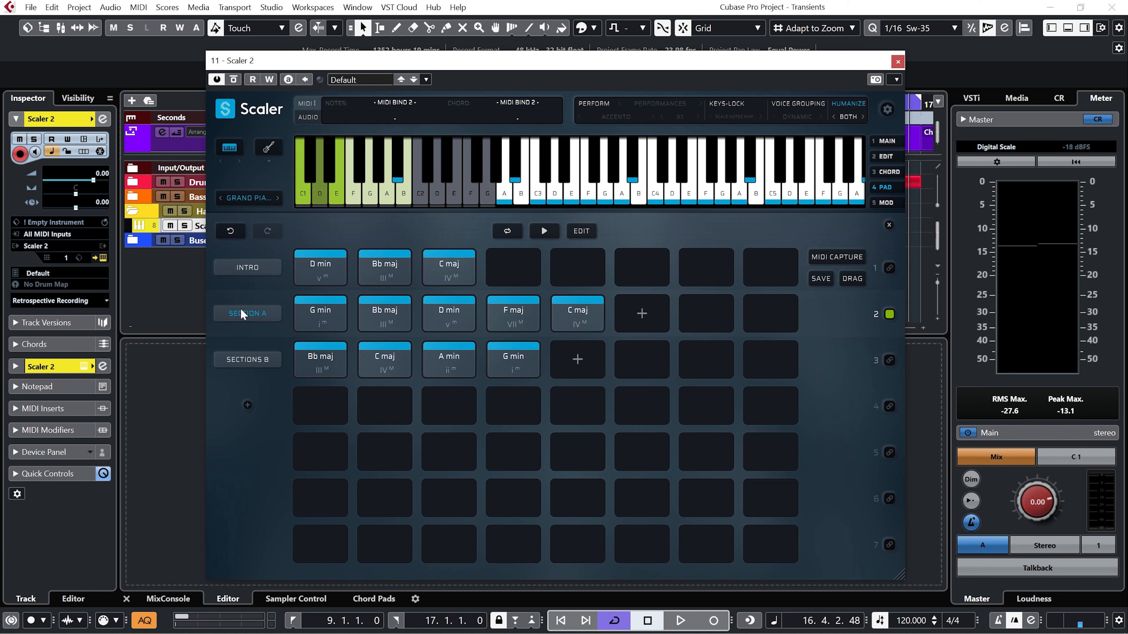
{"action": "left_click", "coordinate": [340, 202]}
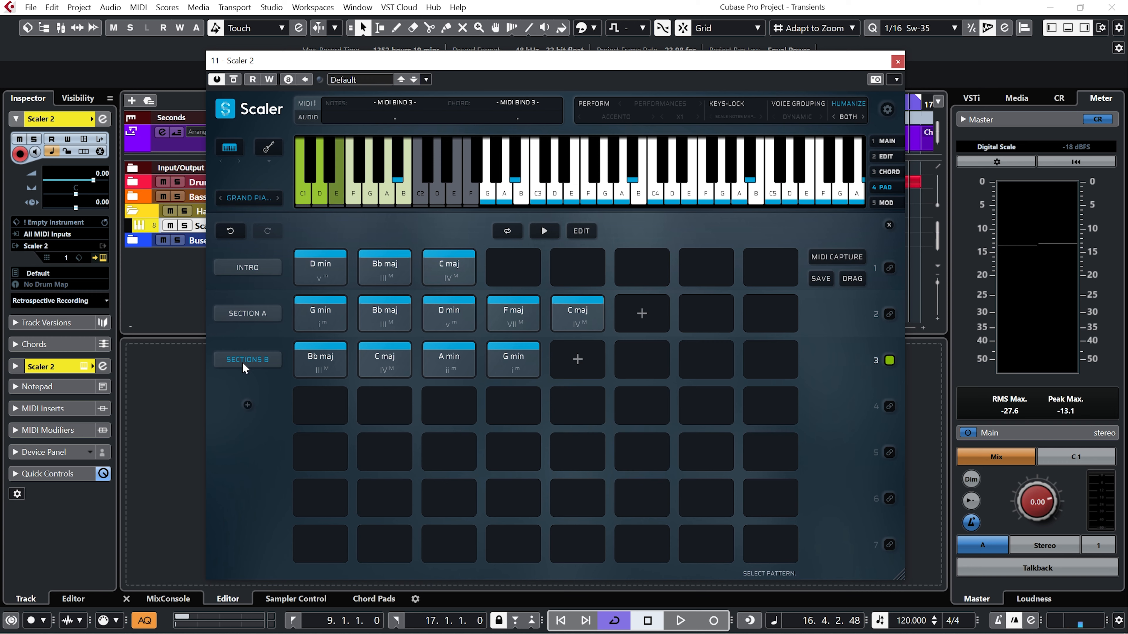
Switch back to the INTRO pattern with the C1 keyswitch and close the Scaler 2 window.
{"action": "left_click", "coordinate": [304, 199]}
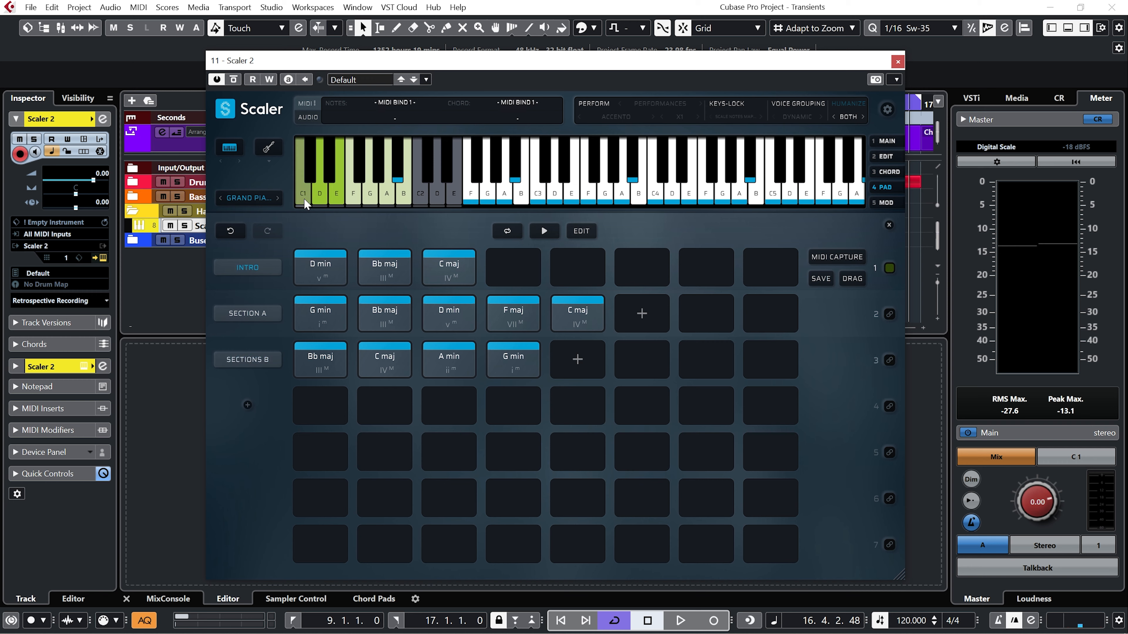
{"action": "left_click", "coordinate": [897, 61]}
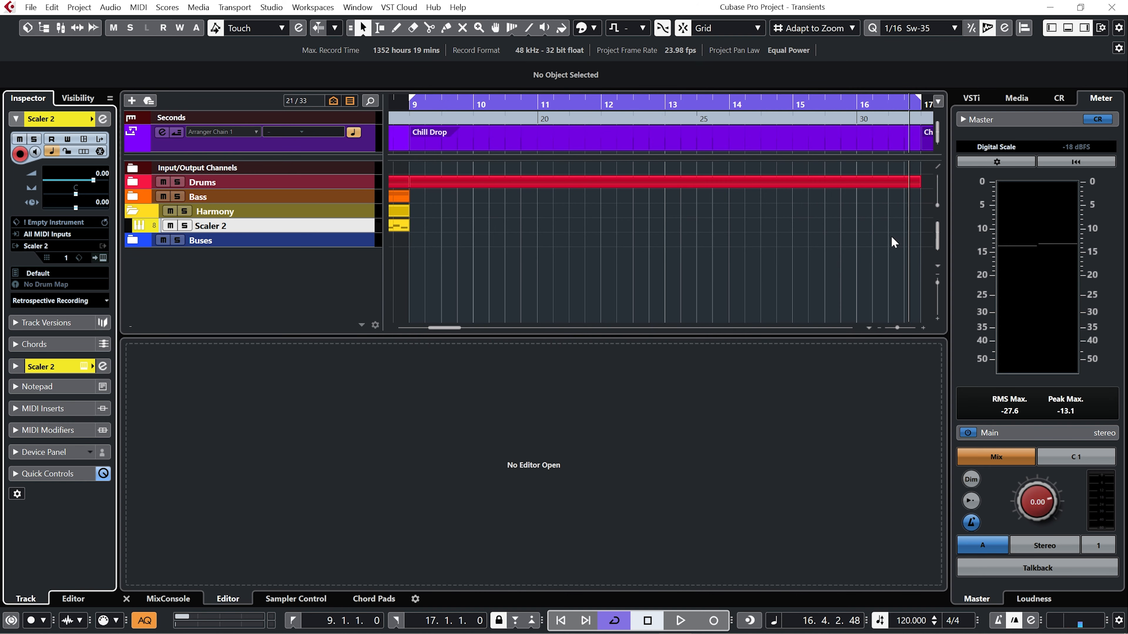
Duplicate the Drums part of the Chill Drop section so it also fills bars 17 to 25.
{"action": "left_click", "coordinate": [879, 329]}
{"action": "left_click", "coordinate": [878, 328]}
{"action": "left_click", "coordinate": [879, 329]}
{"action": "left_click", "coordinate": [879, 329]}
{"action": "left_click", "coordinate": [878, 327]}
{"action": "left_click", "coordinate": [878, 327]}
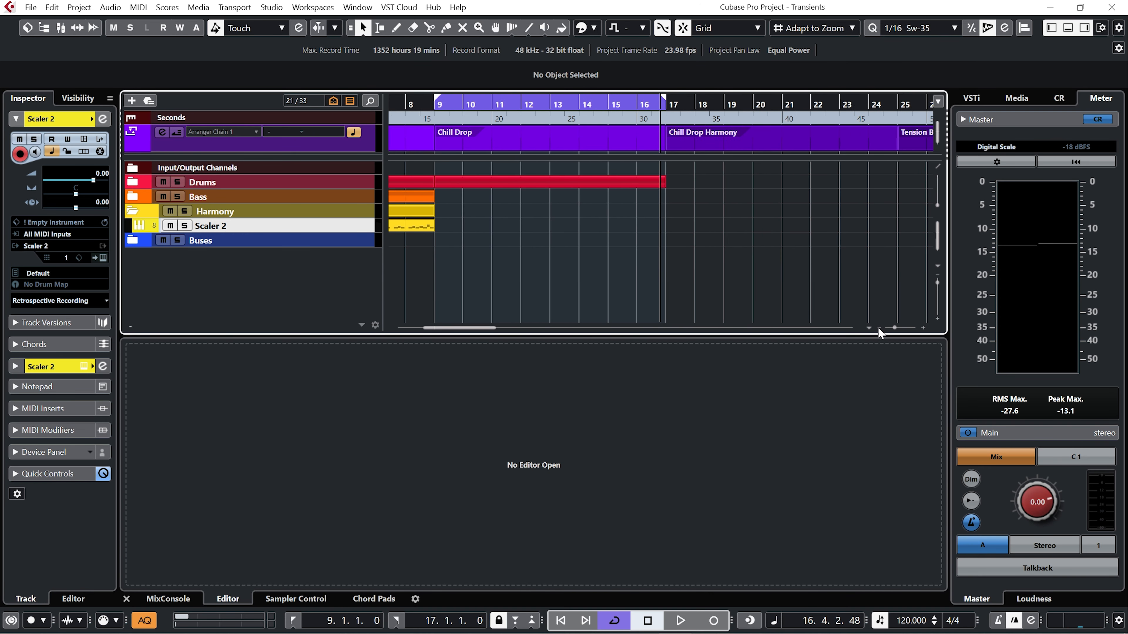
{"action": "left_click", "coordinate": [628, 177]}
{"action": "key", "text": "ctrl+d"}
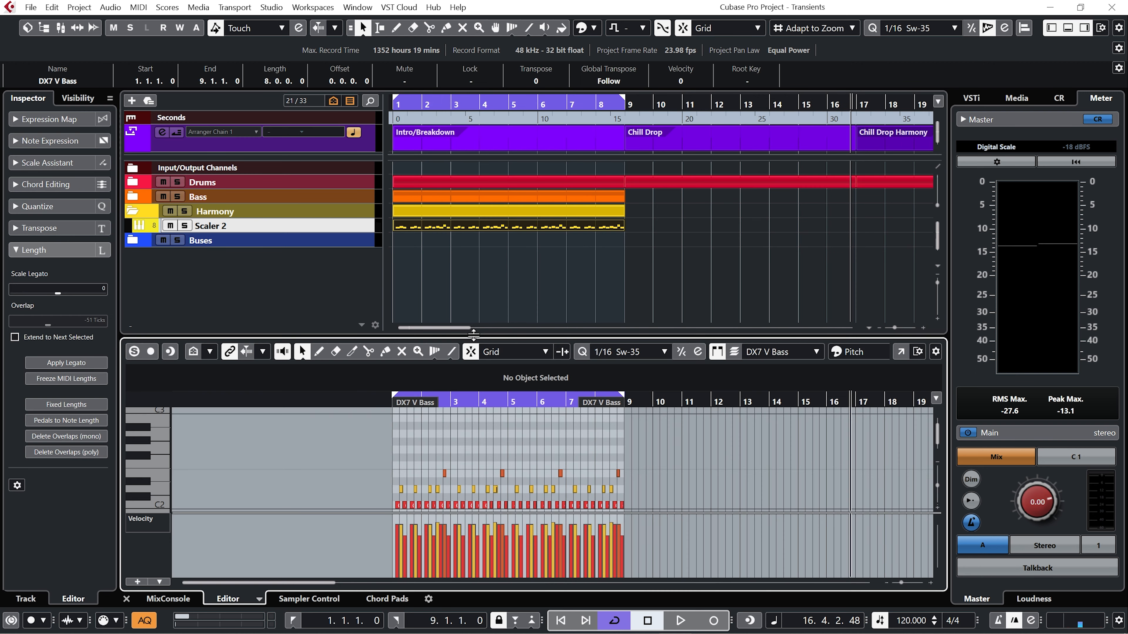
In the part covering bars 1 to 9, draw a C1 keyswitch note across its full length.
{"action": "left_click_drag", "start_coordinate": [472, 336], "coordinate": [492, 183]}
{"action": "right_click", "coordinate": [385, 445]}
{"action": "left_click", "coordinate": [405, 444]}
{"action": "left_click_drag", "start_coordinate": [393, 455], "coordinate": [621, 449]}
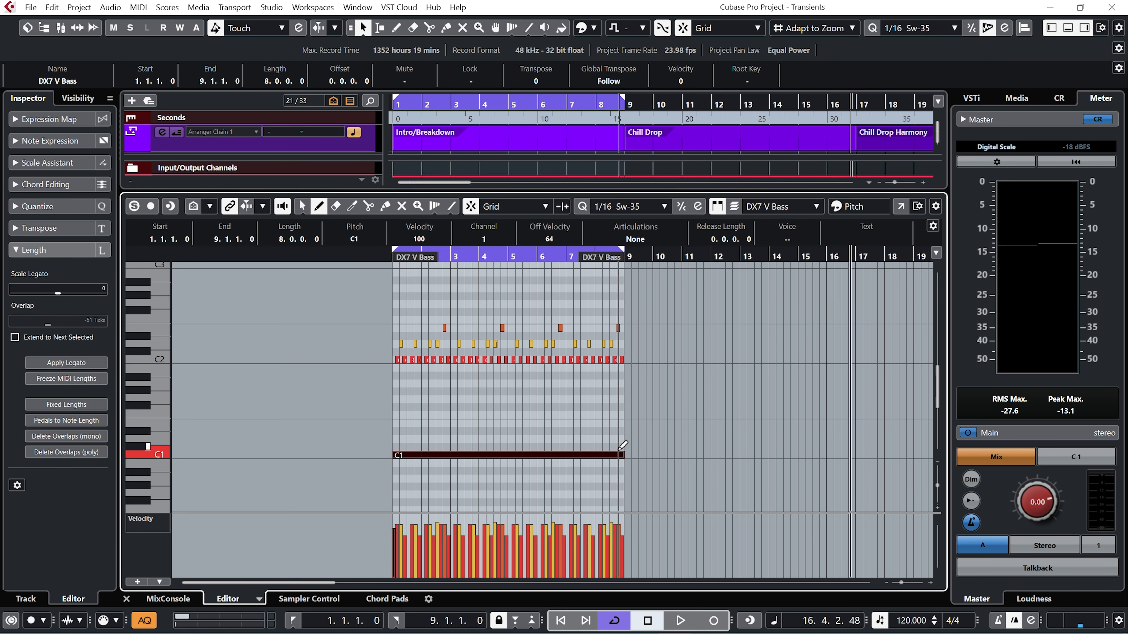
Record the SECTION A chord triggers over bars 9 to 17 and draw a D1 keyswitch note across the part.
{"action": "left_click", "coordinate": [102, 256]}
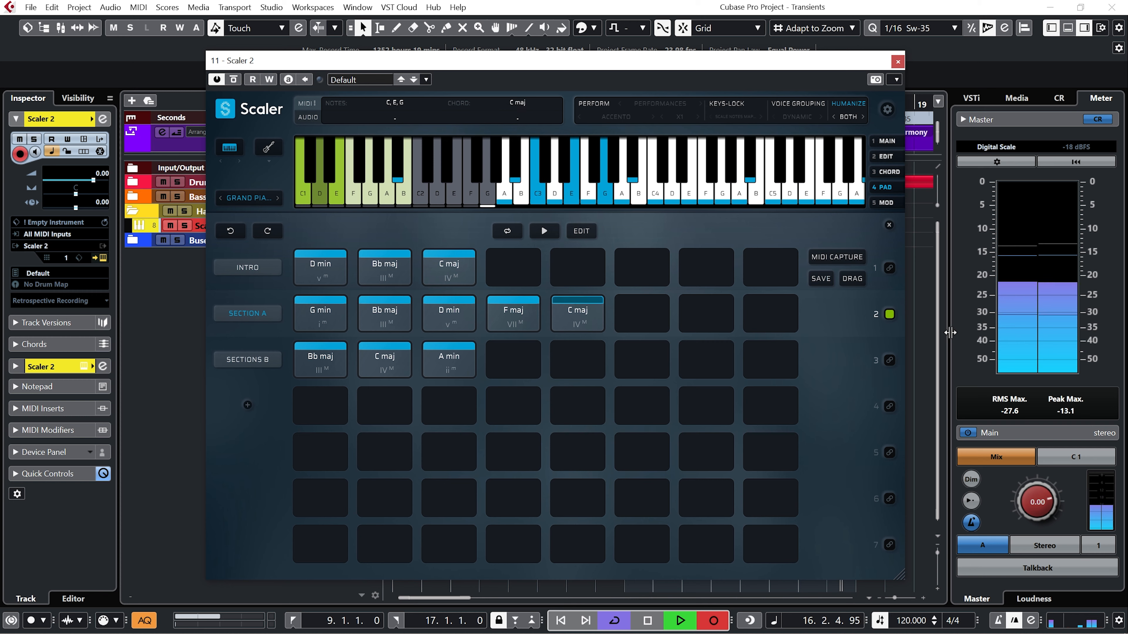
{"action": "key", "text": "space"}
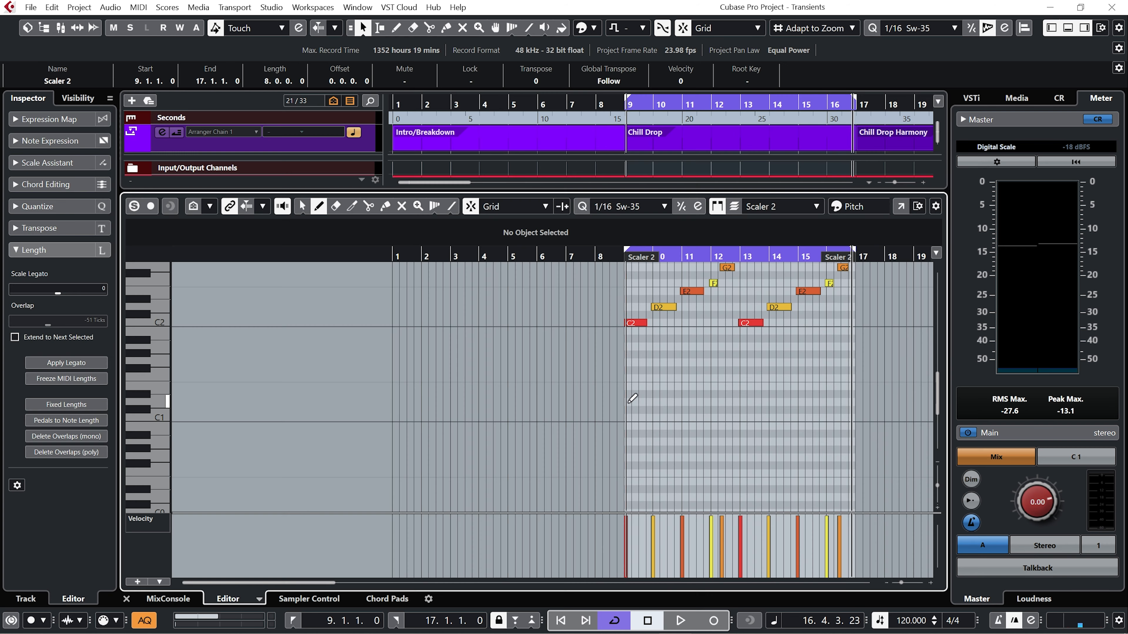
{"action": "left_click", "coordinate": [627, 400]}
{"action": "mouse_move", "coordinate": [626, 399]}
{"action": "left_mouse_down"}
{"action": "mouse_move", "coordinate": [868, 398]}
{"action": "mouse_move", "coordinate": [854, 390]}
{"action": "left_mouse_up"}
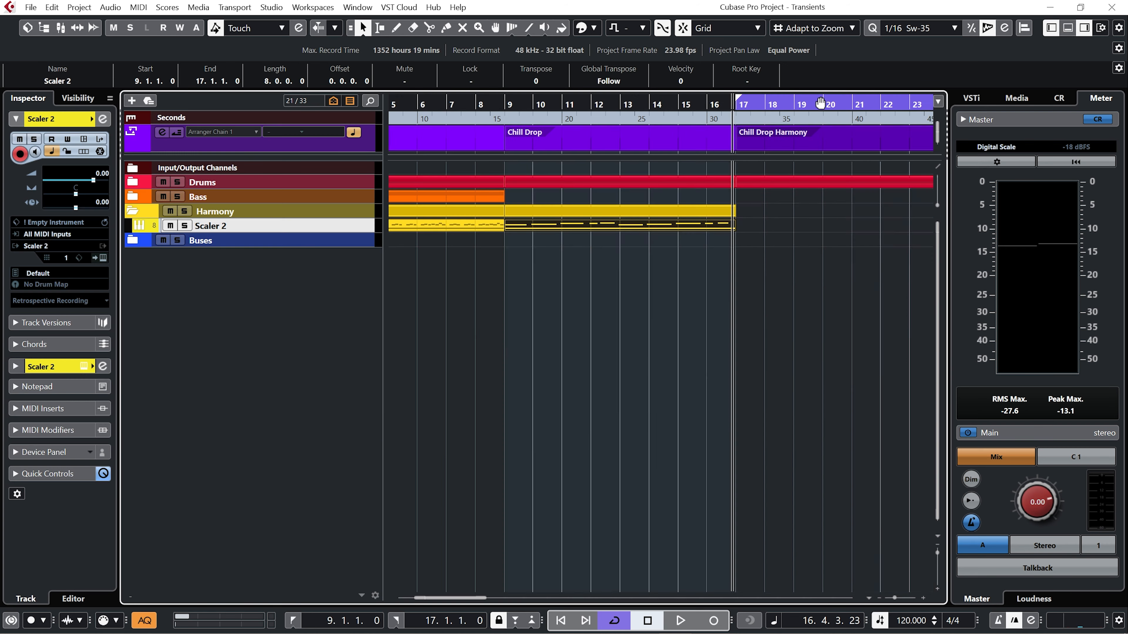
Record the SECTIONS B chord triggers over bars 17 to 25 and draw an E1 keyswitch note along the part.
{"action": "left_click", "coordinate": [103, 258]}
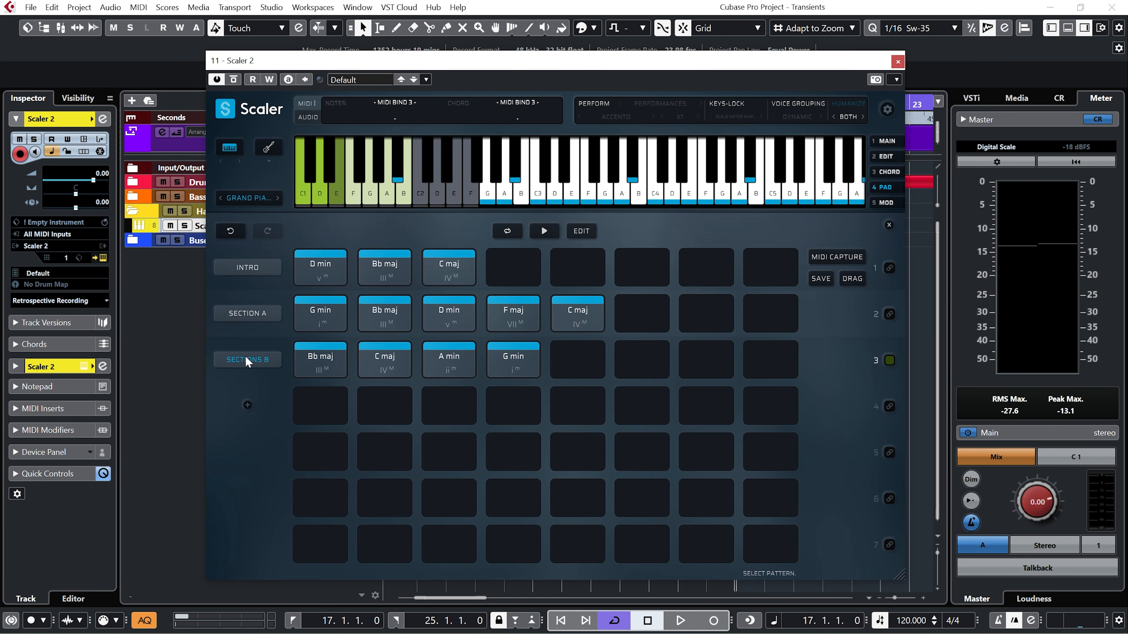
{"action": "key", "text": "KP_Multiply"}
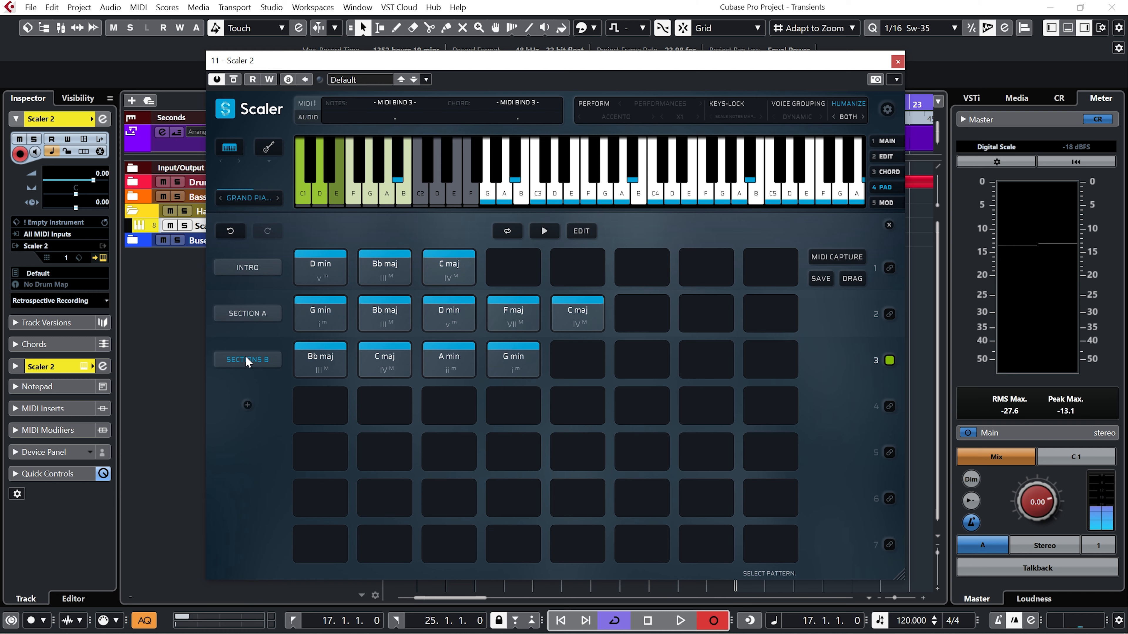
{"action": "key", "text": "space"}
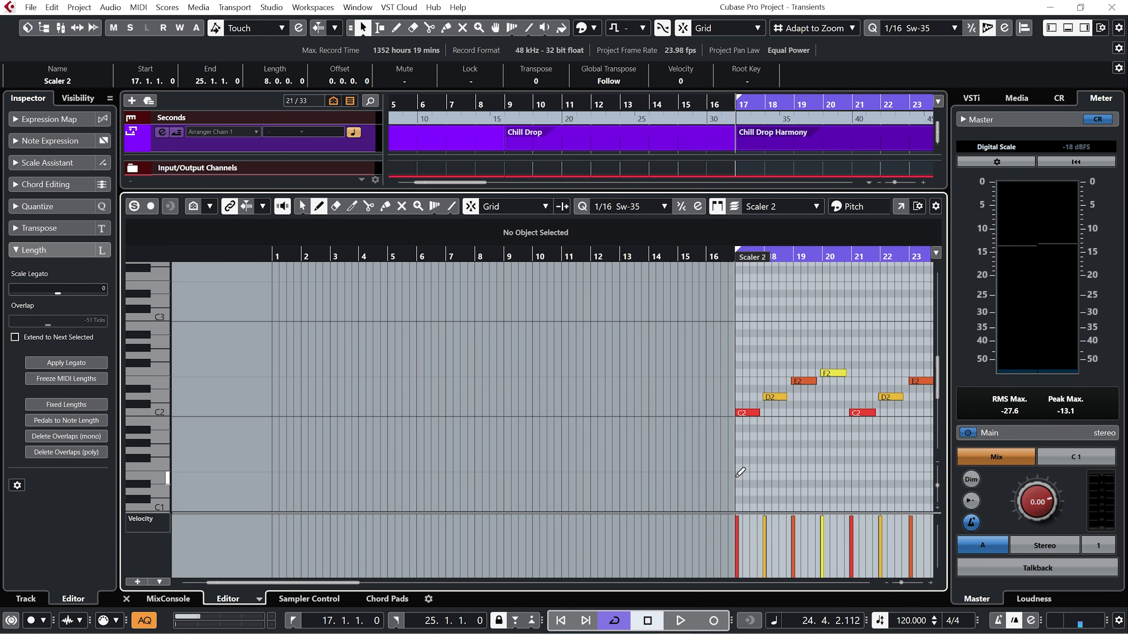
{"action": "mouse_move", "coordinate": [741, 472]}
{"action": "left_mouse_down"}
{"action": "mouse_move", "coordinate": [932, 471]}
{"action": "mouse_move", "coordinate": [889, 469]}
{"action": "left_mouse_up"}
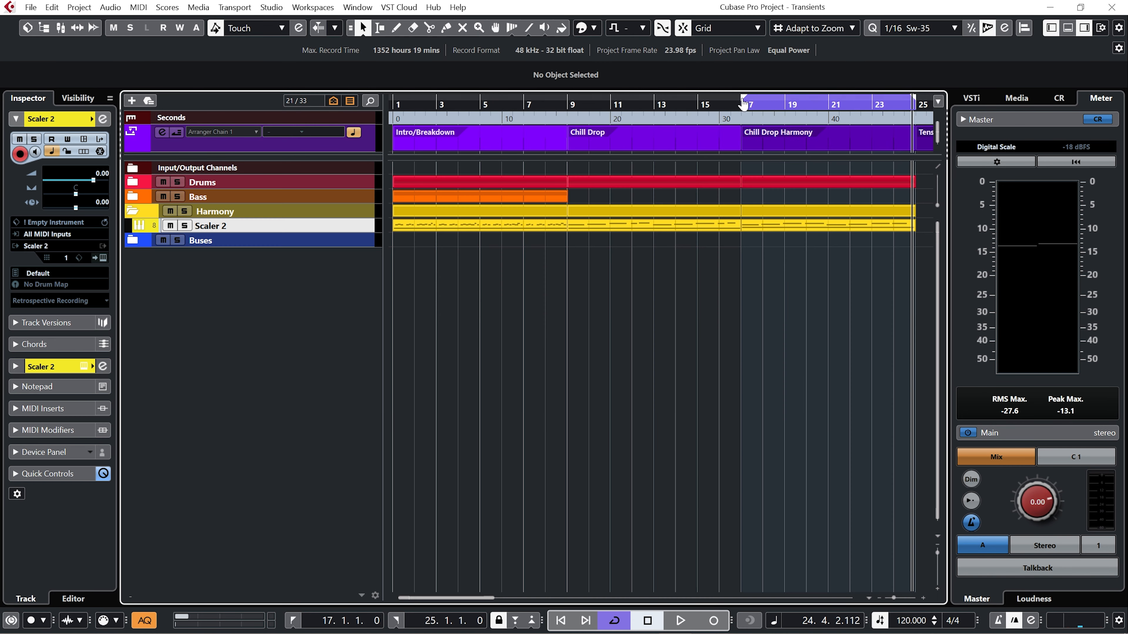
Set the cycle range to bars 1 to 25 and play the three sections through with Scaler 2 open.
{"action": "left_click_drag", "start_coordinate": [744, 103], "coordinate": [414, 110]}
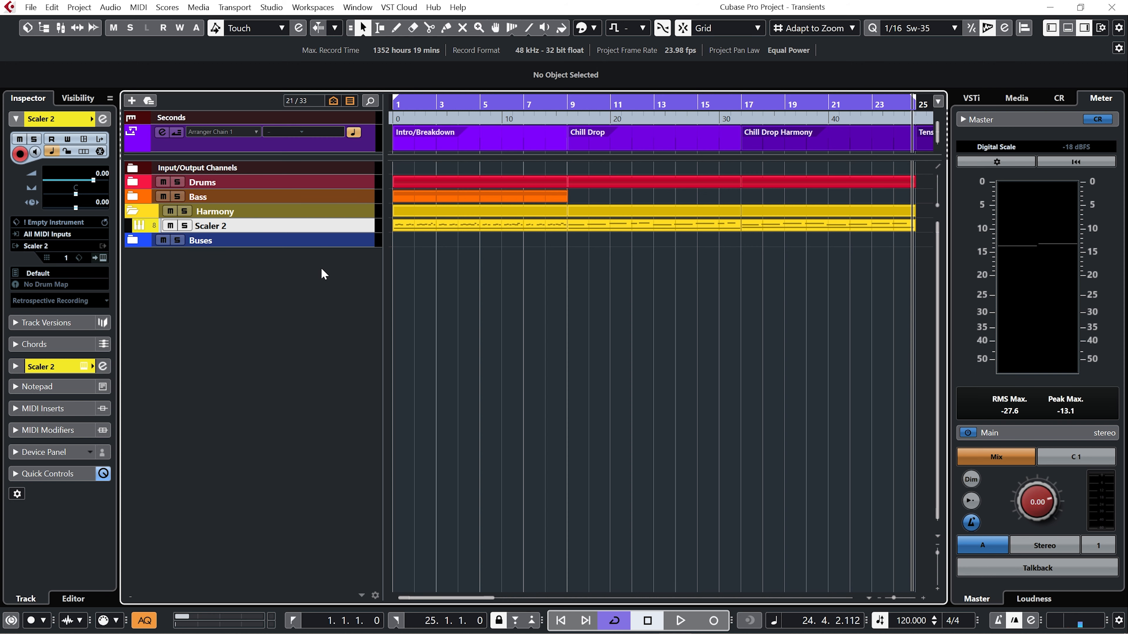
{"action": "left_click", "coordinate": [104, 258]}
{"action": "key", "text": "space"}
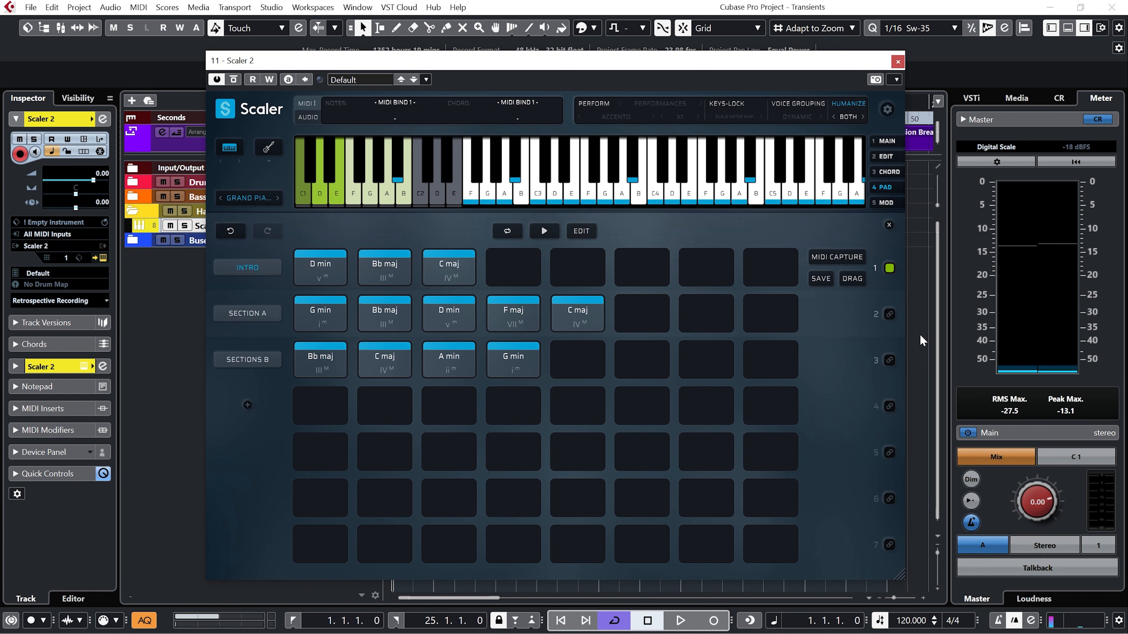
{"action": "key", "text": "space"}
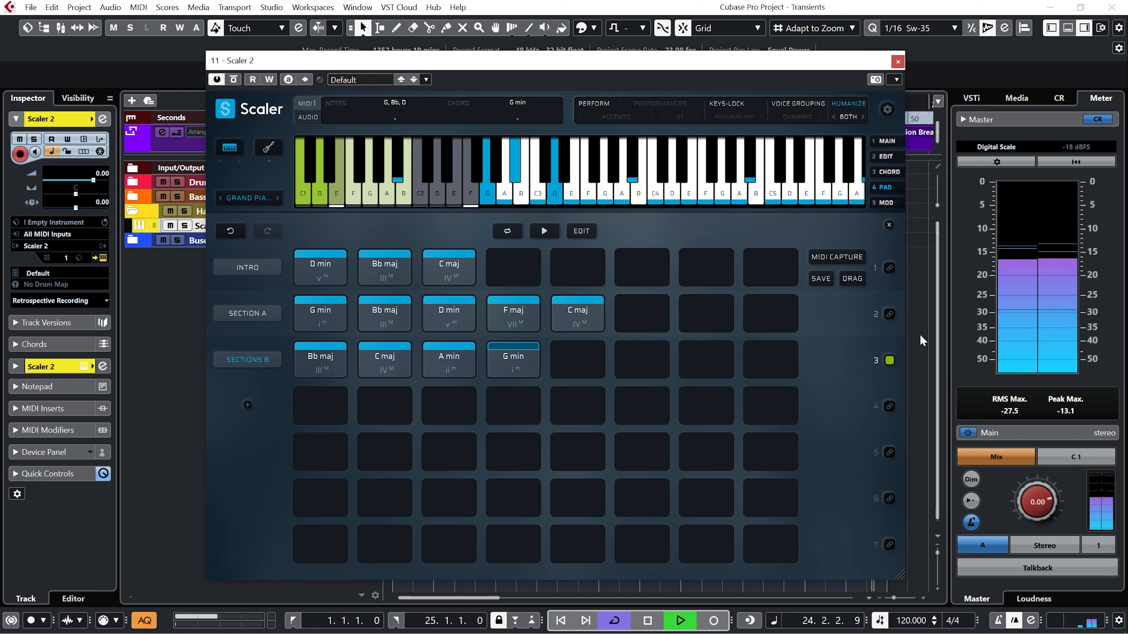
{"action": "key", "text": "space"}
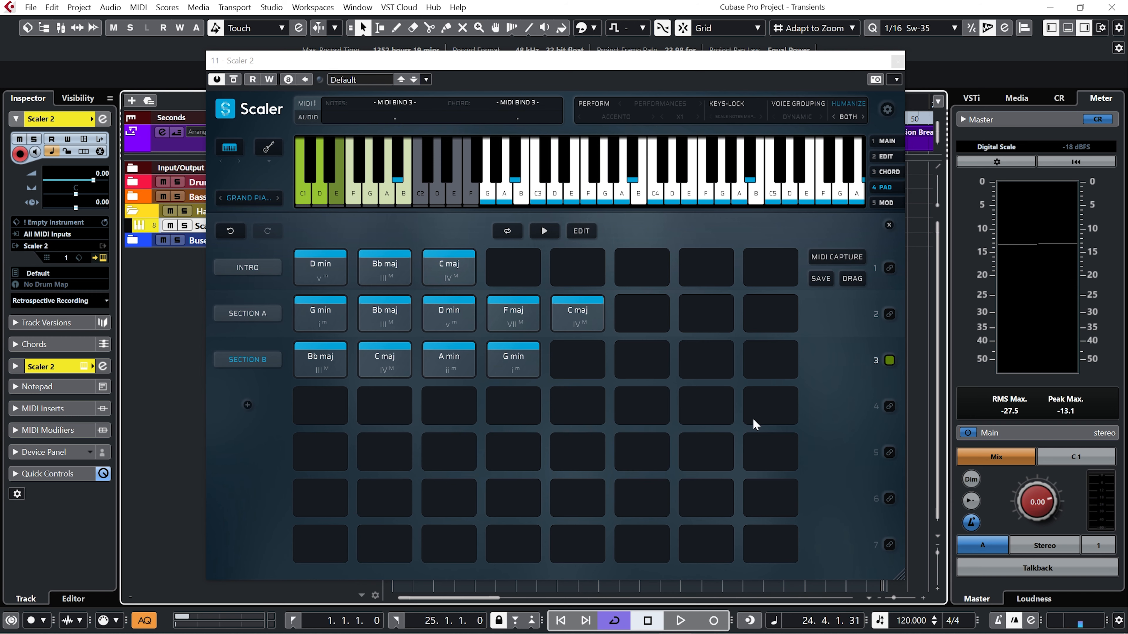
Rename the three Scaler 2 patterns as Section A, Section B and Scetion C.
{"action": "double_click", "coordinate": [253, 269]}
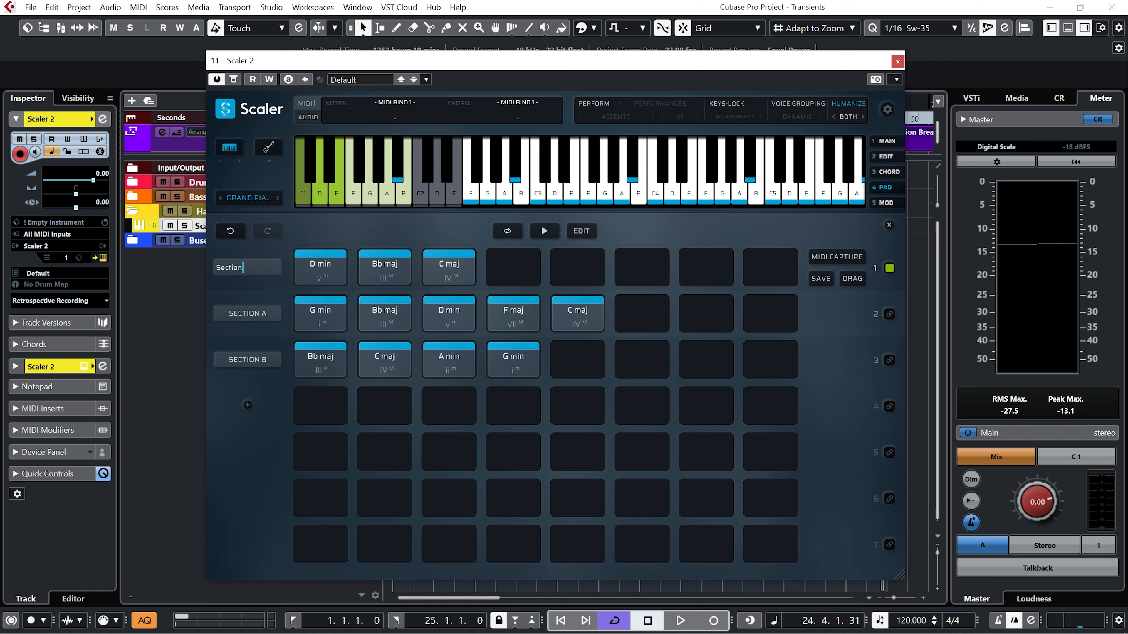
{"action": "left_click", "coordinate": [247, 314]}
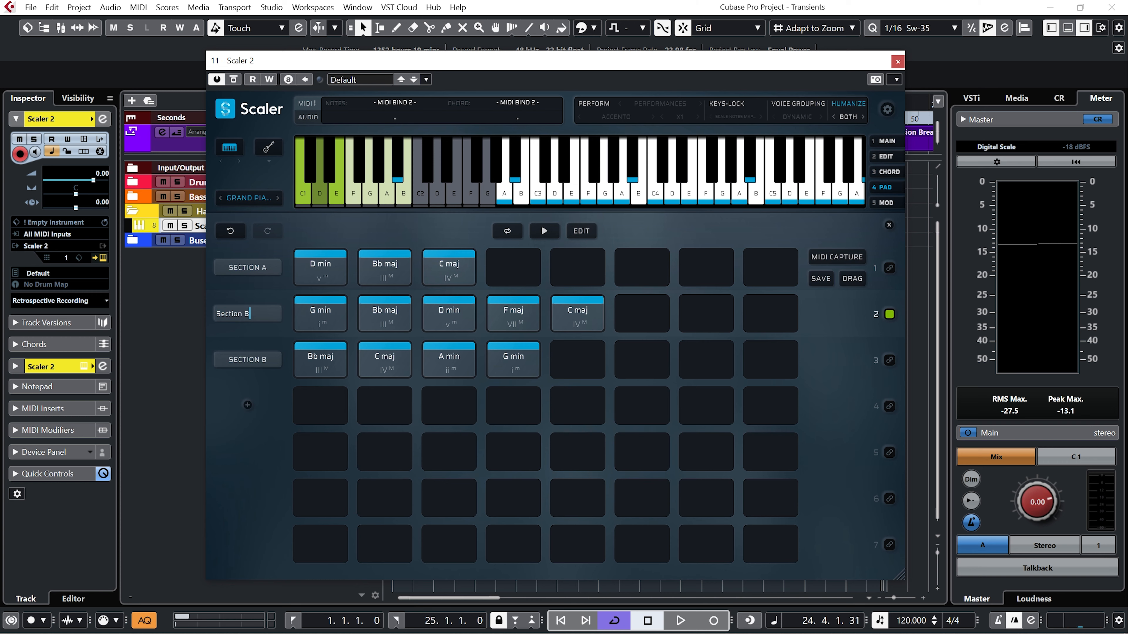
{"action": "double_click", "coordinate": [248, 360]}
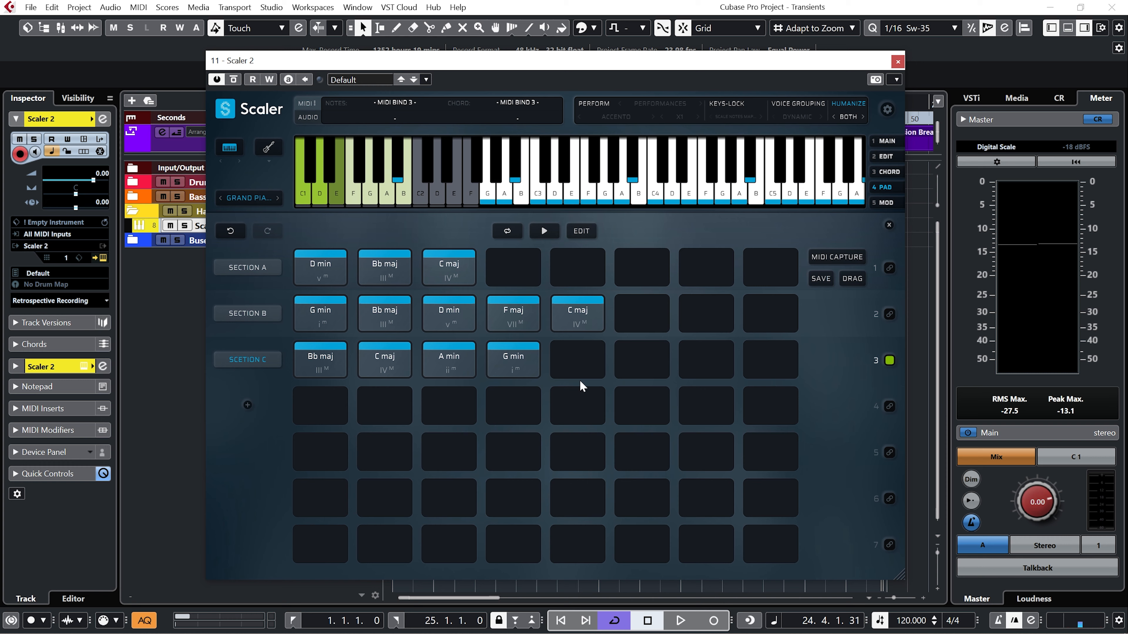
Leave the chord pads view, replace the fourth chord of the third pattern with Bb maj and audition its chords.
{"action": "left_click", "coordinate": [887, 227]}
{"action": "left_click_drag", "start_coordinate": [456, 465], "coordinate": [512, 540]}
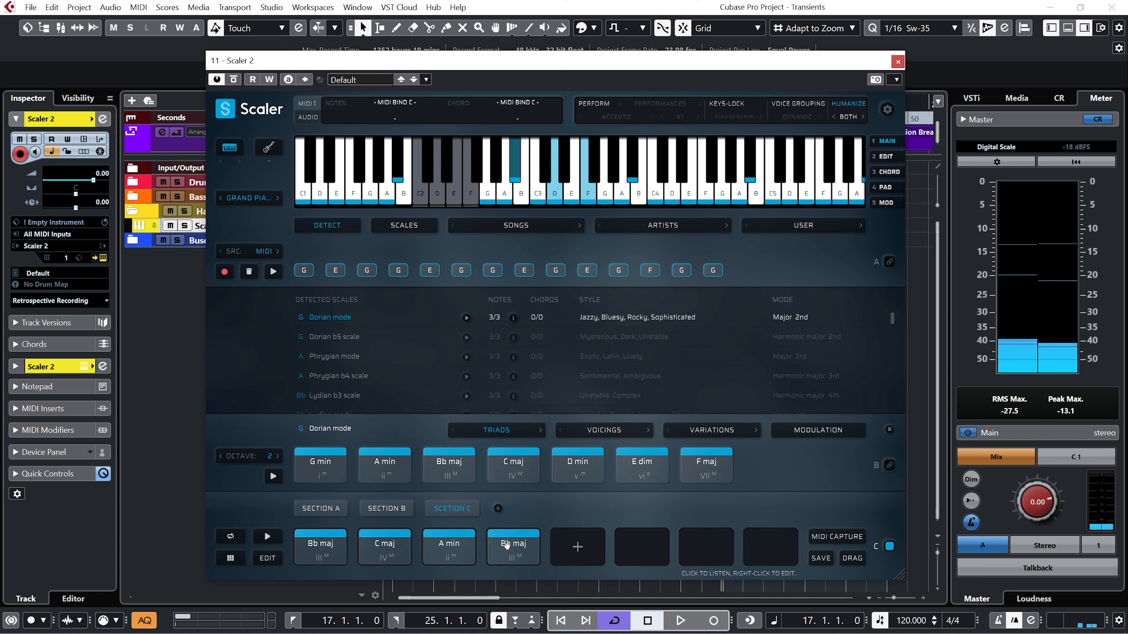
{"action": "left_click", "coordinate": [386, 548]}
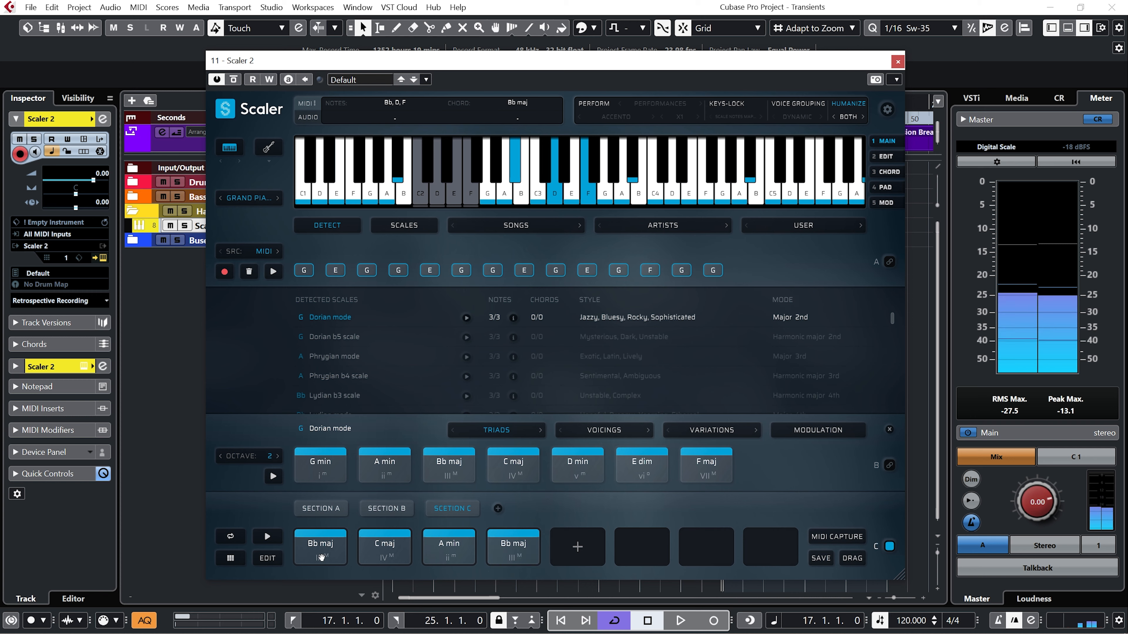
{"action": "left_click", "coordinate": [390, 555]}
{"action": "left_click", "coordinate": [446, 550]}
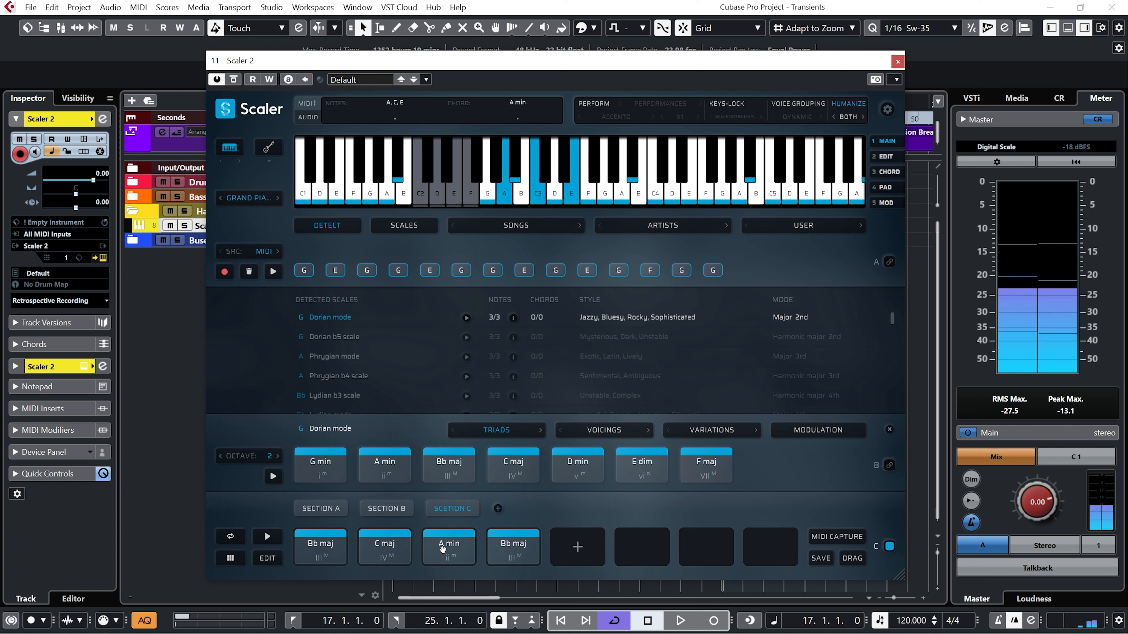
Audition the C maj and D min triads and append D min and C maj to the third pattern.
{"action": "left_click", "coordinate": [523, 472]}
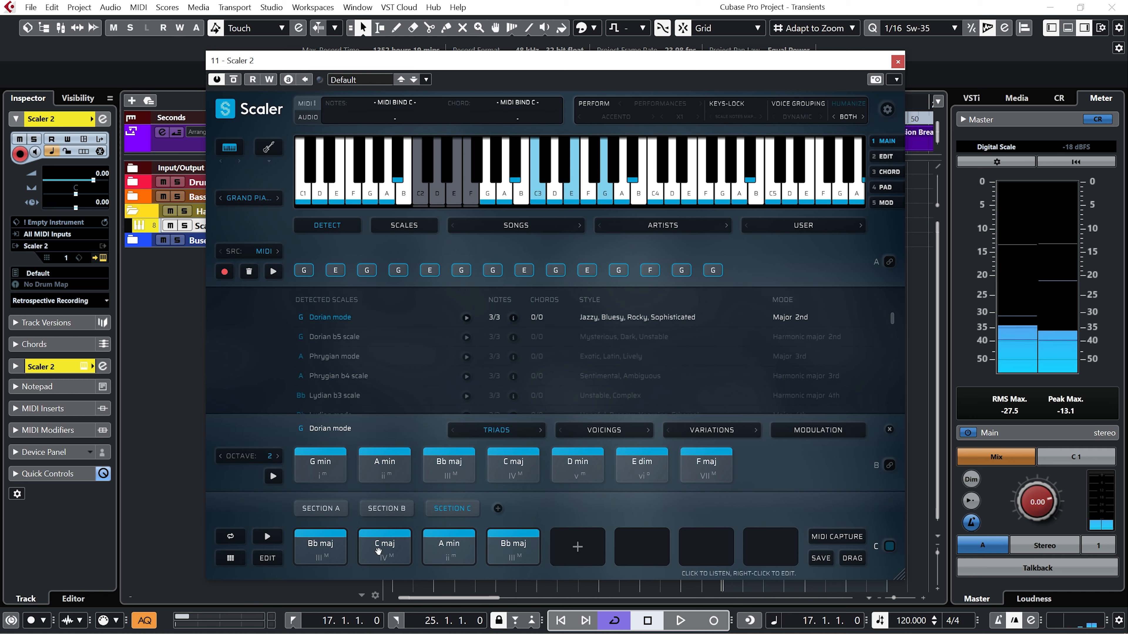
{"action": "left_click", "coordinate": [592, 474]}
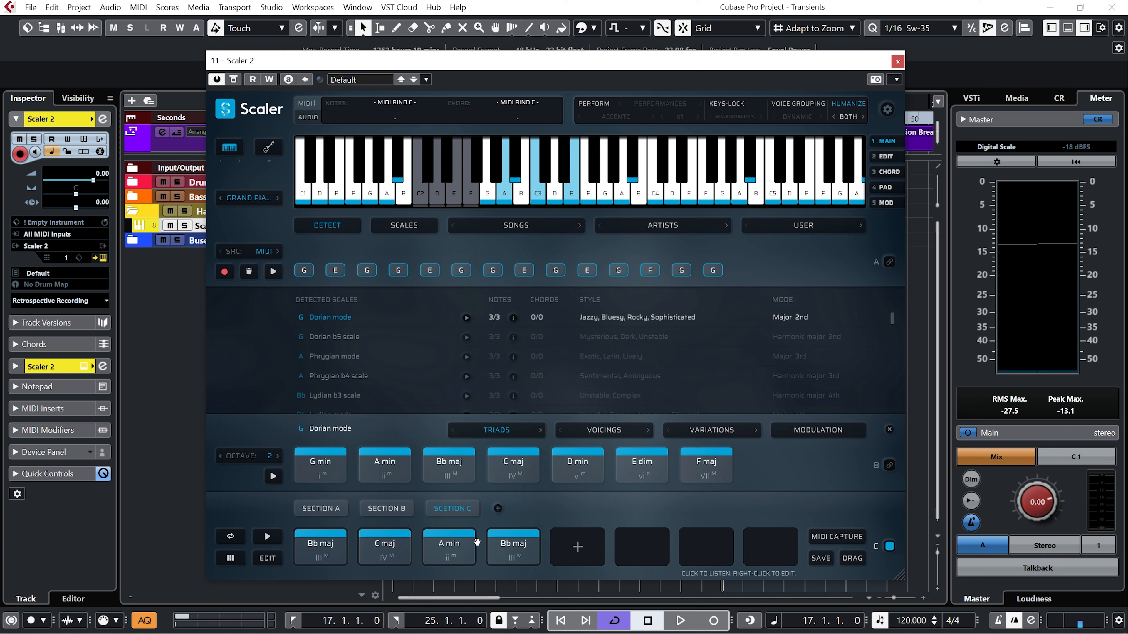
{"action": "left_click_drag", "start_coordinate": [586, 470], "coordinate": [577, 546]}
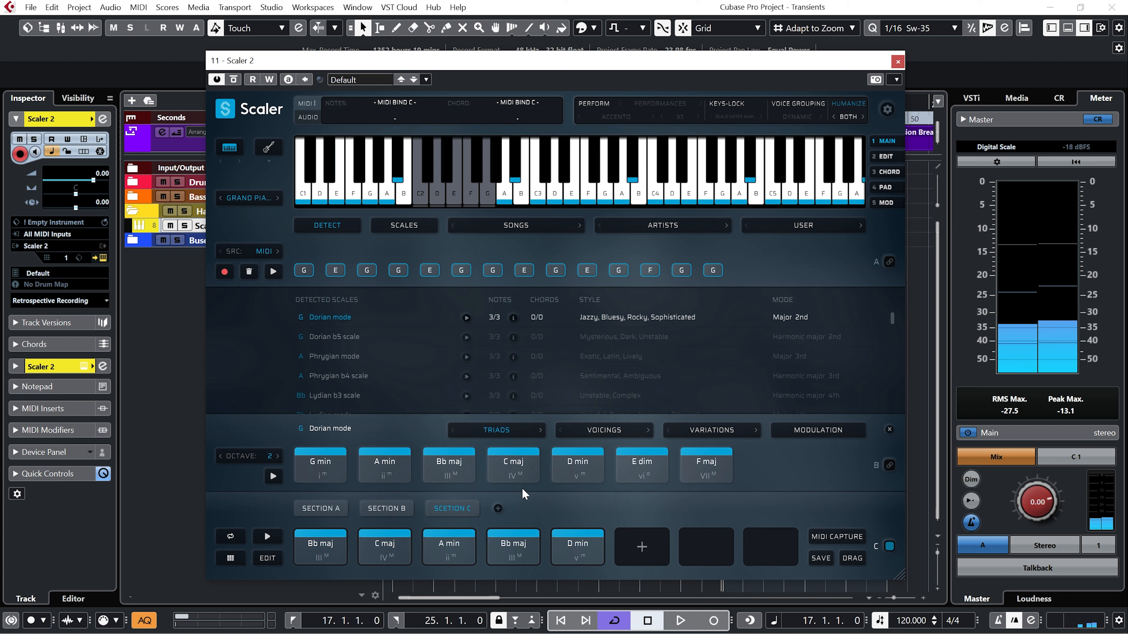
{"action": "left_click_drag", "start_coordinate": [510, 462], "coordinate": [620, 530]}
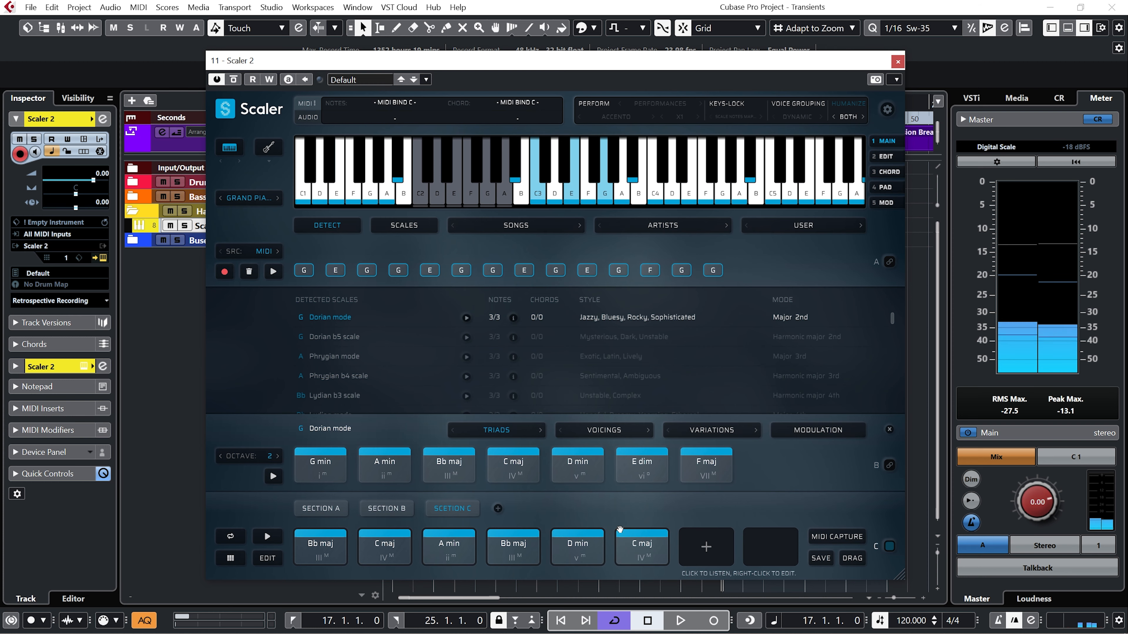
In the Scaler 2 part at bar 17, change the last trigger note to G2, add an A2 note at 24.3, and play it back.
{"action": "left_click", "coordinate": [898, 62]}
{"action": "double_click", "coordinate": [858, 226]}
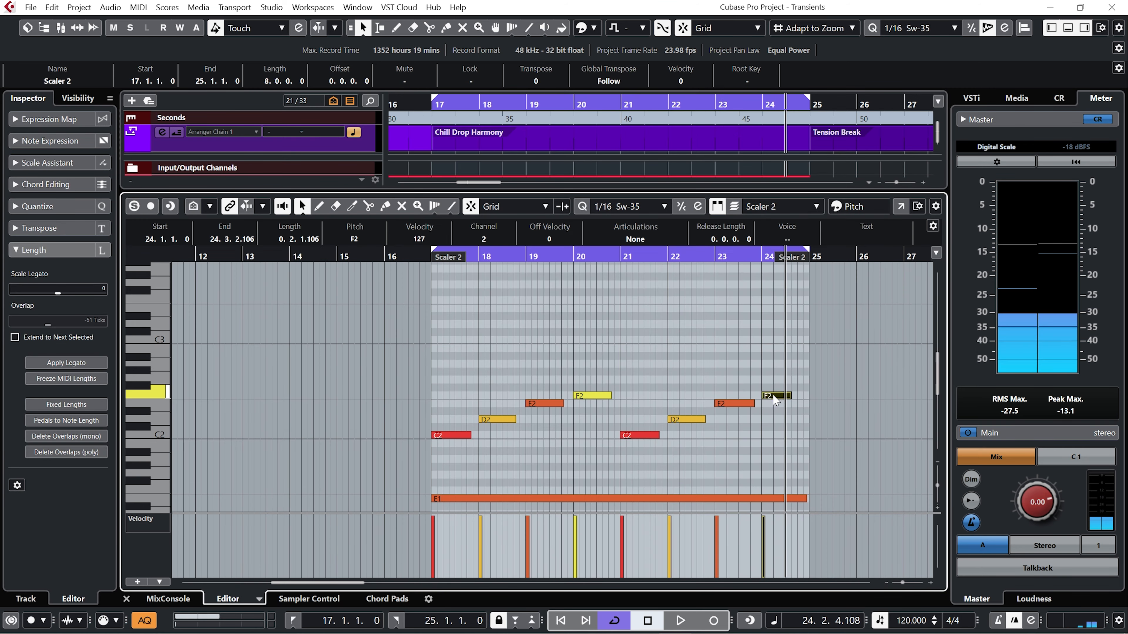
{"action": "left_click_drag", "start_coordinate": [773, 394], "coordinate": [774, 381]}
{"action": "right_click", "coordinate": [792, 368]}
{"action": "left_click", "coordinate": [802, 365]}
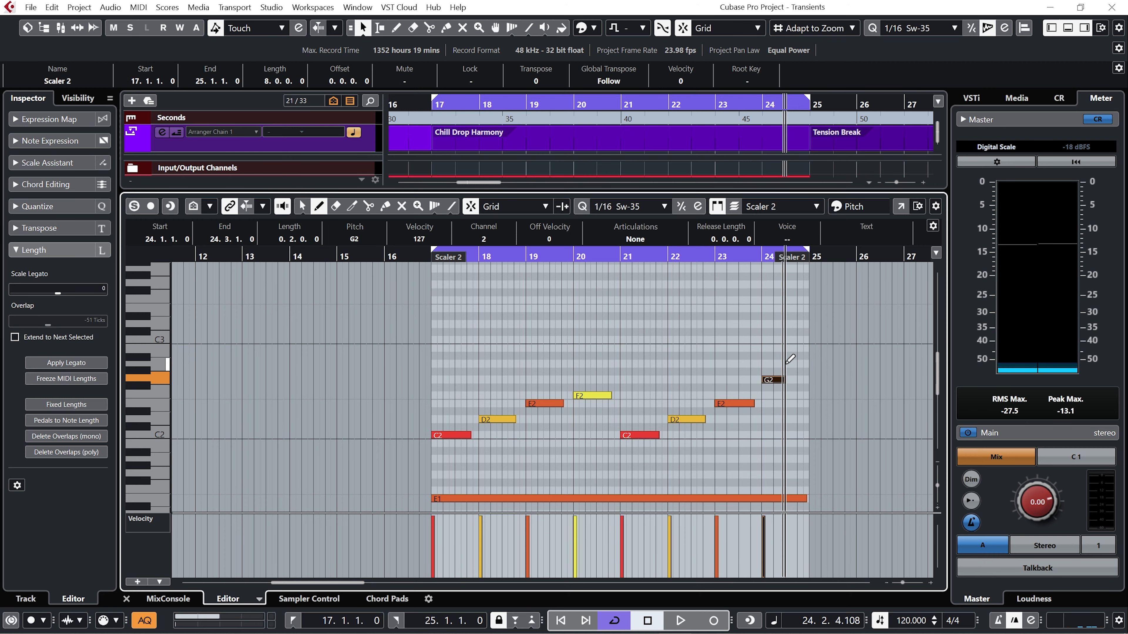
{"action": "left_click_drag", "start_coordinate": [788, 365], "coordinate": [804, 358]}
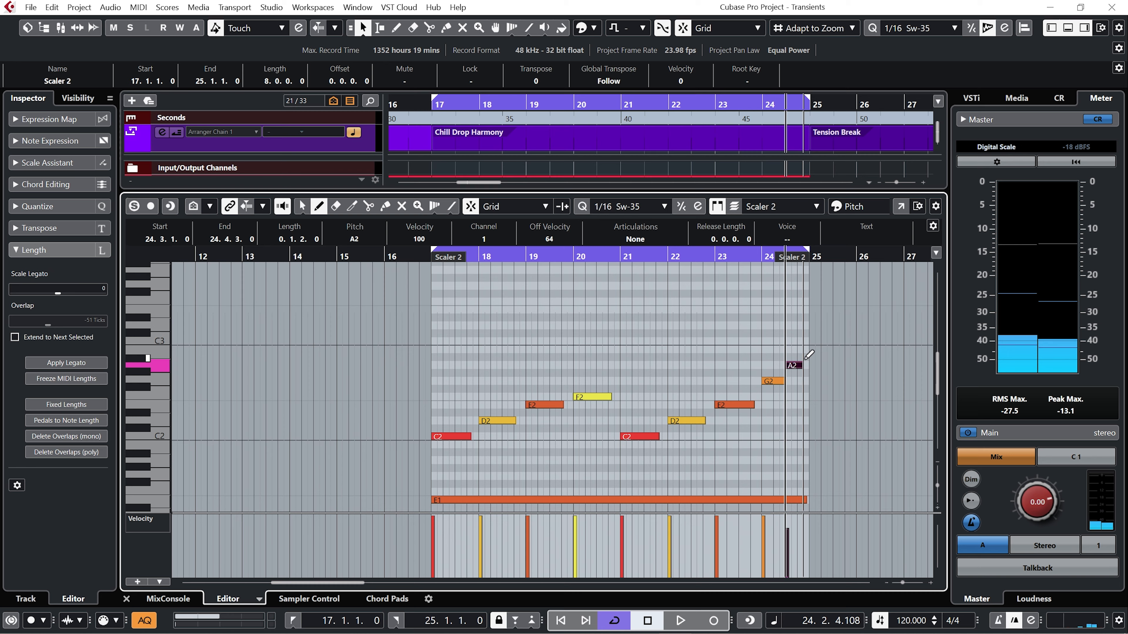
{"action": "left_click", "coordinate": [541, 257]}
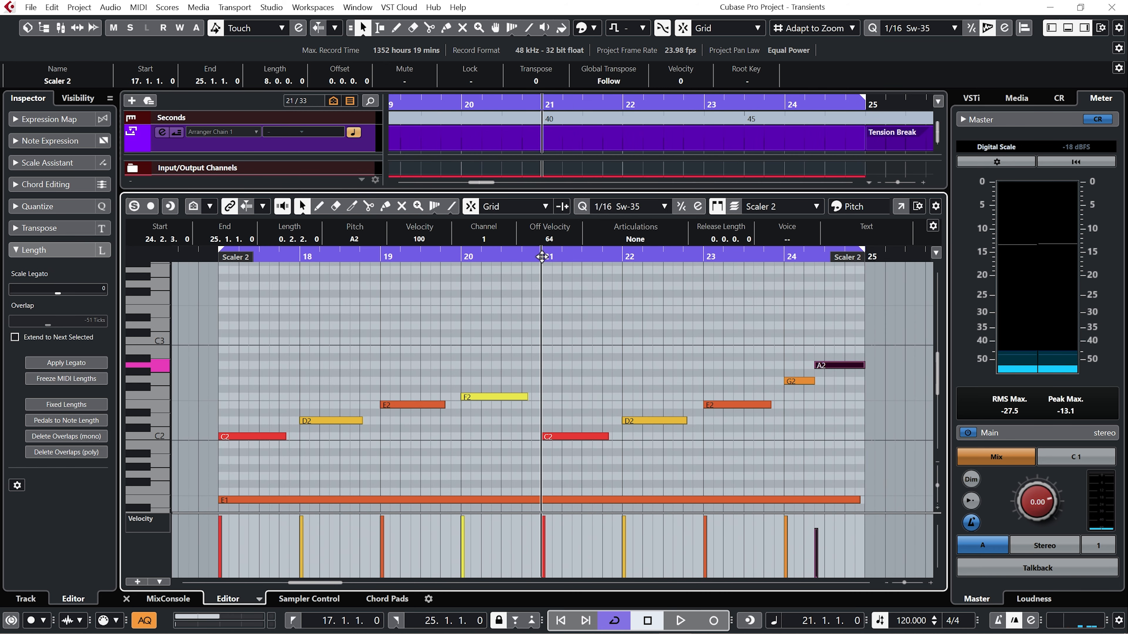
{"action": "key", "text": "space"}
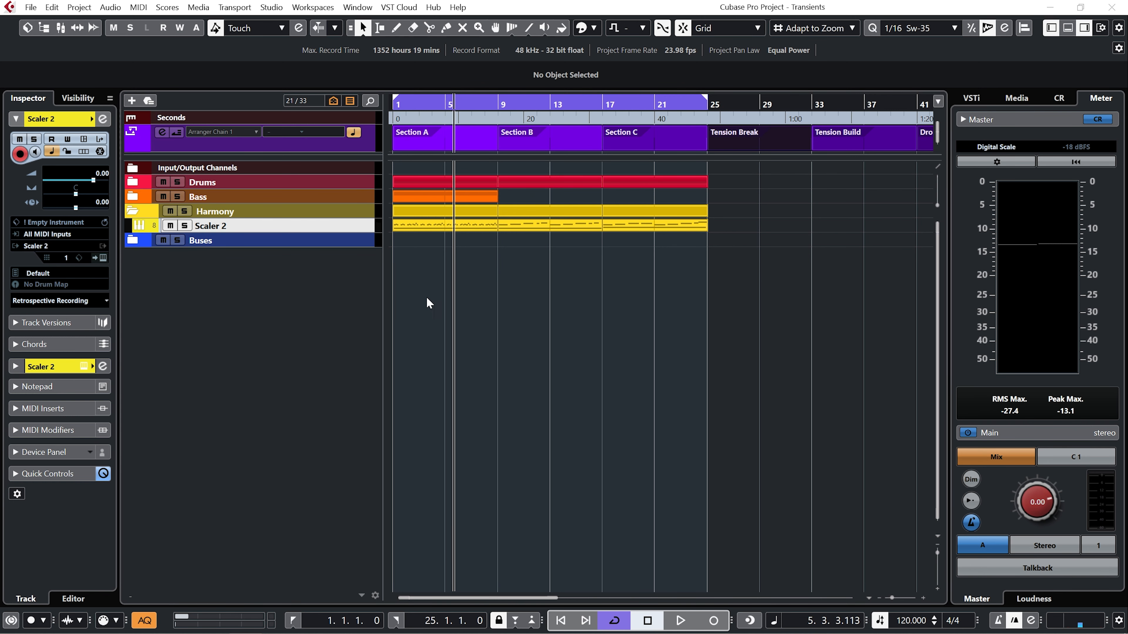
Add a Piano instrument track with Piano V2 below Scaler 2 and set its MIDI input to 11. Scaler 2 - MIDI Output.
{"action": "double_click", "coordinate": [213, 307]}
{"action": "double_click", "coordinate": [216, 240]}
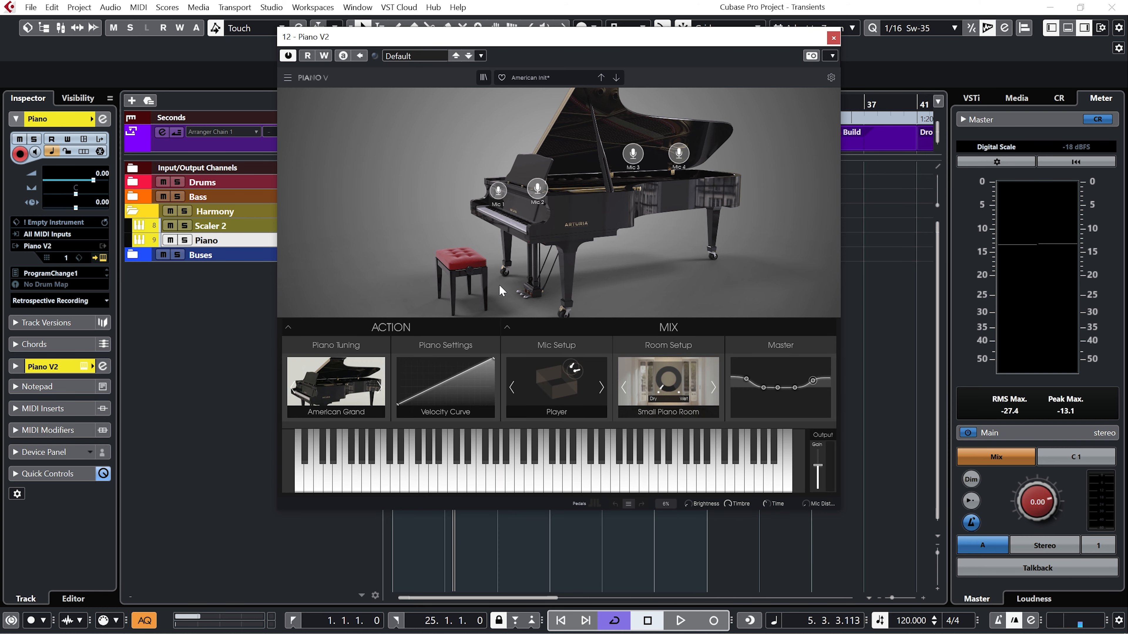
{"action": "left_click", "coordinate": [833, 39]}
{"action": "left_click", "coordinate": [74, 237]}
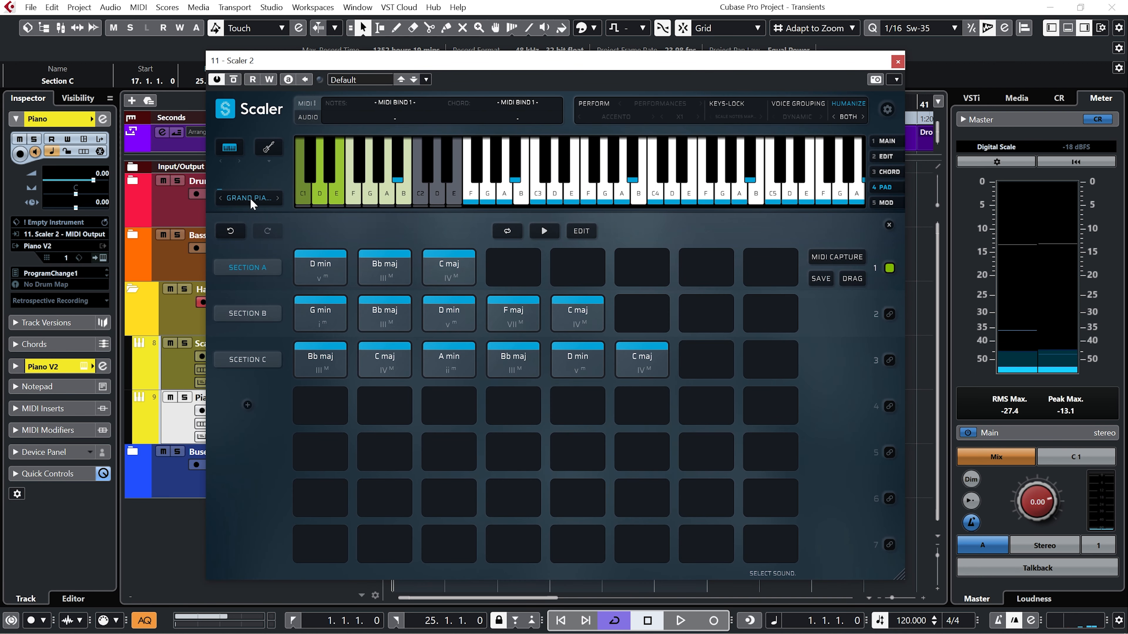
Turn Scaler 2's internal sound off and disable Humanize.
{"action": "left_click", "coordinate": [251, 198]}
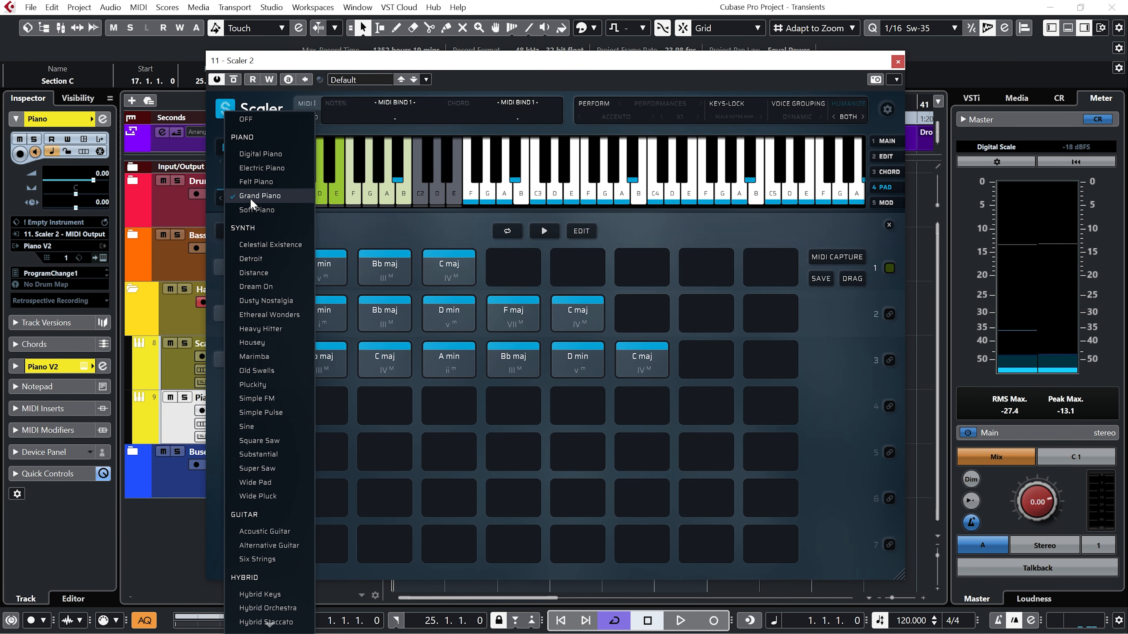
{"action": "left_click", "coordinate": [283, 119]}
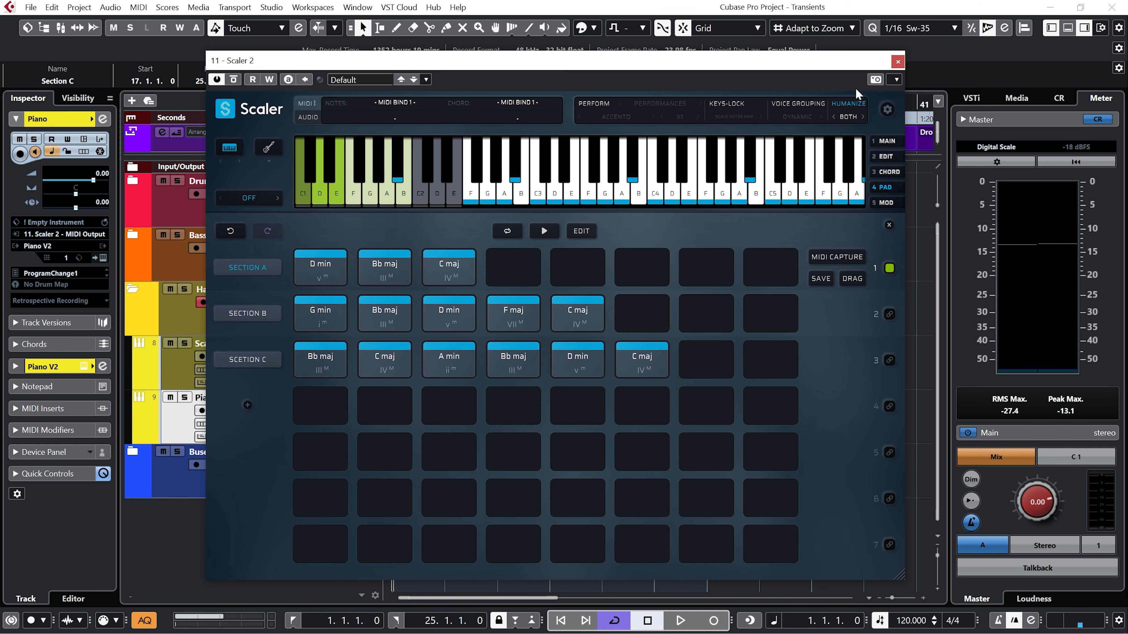
{"action": "left_click", "coordinate": [852, 119]}
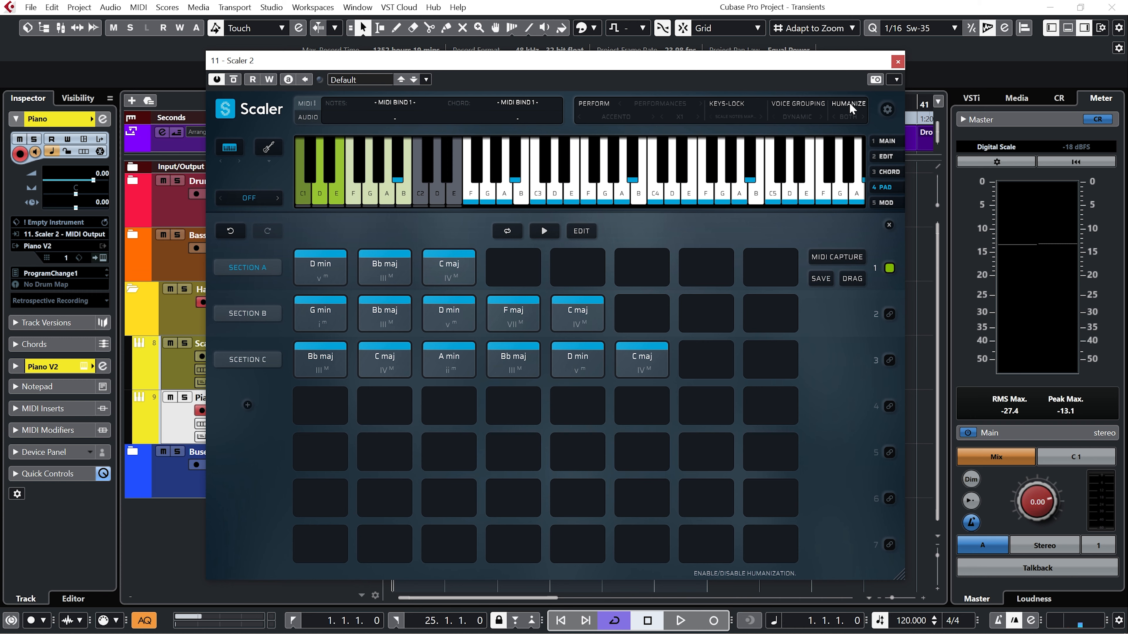
Inspect Scaler 2's Humanize modes, switch Humanize off again, and close the plug-in window.
{"action": "left_click", "coordinate": [851, 117]}
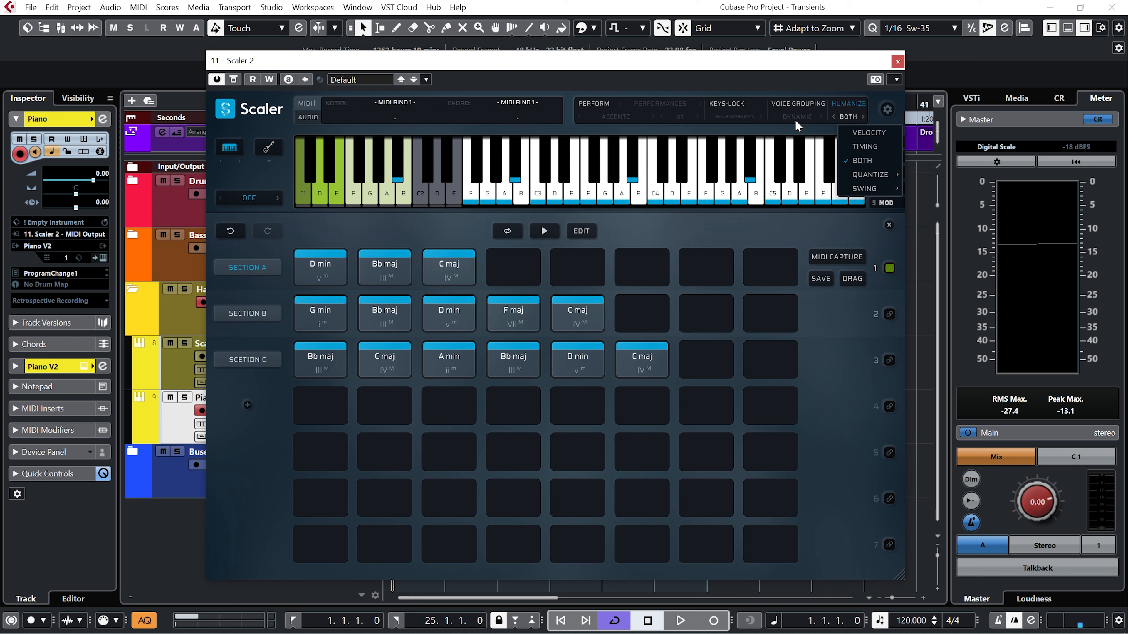
{"action": "left_click", "coordinate": [852, 104]}
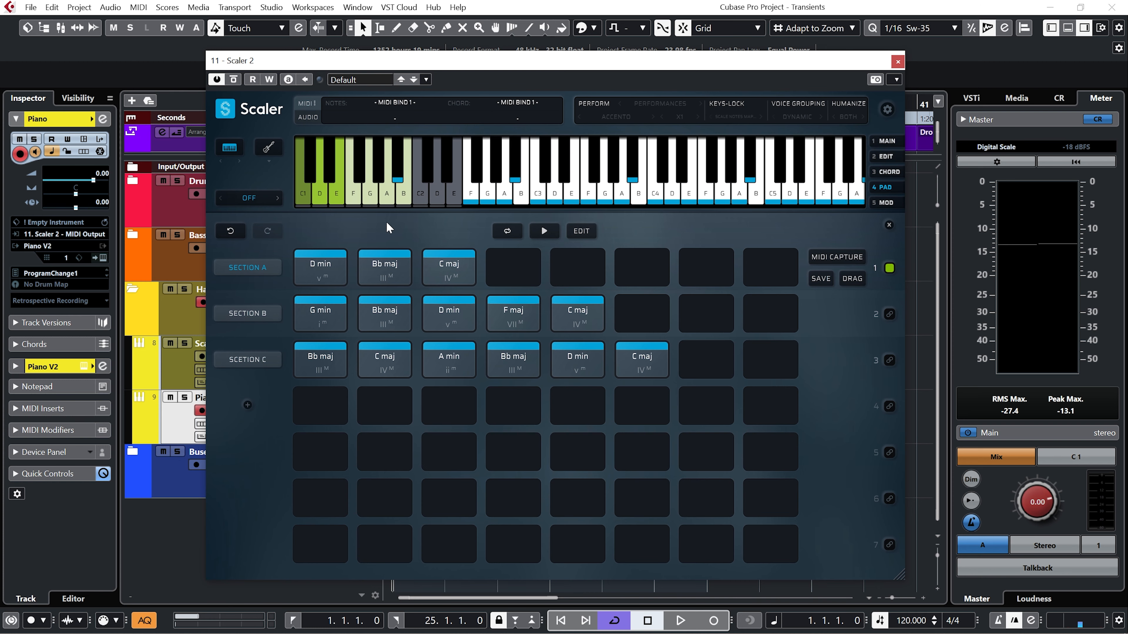
{"action": "left_click", "coordinate": [327, 254]}
{"action": "left_click", "coordinate": [897, 62]}
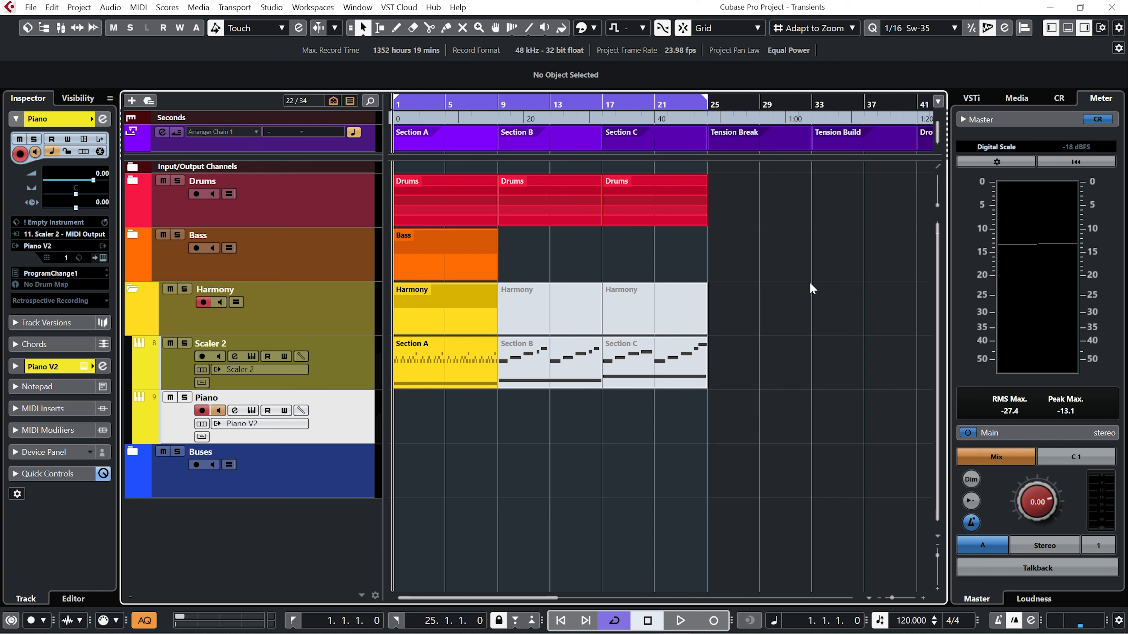
Record Scaler 2's Section A MIDI output onto the Piano track from bar 1 to bar 9.
{"action": "key", "text": "KP_Multiply"}
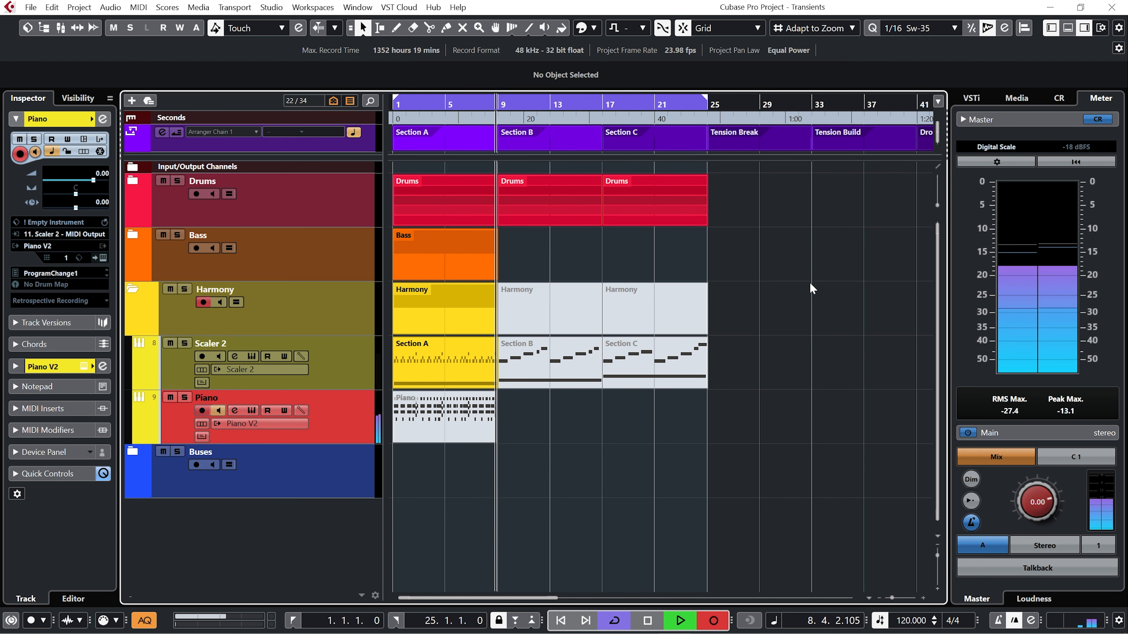
{"action": "key", "text": "space"}
{"action": "left_click_drag", "start_coordinate": [365, 329], "coordinate": [516, 446]}
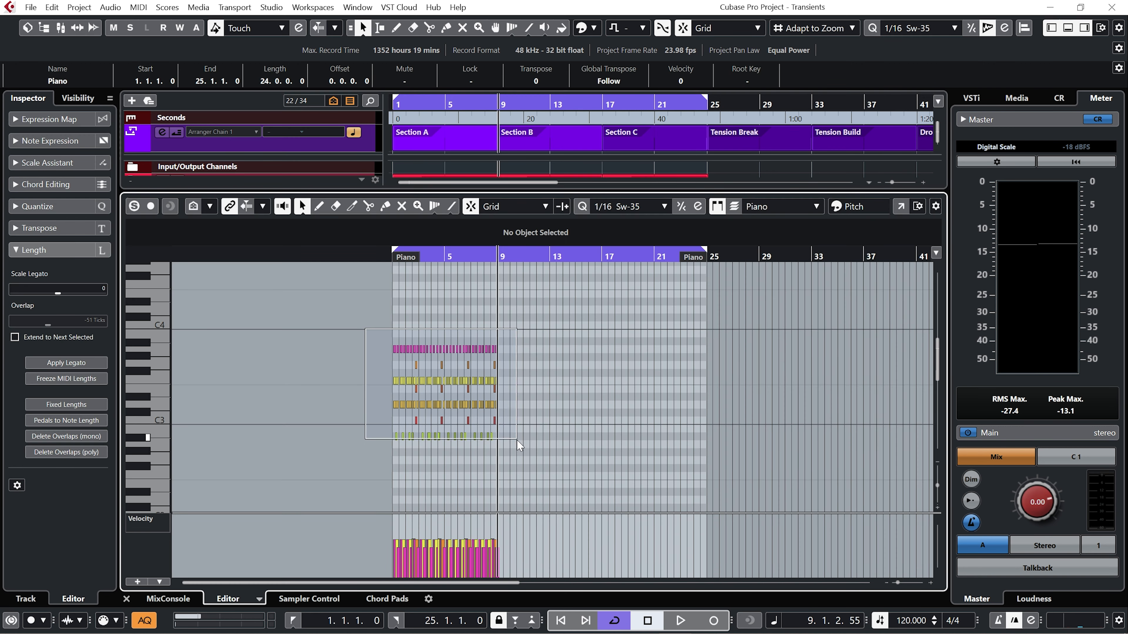
Add a Diva instrument track below Piano with MIDI input 11. Scaler 2 - MIDI Output, using the HS Butterscotch preset, and show Diva's main controls.
{"action": "mouse_move", "coordinate": [444, 511]}
{"action": "left_click_drag", "start_coordinate": [444, 510], "coordinate": [445, 495]}
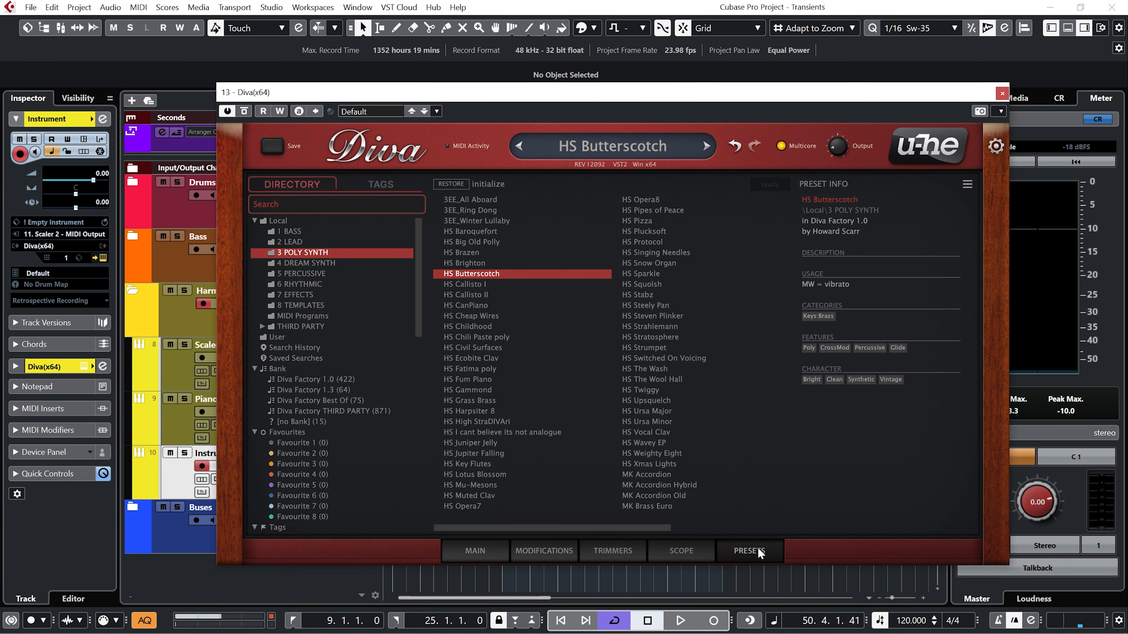
{"action": "left_click", "coordinate": [475, 551]}
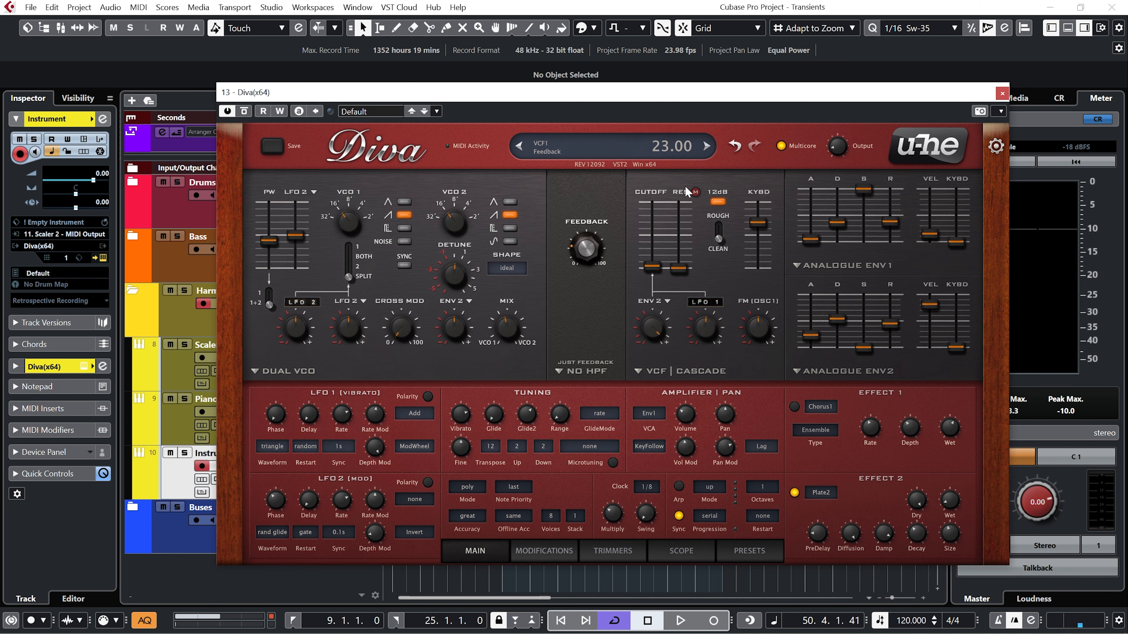
{"action": "left_click_drag", "start_coordinate": [750, 95], "coordinate": [757, 307]}
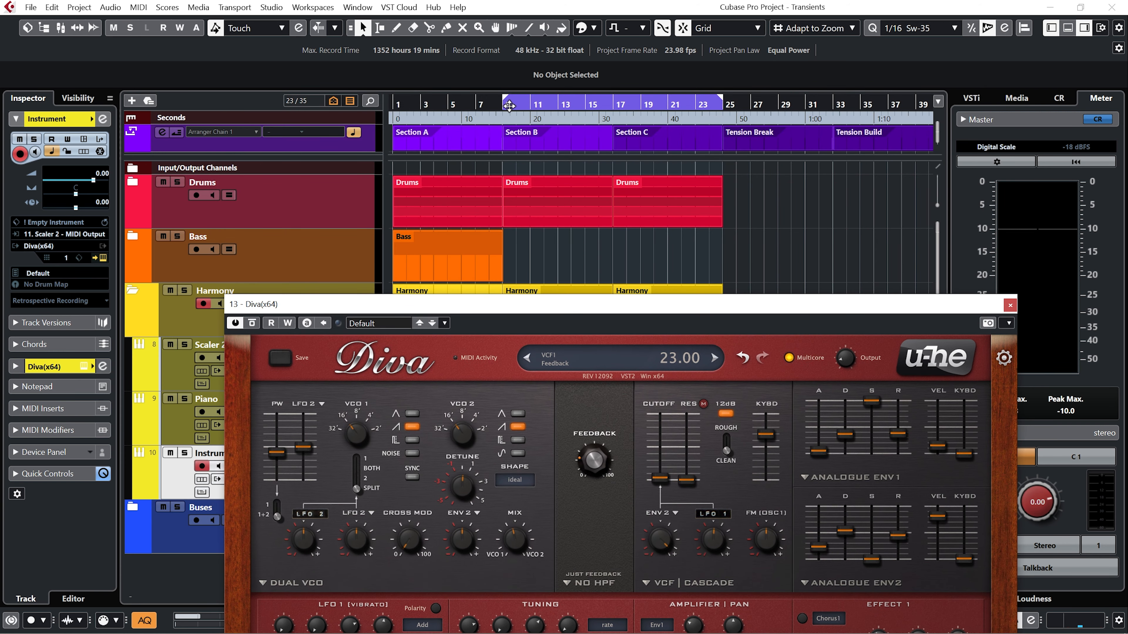
Play the project from bar 9 to hear Section B's Scaler 2 chords through Diva.
{"action": "left_click", "coordinate": [499, 107]}
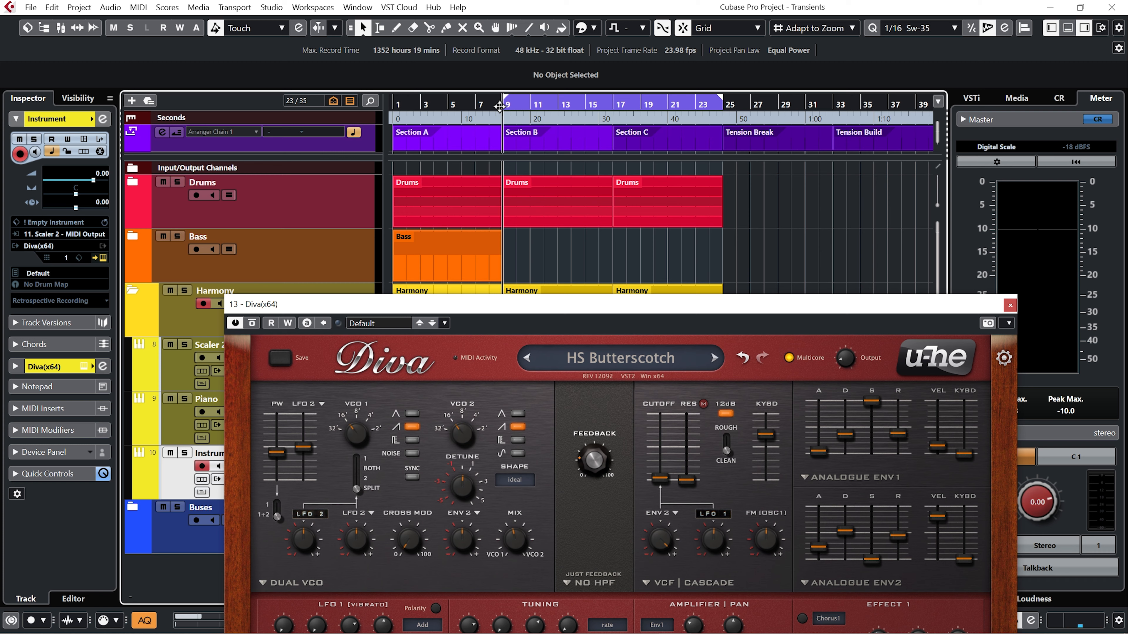
{"action": "key", "text": "space"}
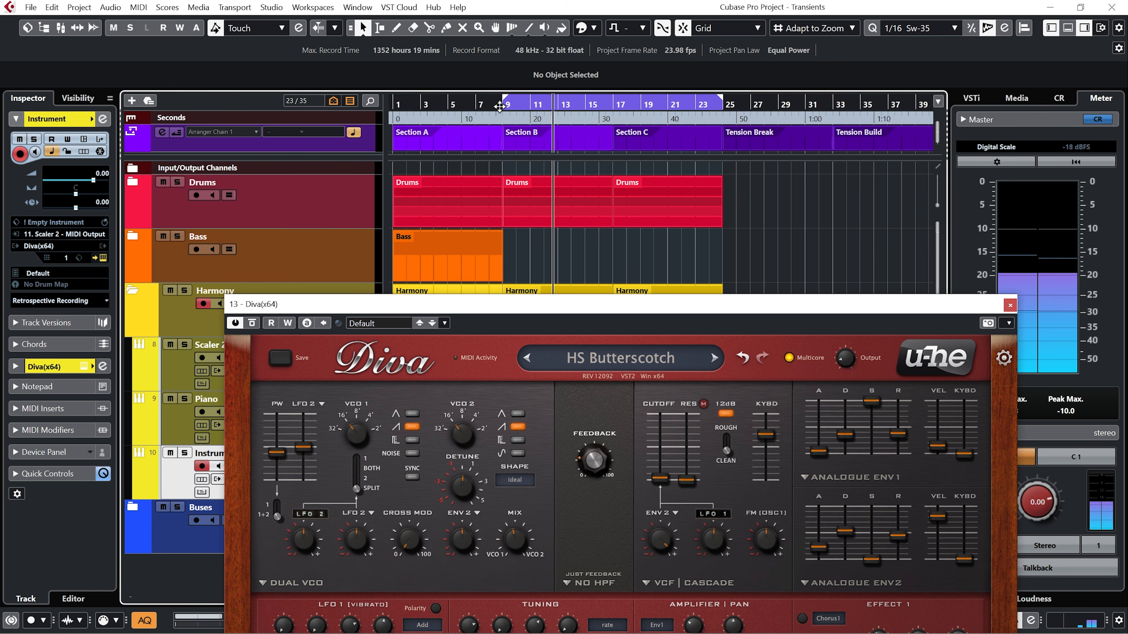
{"action": "left_click_drag", "start_coordinate": [647, 306], "coordinate": [601, 106]}
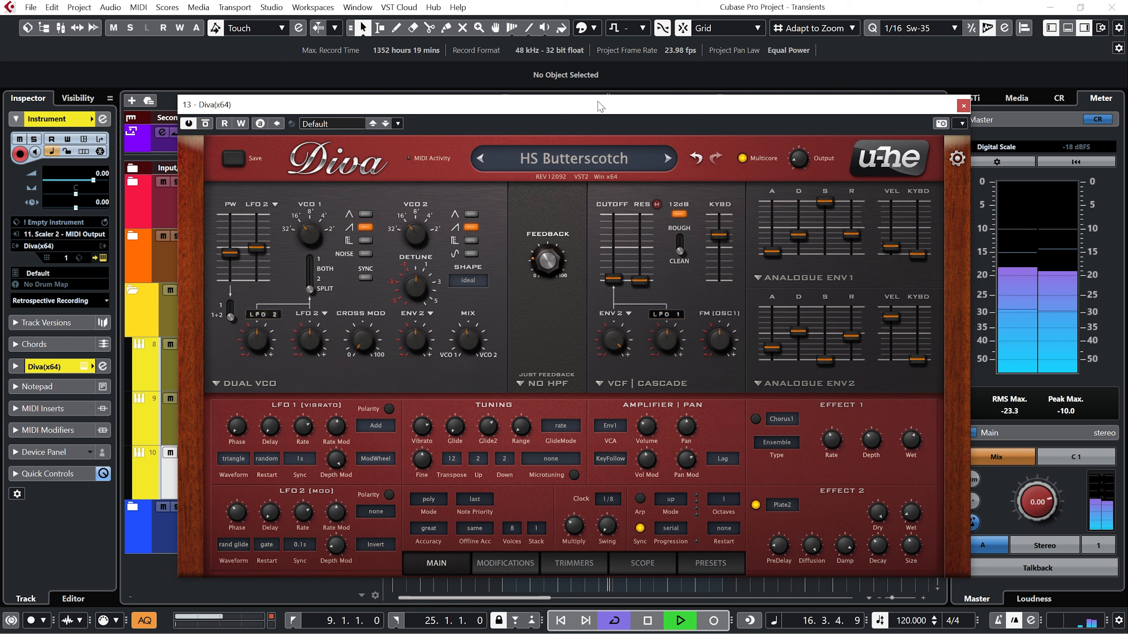
{"action": "key", "text": "space"}
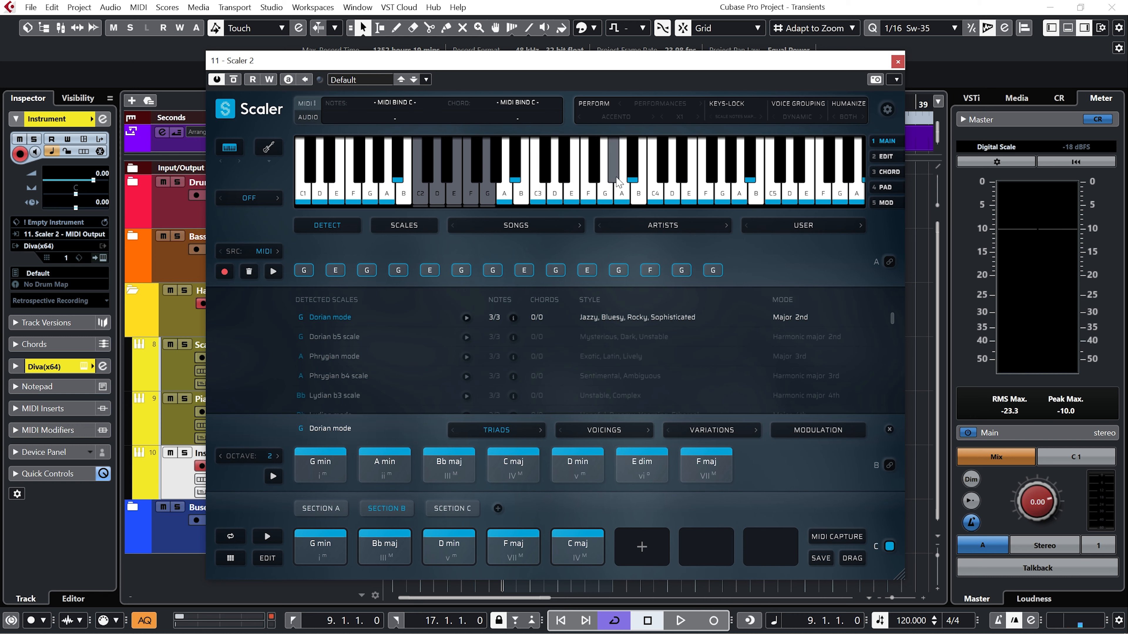
Audition Section B's chords in Scaler 2 with Voice Grouping off.
{"action": "left_click", "coordinate": [571, 204]}
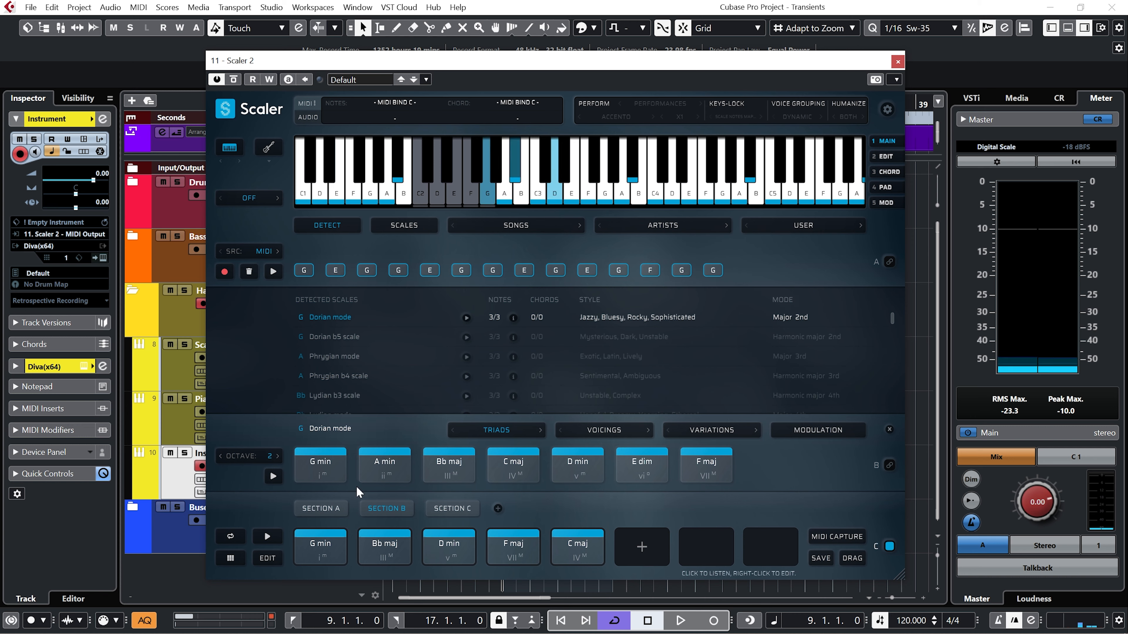
{"action": "left_click", "coordinate": [378, 551]}
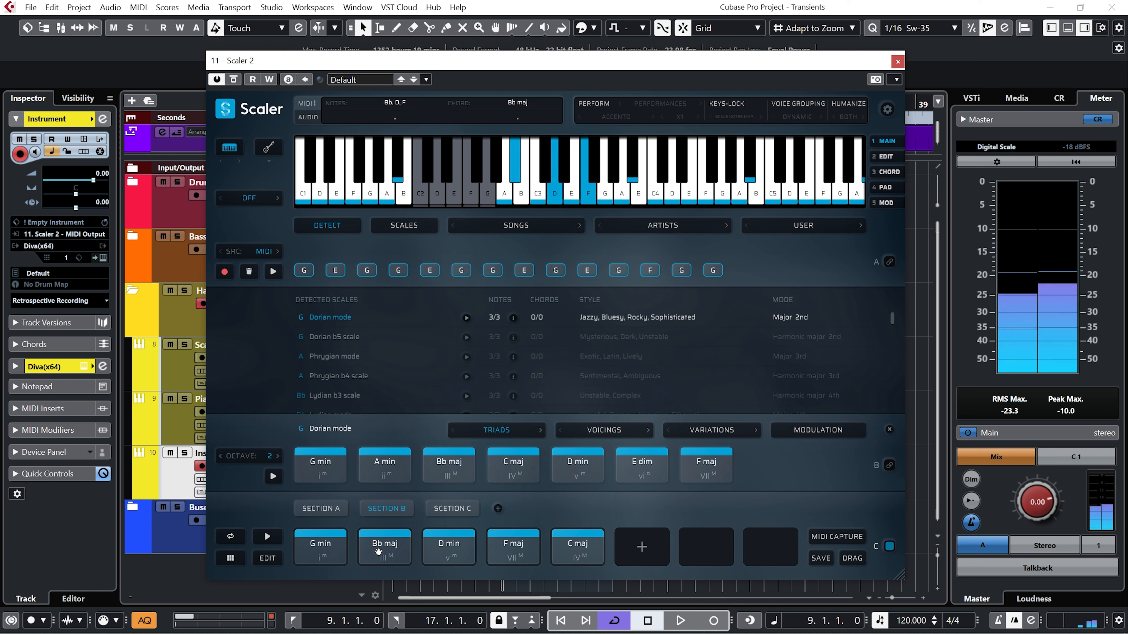
{"action": "left_click", "coordinate": [502, 551]}
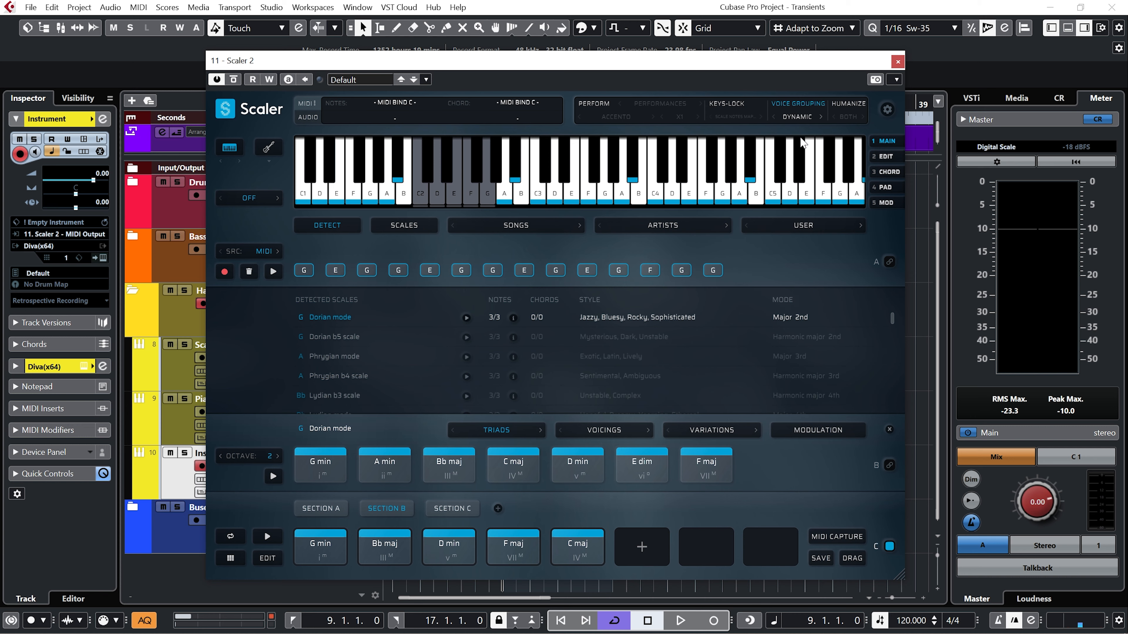
Turn on Voice Grouping in Dynamic mode and audition Section B's chords one by one.
{"action": "left_click", "coordinate": [321, 545]}
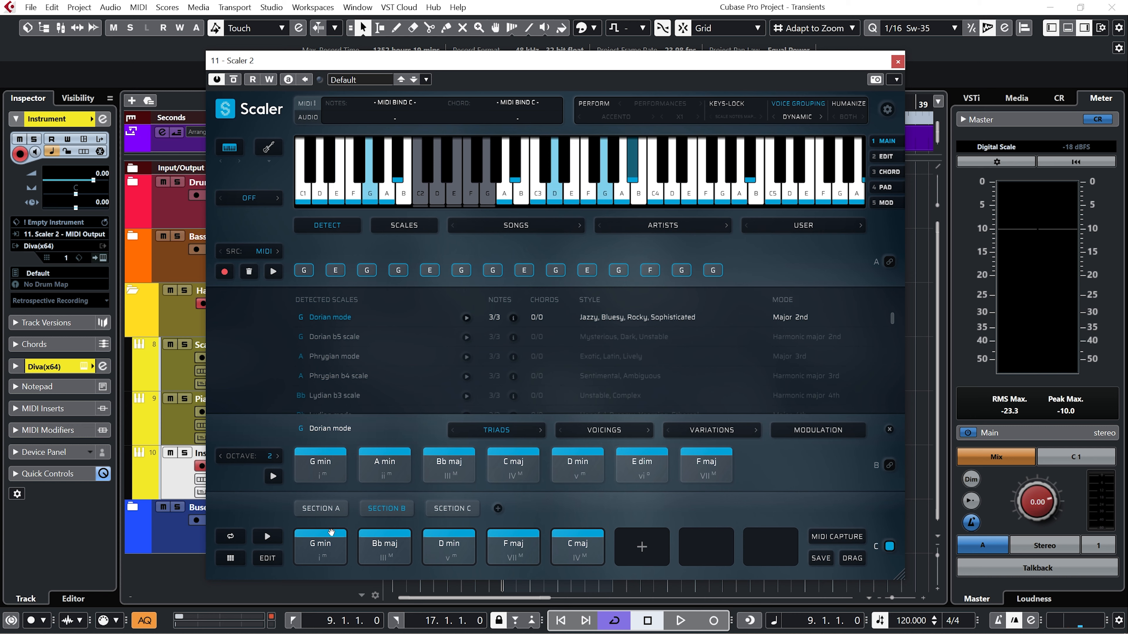
{"action": "left_click", "coordinate": [383, 548]}
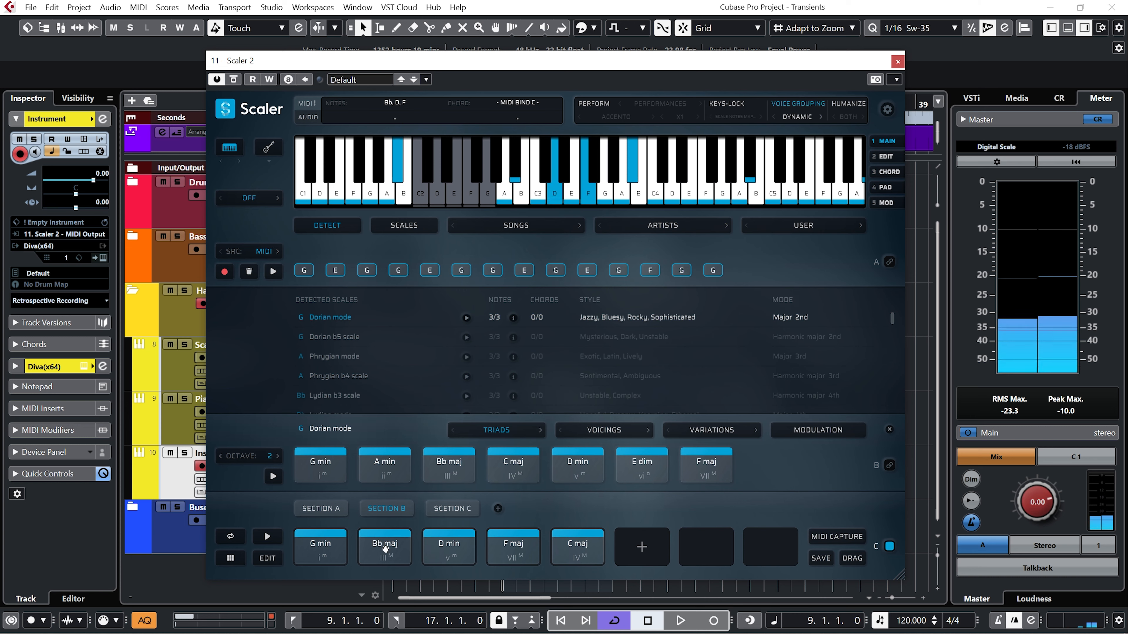
{"action": "left_click", "coordinate": [448, 540]}
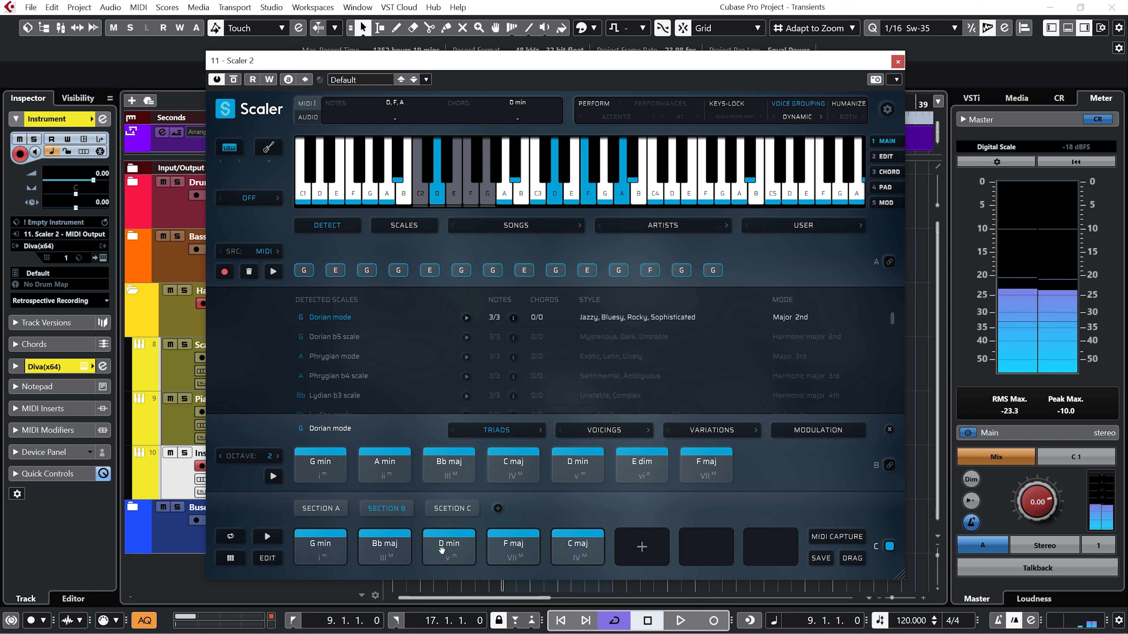
{"action": "left_click", "coordinate": [506, 547]}
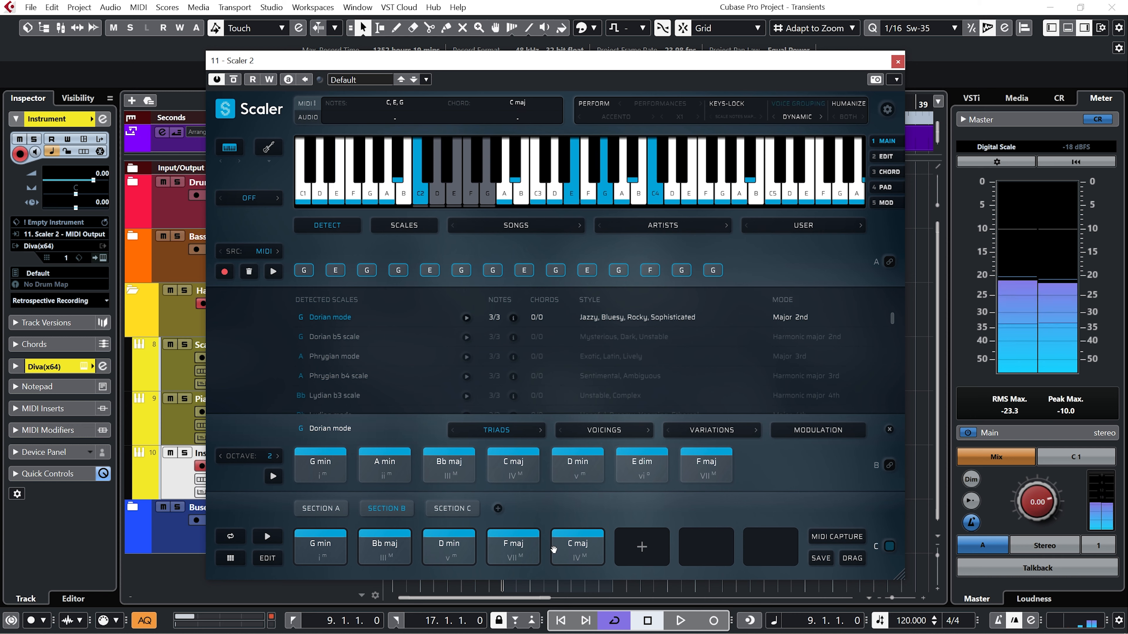
{"action": "left_click", "coordinate": [361, 548]}
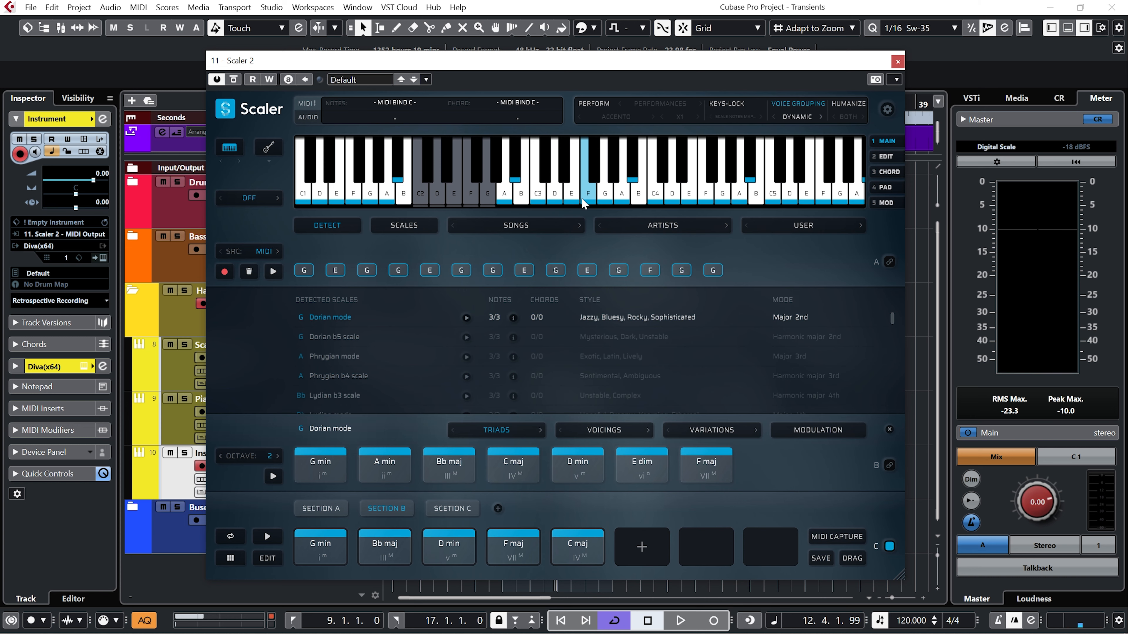
Try the Dynamic +1 Oct and Dynamic +2 Oct voice groupings, playing Section B with each.
{"action": "left_click", "coordinate": [793, 118]}
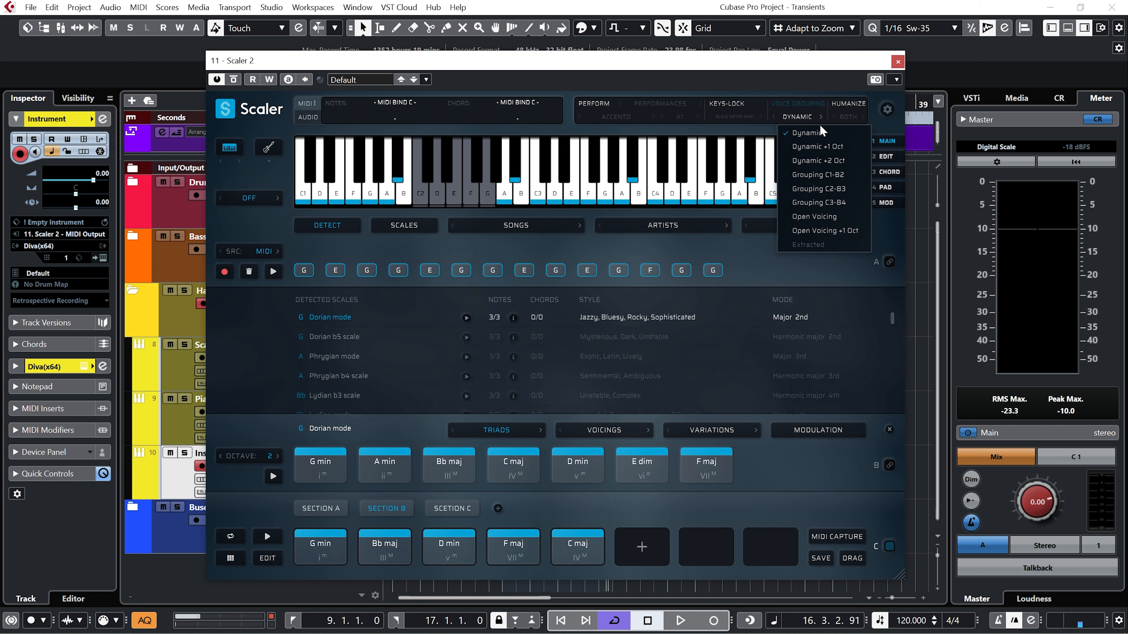
{"action": "left_click", "coordinate": [809, 145]}
{"action": "key", "text": "space"}
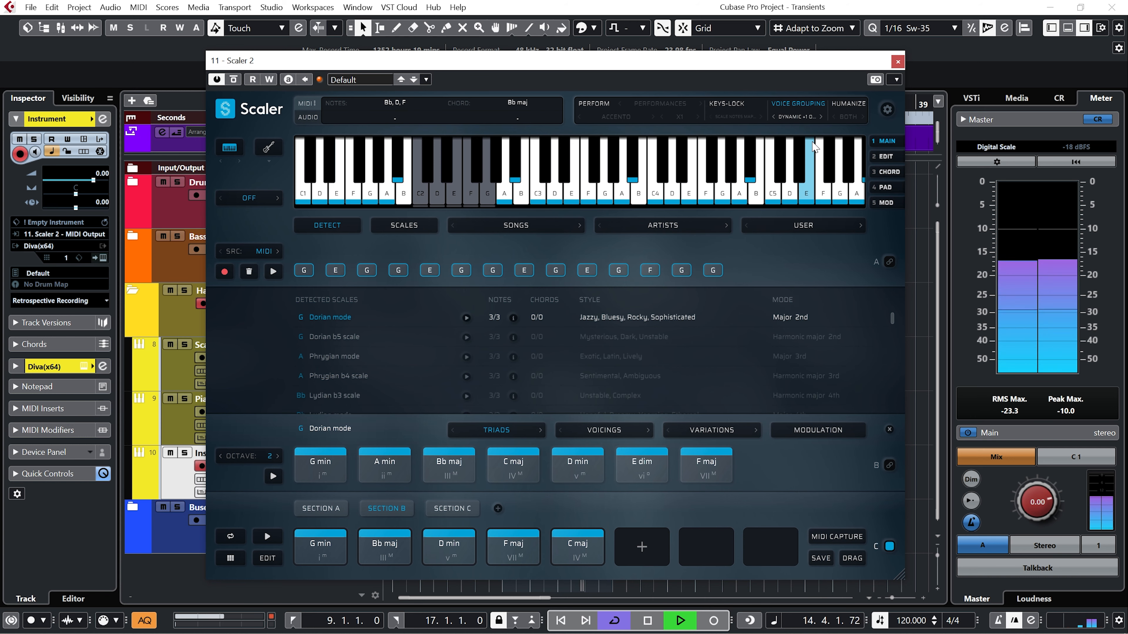
{"action": "key", "text": "space"}
{"action": "left_click", "coordinate": [809, 117]}
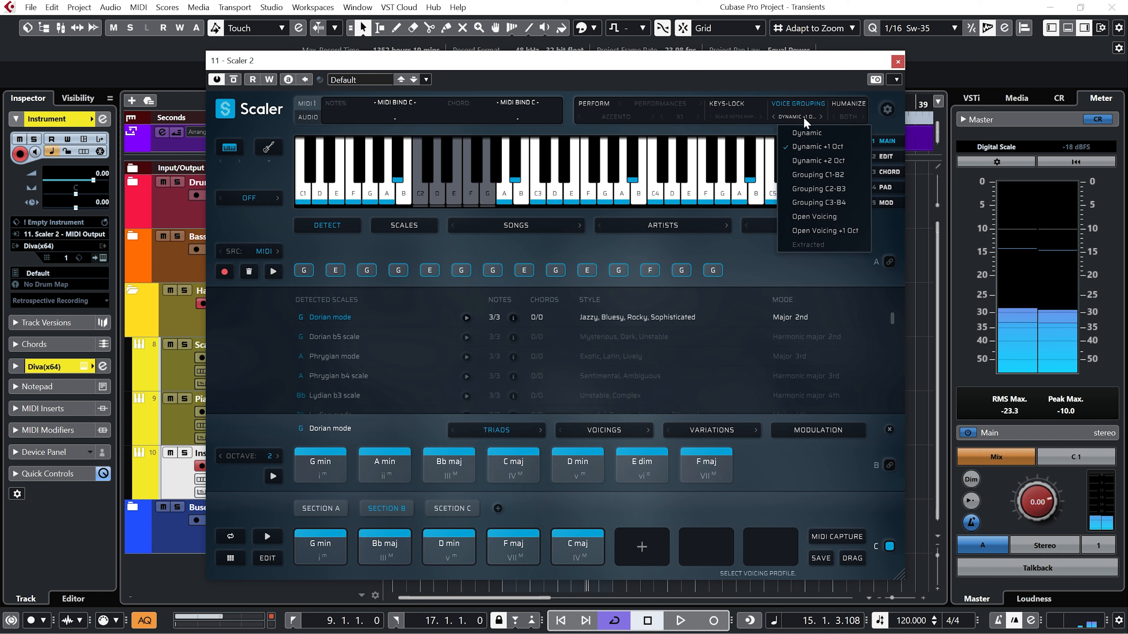
{"action": "left_click", "coordinate": [815, 163]}
{"action": "key", "text": "space"}
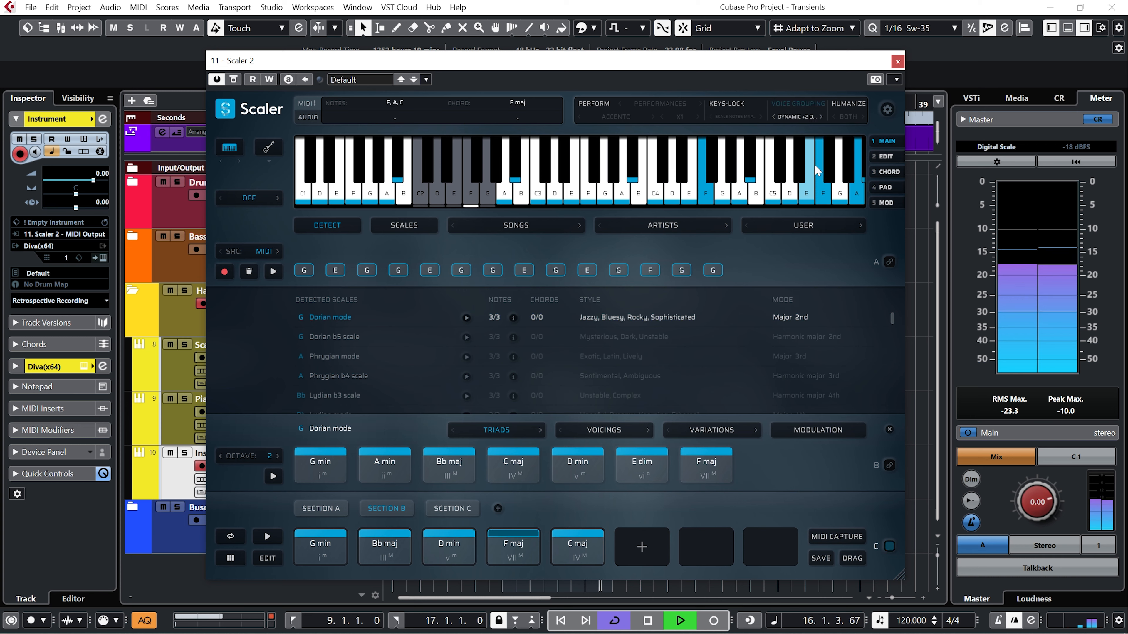
{"action": "key", "text": "space"}
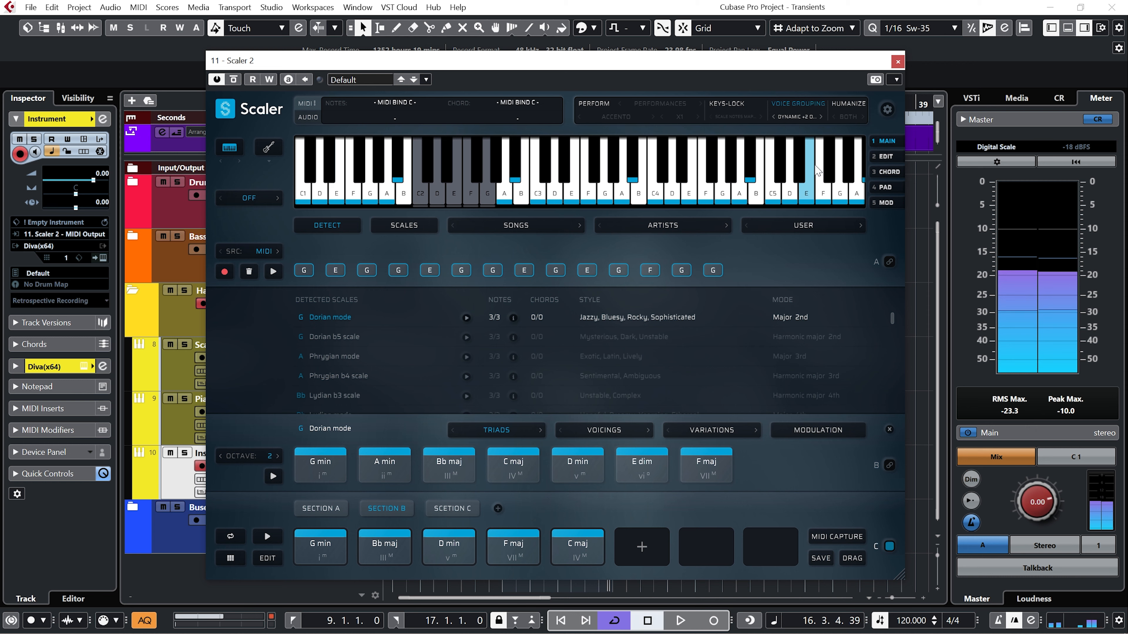
Try the Grouping C1-B2, C2-B3 and C3-B4 voice ranges while playing Section B.
{"action": "left_click", "coordinate": [797, 114]}
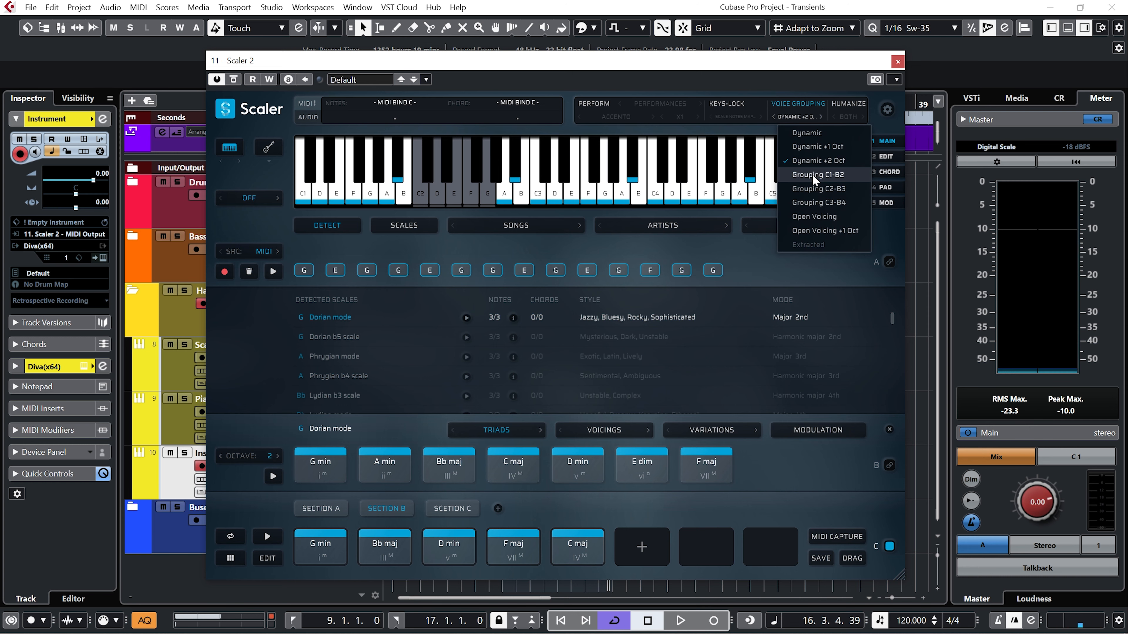
{"action": "left_click", "coordinate": [829, 178]}
{"action": "key", "text": "space"}
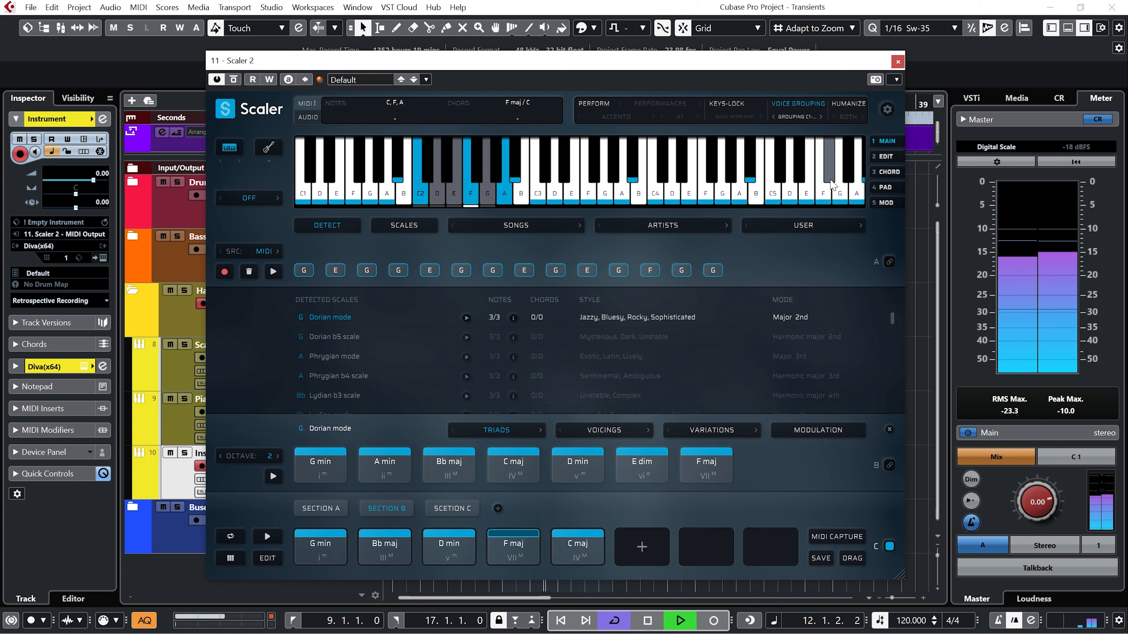
{"action": "key", "text": "space"}
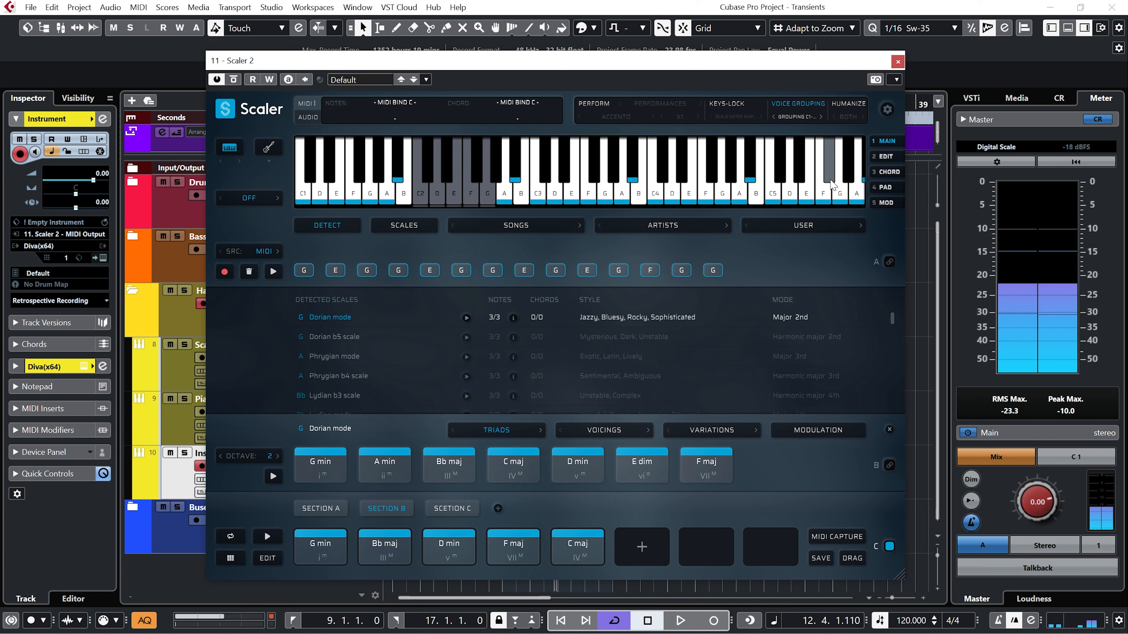
{"action": "left_click", "coordinate": [798, 118]}
{"action": "left_click", "coordinate": [844, 189]}
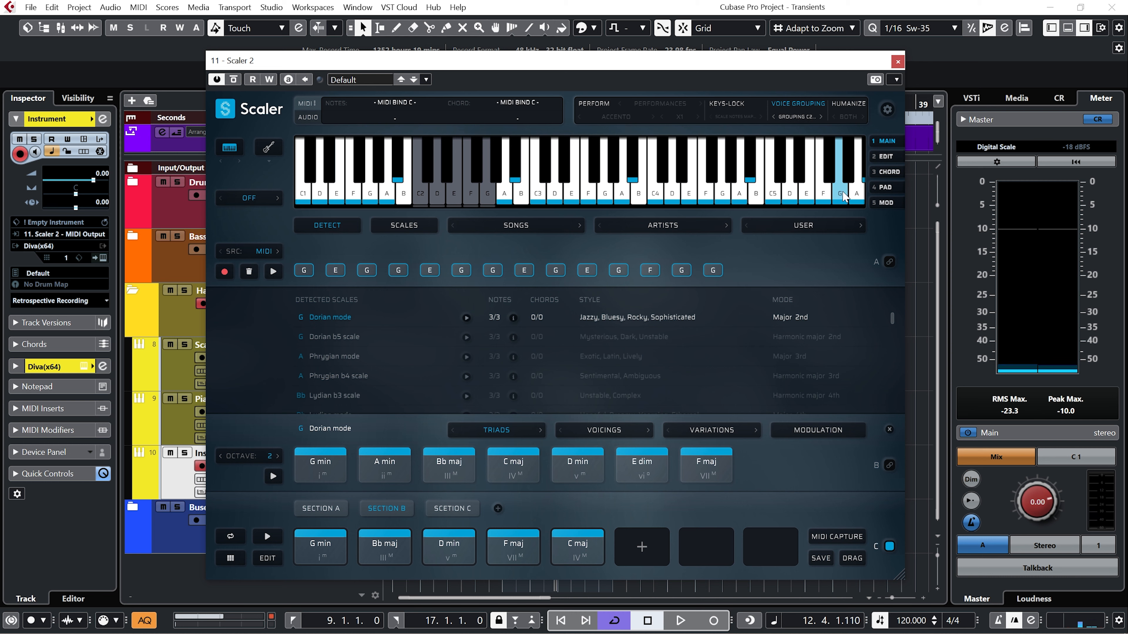
{"action": "key", "text": "space"}
{"action": "left_click", "coordinate": [798, 117]}
{"action": "left_click", "coordinate": [821, 203]}
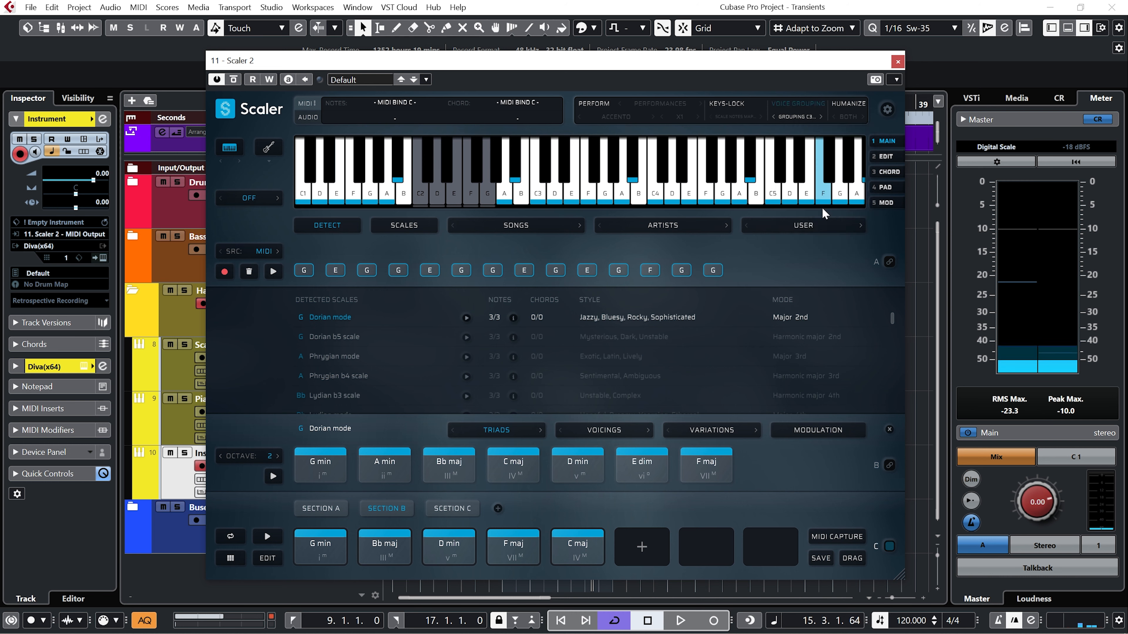
Try Open Voicing and Open Voicing +1 Oct on Section B, and return Voice Grouping to Dynamic.
{"action": "left_click", "coordinate": [798, 117]}
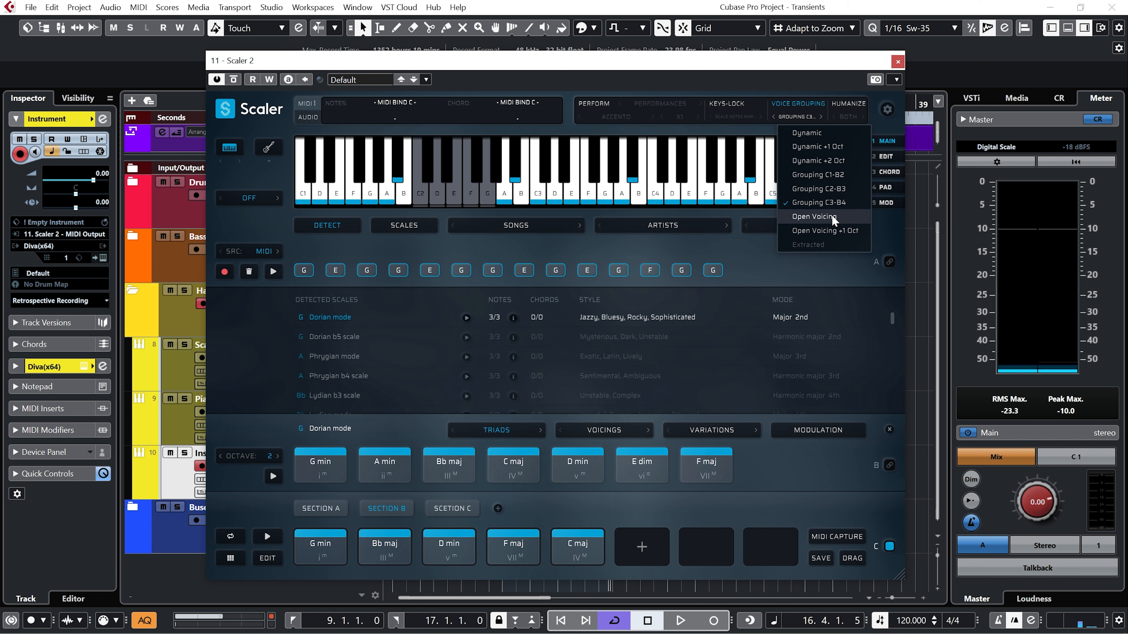
{"action": "left_click", "coordinate": [832, 216]}
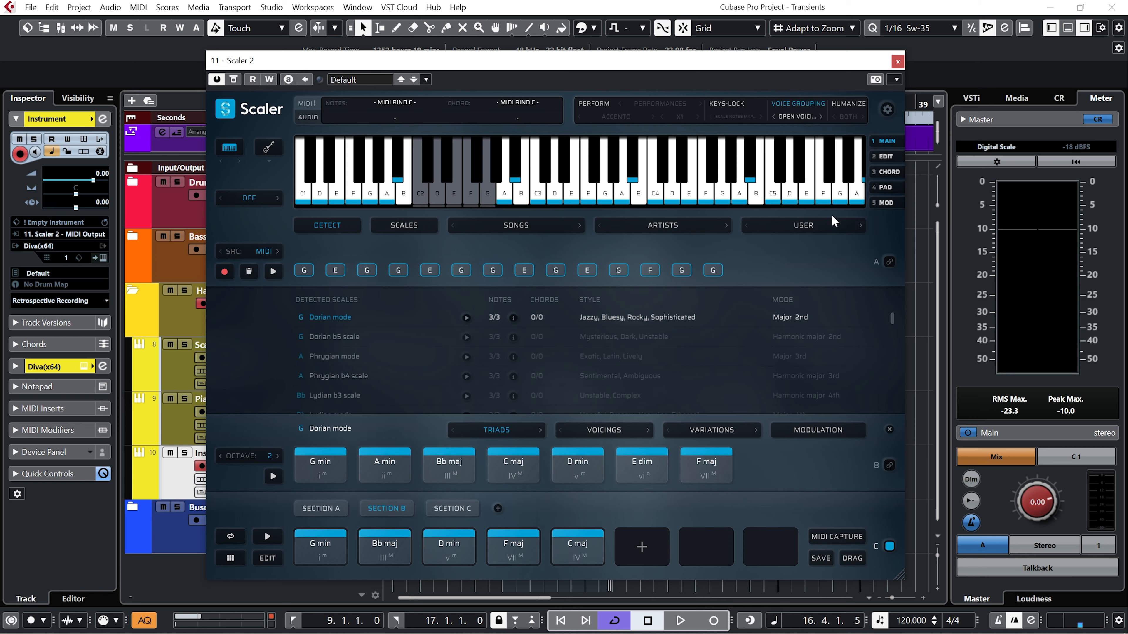
{"action": "key", "text": "space"}
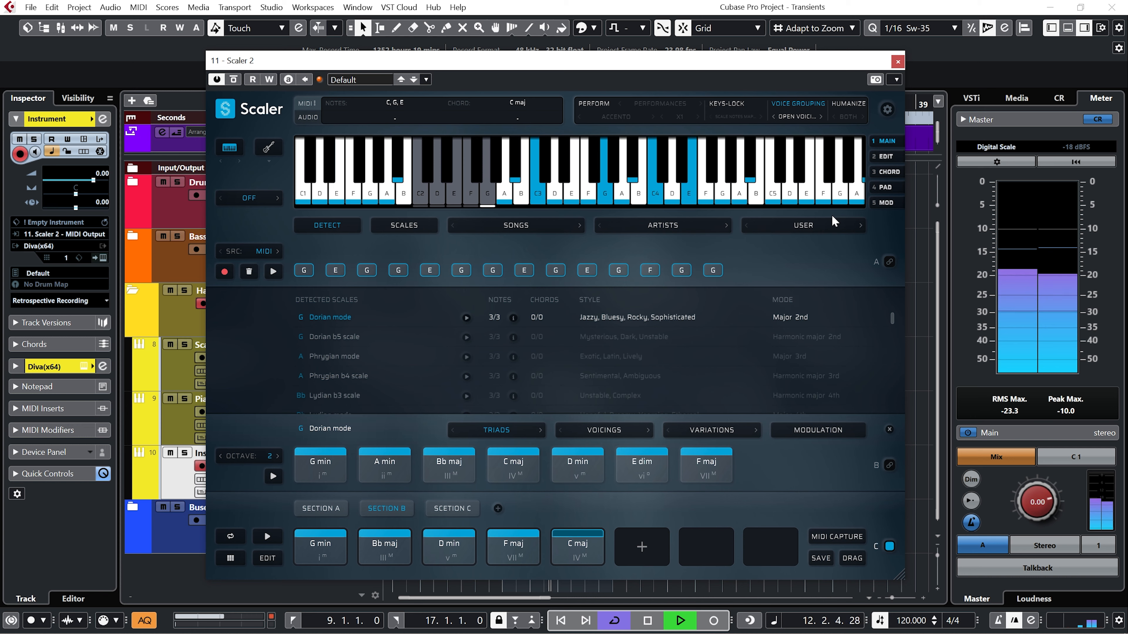
{"action": "key", "text": "space"}
{"action": "left_click", "coordinate": [798, 117]}
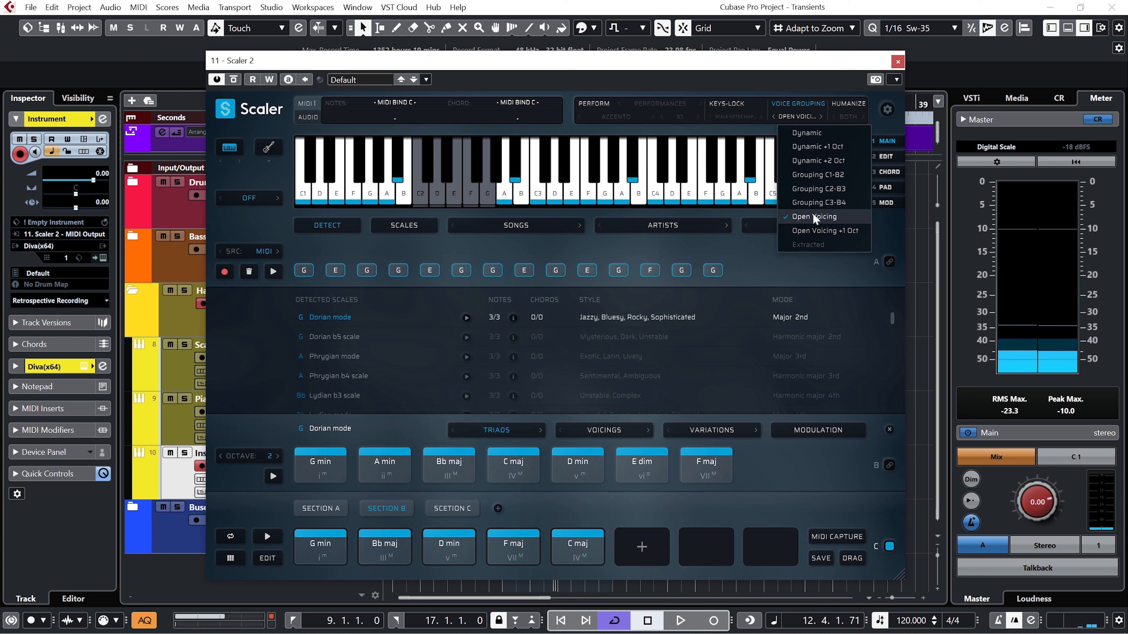
{"action": "left_click", "coordinate": [816, 232]}
{"action": "left_click", "coordinate": [796, 117]}
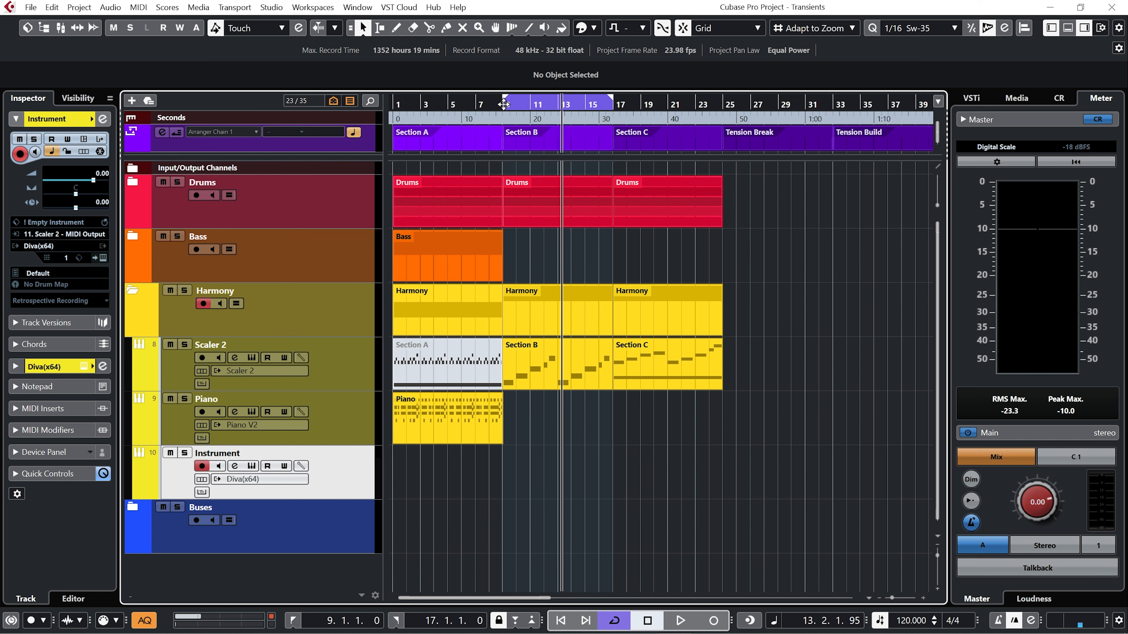
Name the Diva track Diva Chords and record Section B's Scaler 2 output onto it from bar 9.
{"action": "left_click", "coordinate": [503, 104]}
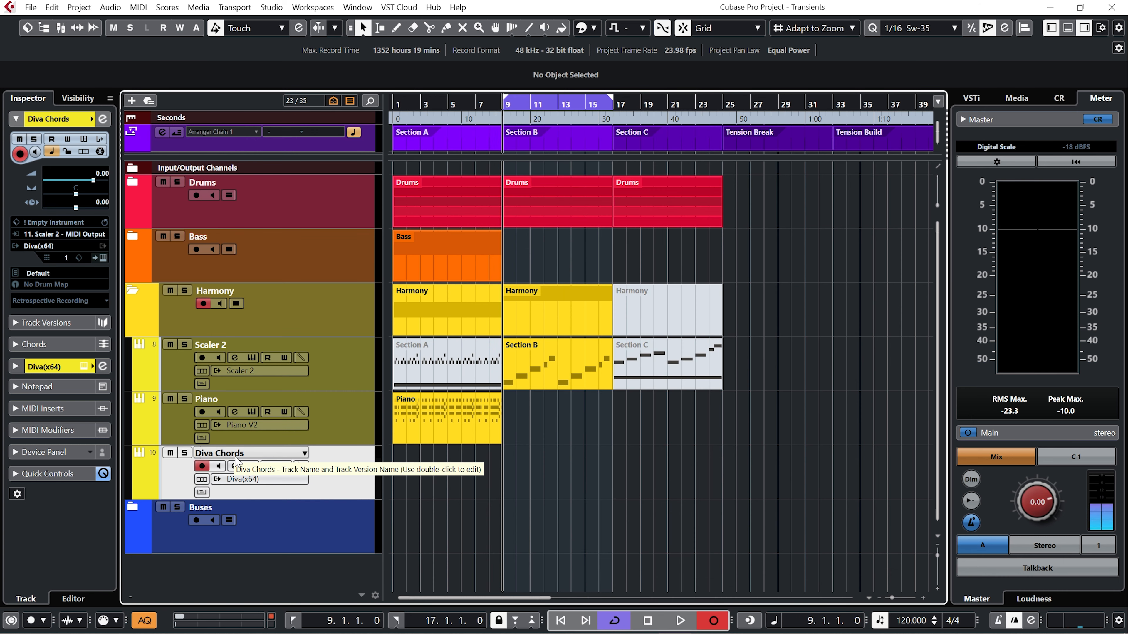
{"action": "key", "text": "space"}
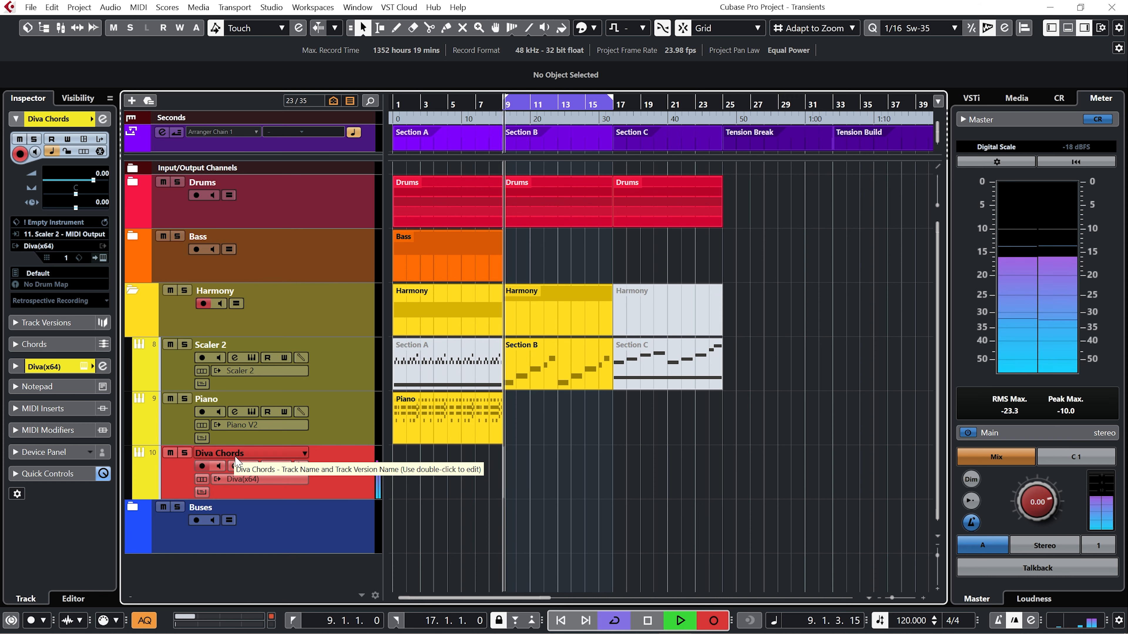
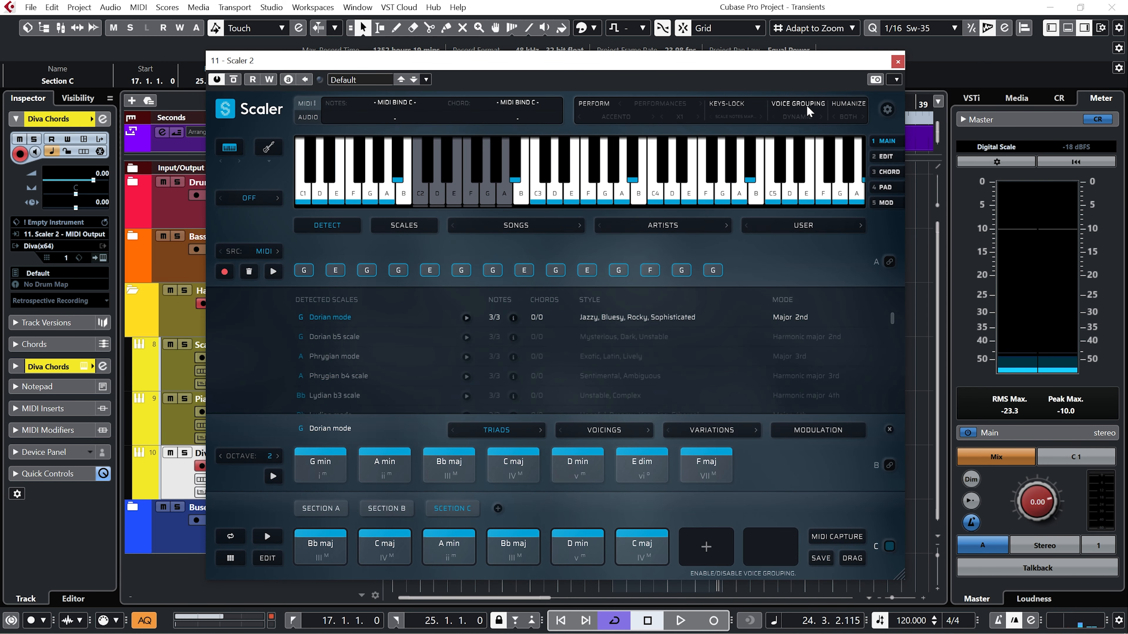
Set the Dorian mode chord shape to 7ths and play Section C's existing chord pattern.
{"action": "left_click", "coordinate": [509, 430]}
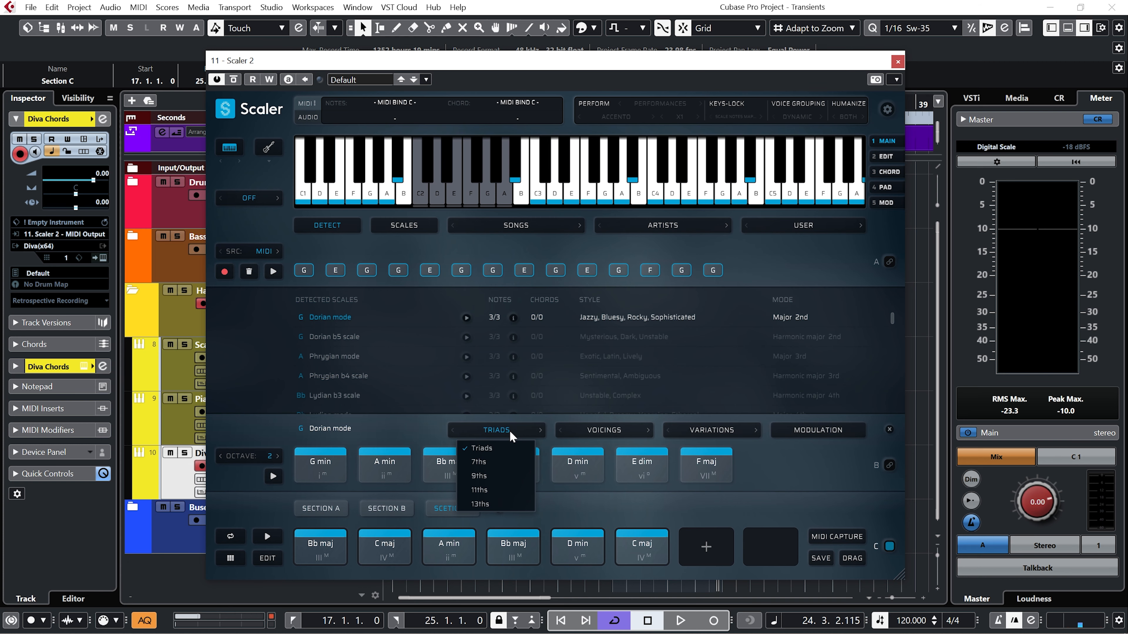
{"action": "left_click", "coordinate": [496, 462]}
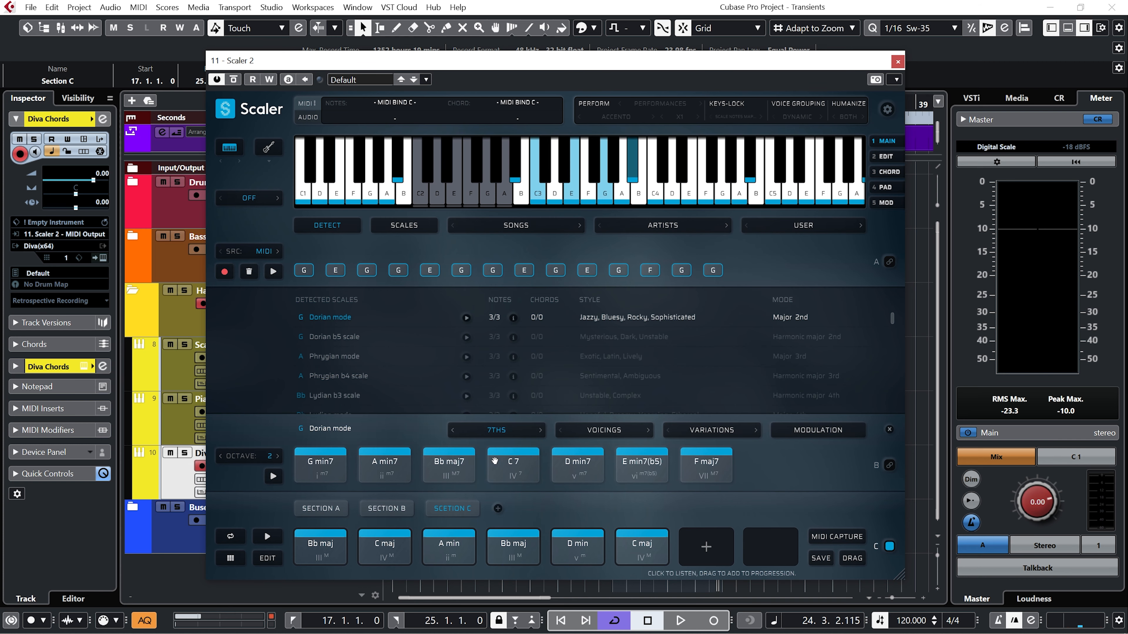
{"action": "left_click_drag", "start_coordinate": [609, 67], "coordinate": [612, 65]}
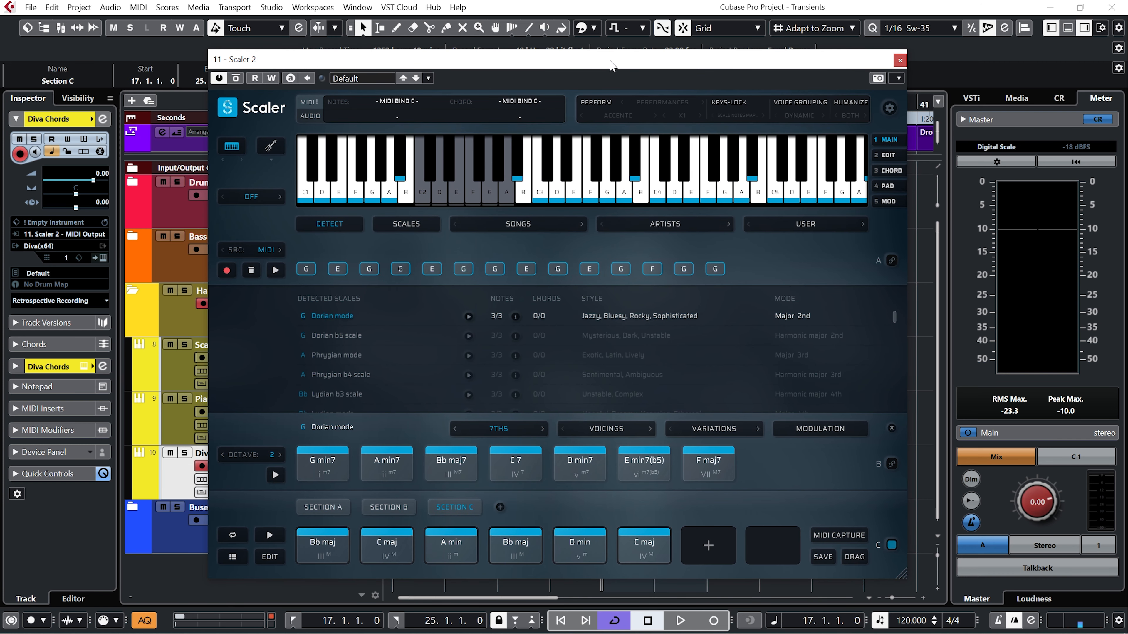
{"action": "key", "text": "space"}
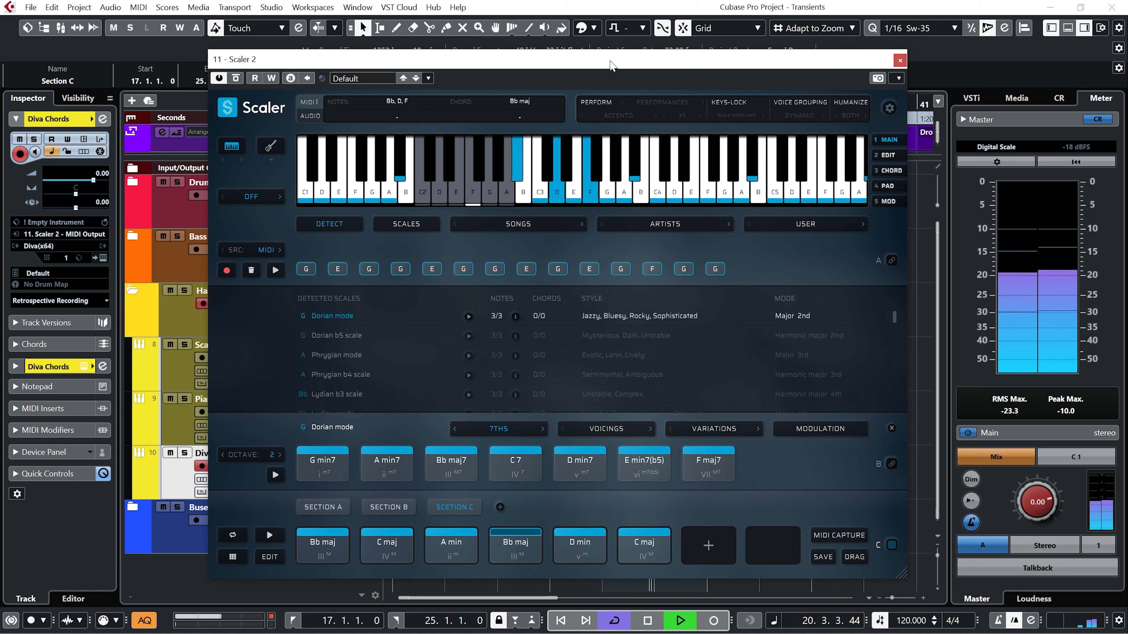
{"action": "key", "text": "space"}
Replace Section C's six chords with Bb maj7, C 7, A min7, Bb maj7, D min7 and C 7, and play the section.
{"action": "left_click_drag", "start_coordinate": [478, 446], "coordinate": [321, 542]}
{"action": "left_click_drag", "start_coordinate": [515, 464], "coordinate": [385, 540]}
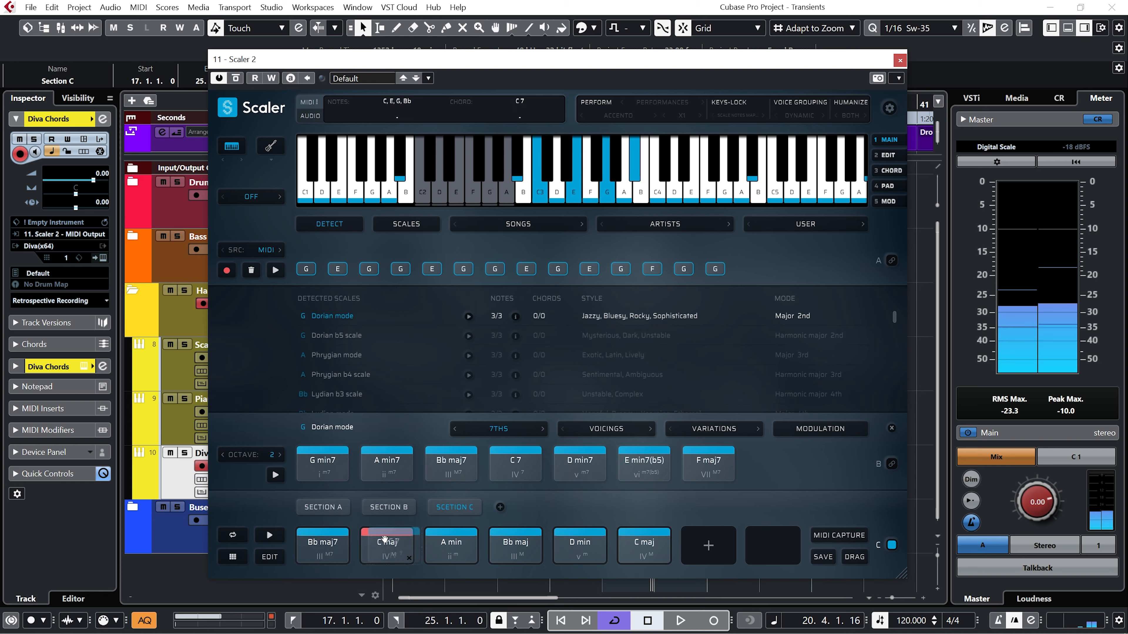
{"action": "left_click_drag", "start_coordinate": [387, 464], "coordinate": [446, 539]}
{"action": "left_click_drag", "start_coordinate": [449, 465], "coordinate": [515, 543]}
{"action": "left_click_drag", "start_coordinate": [580, 464], "coordinate": [573, 538]}
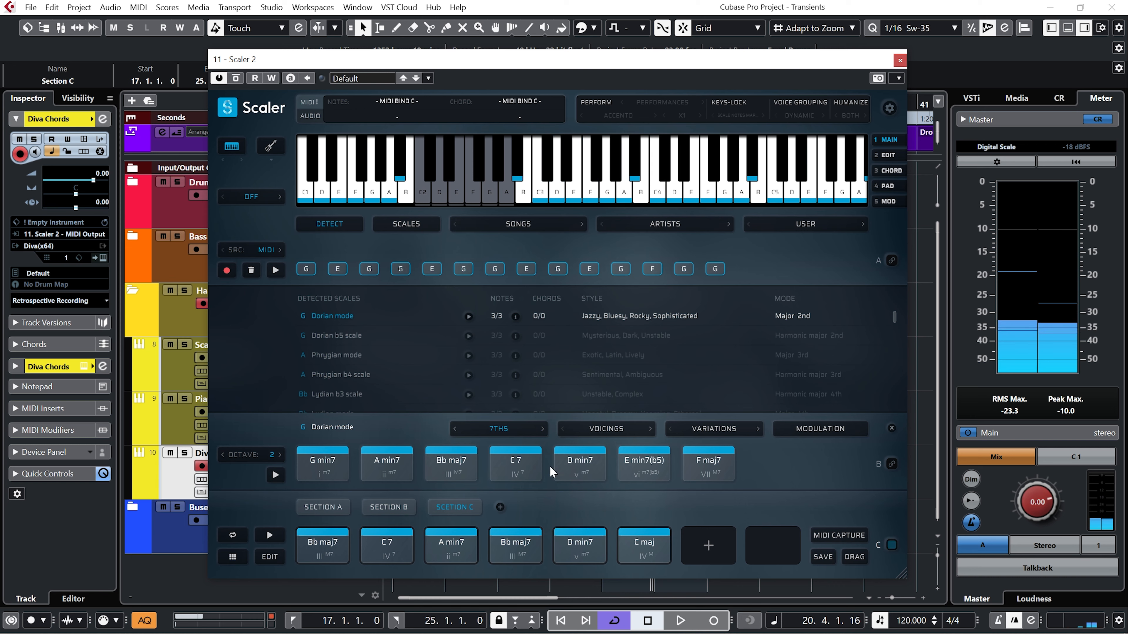
{"action": "left_click_drag", "start_coordinate": [515, 465], "coordinate": [638, 540]}
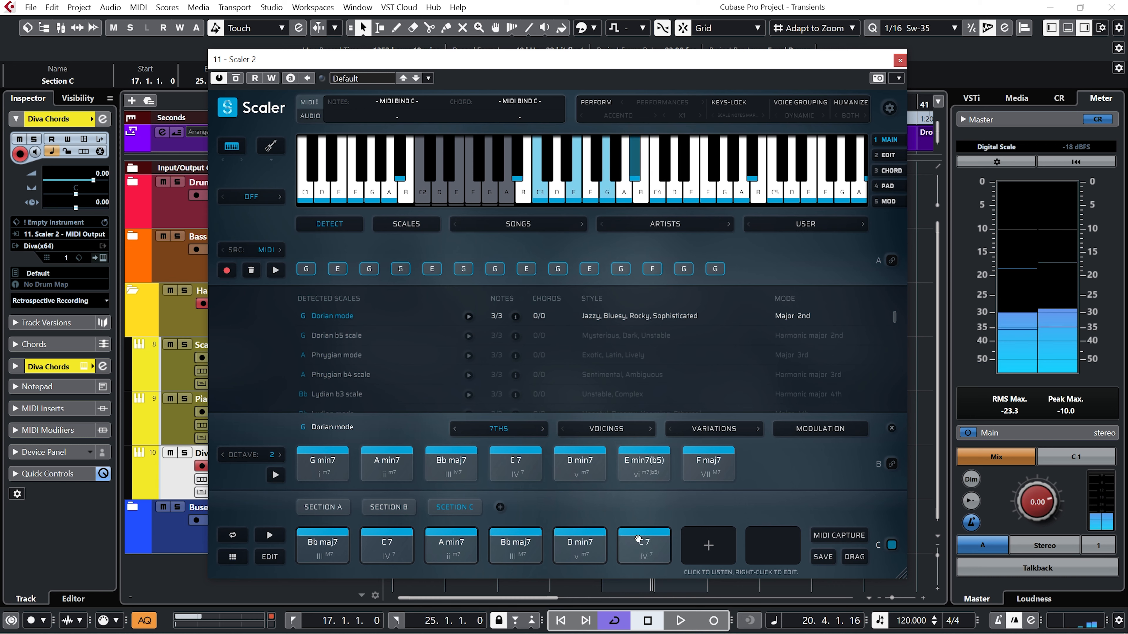
{"action": "key", "text": "space"}
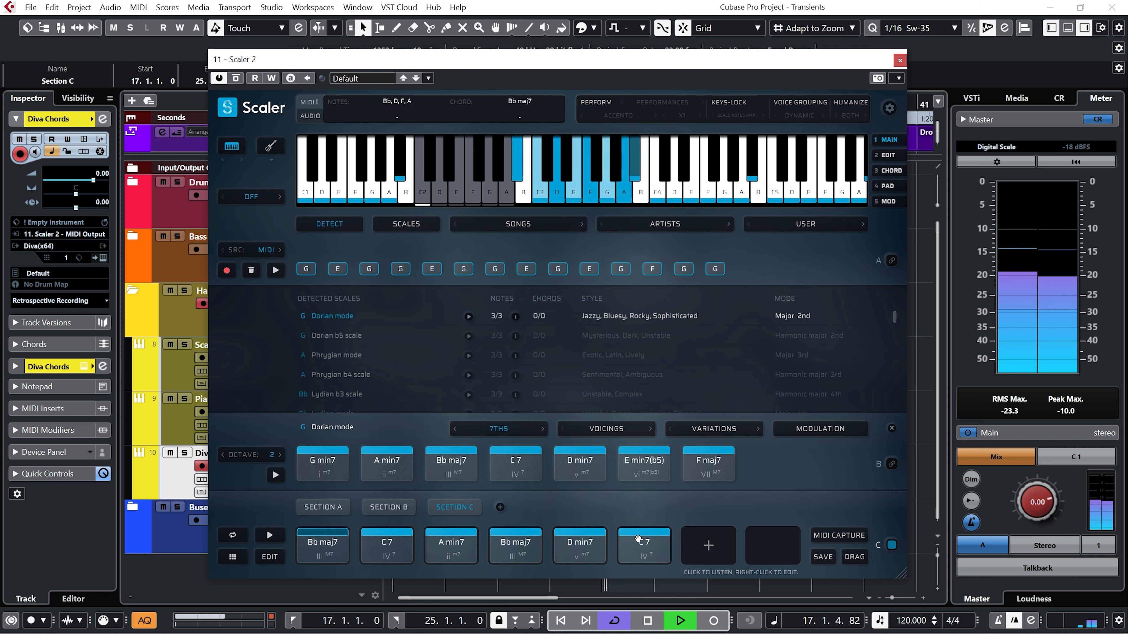
{"action": "key", "text": "space"}
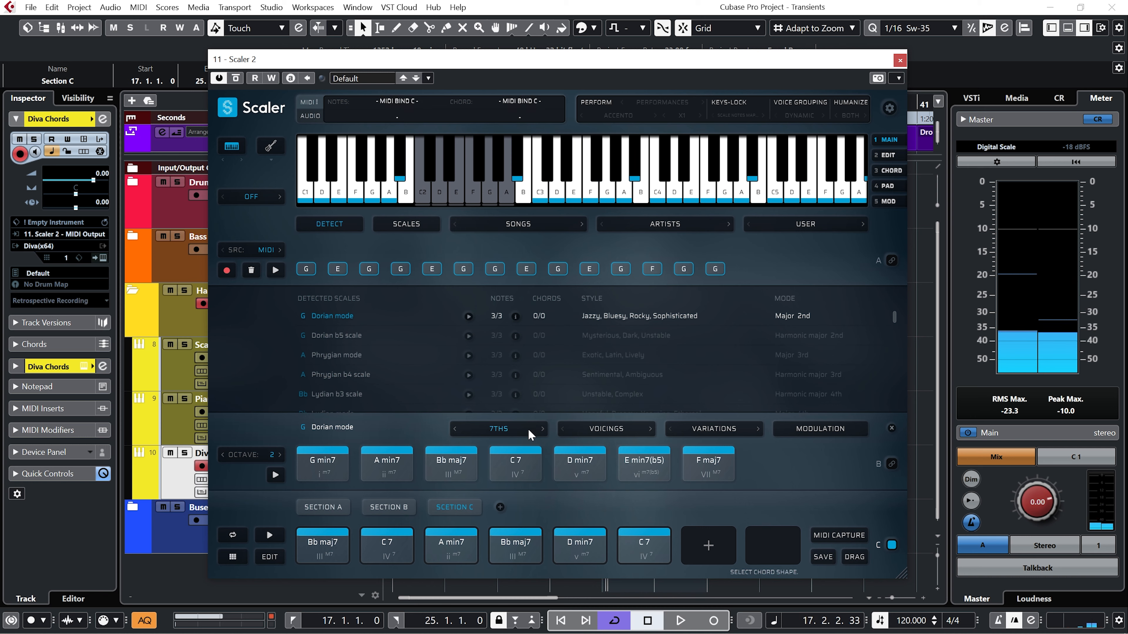
Audition the Bb chord with Voicing 2, Voicing 3 and the 6ths and 7ths voicing.
{"action": "left_click", "coordinate": [621, 429]}
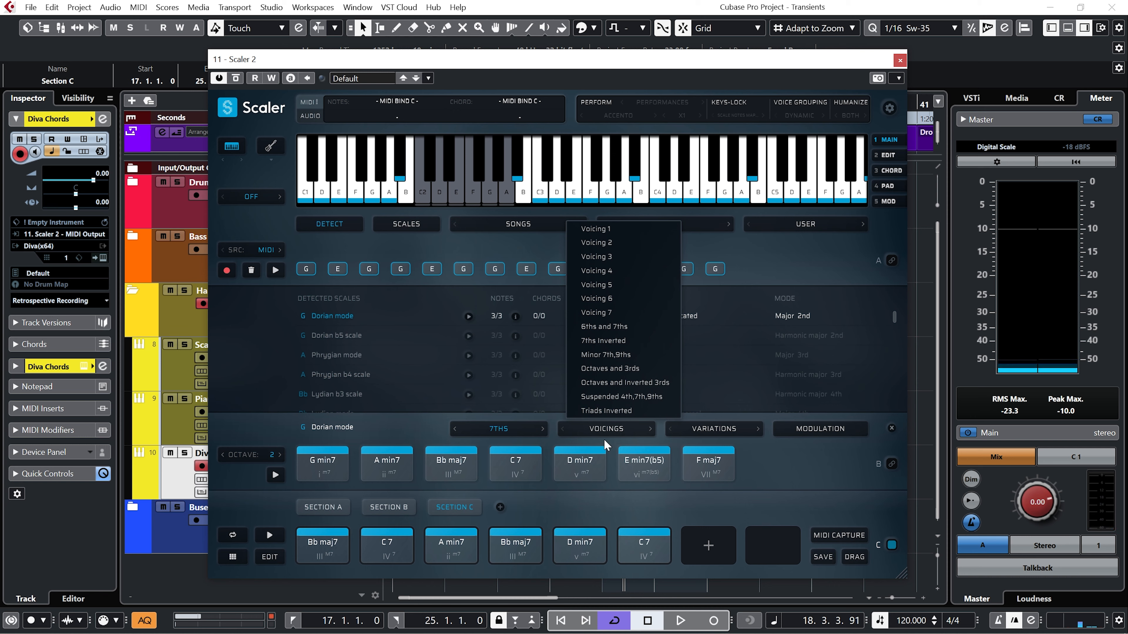
{"action": "left_click", "coordinate": [460, 468]}
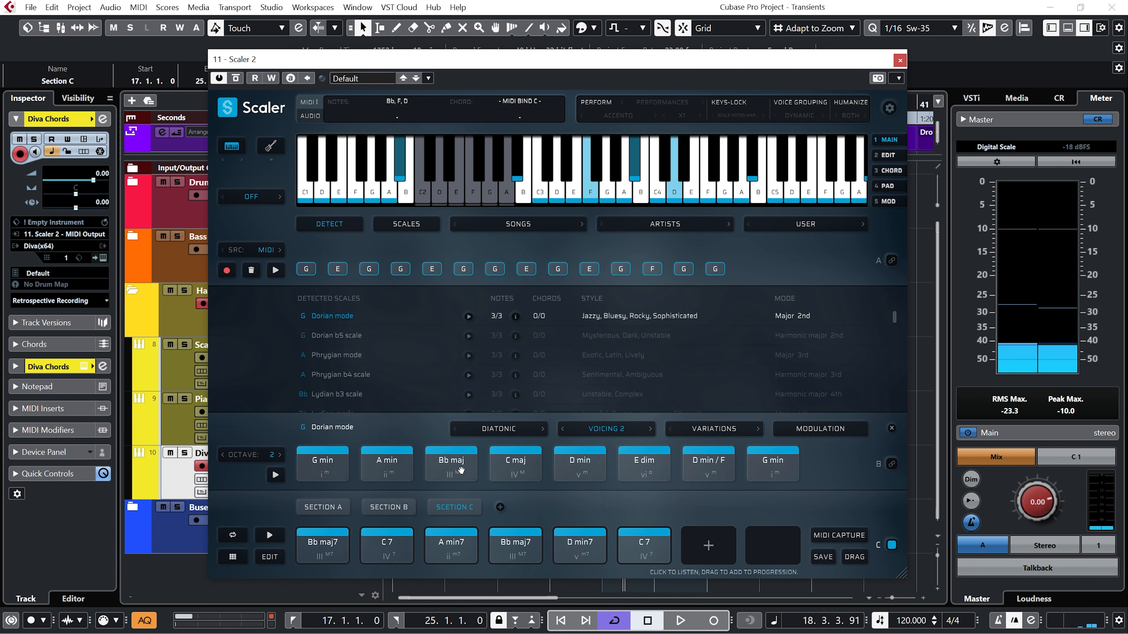
{"action": "left_click", "coordinate": [647, 430]}
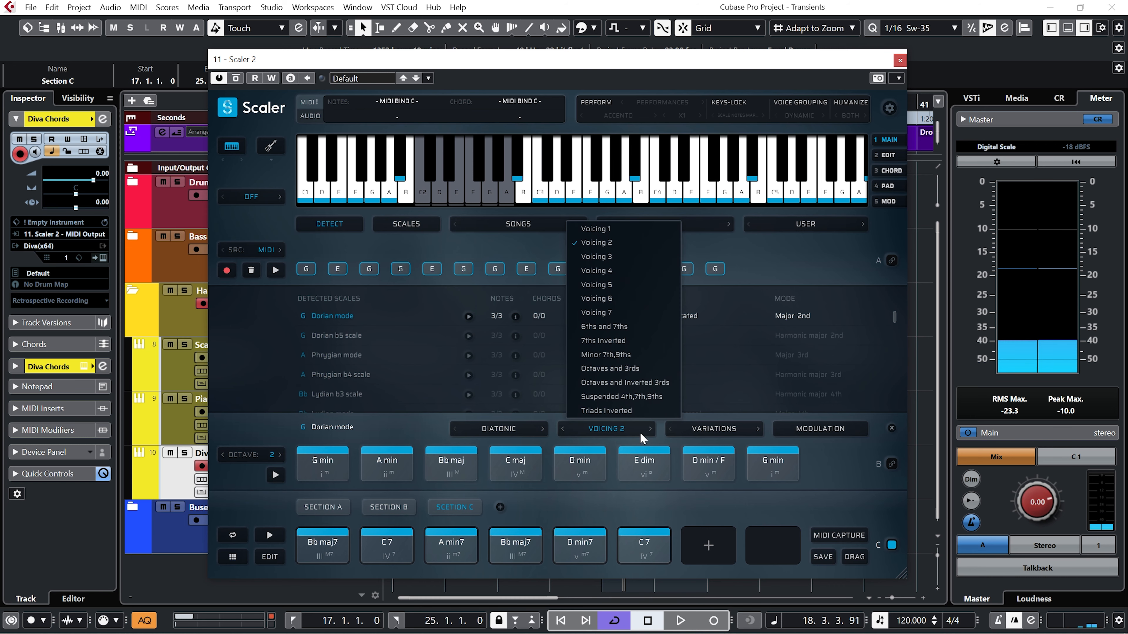
{"action": "left_click", "coordinate": [650, 429]}
{"action": "left_click", "coordinate": [444, 466]}
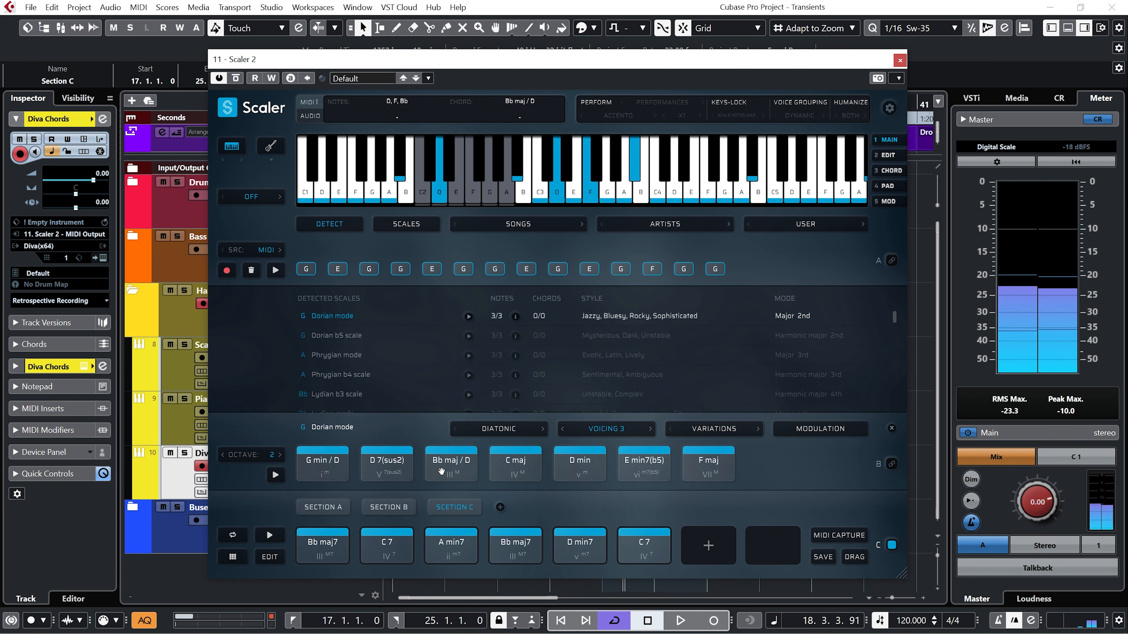
{"action": "left_click", "coordinate": [649, 430]}
{"action": "left_click", "coordinate": [650, 430]}
{"action": "left_click", "coordinate": [451, 467]}
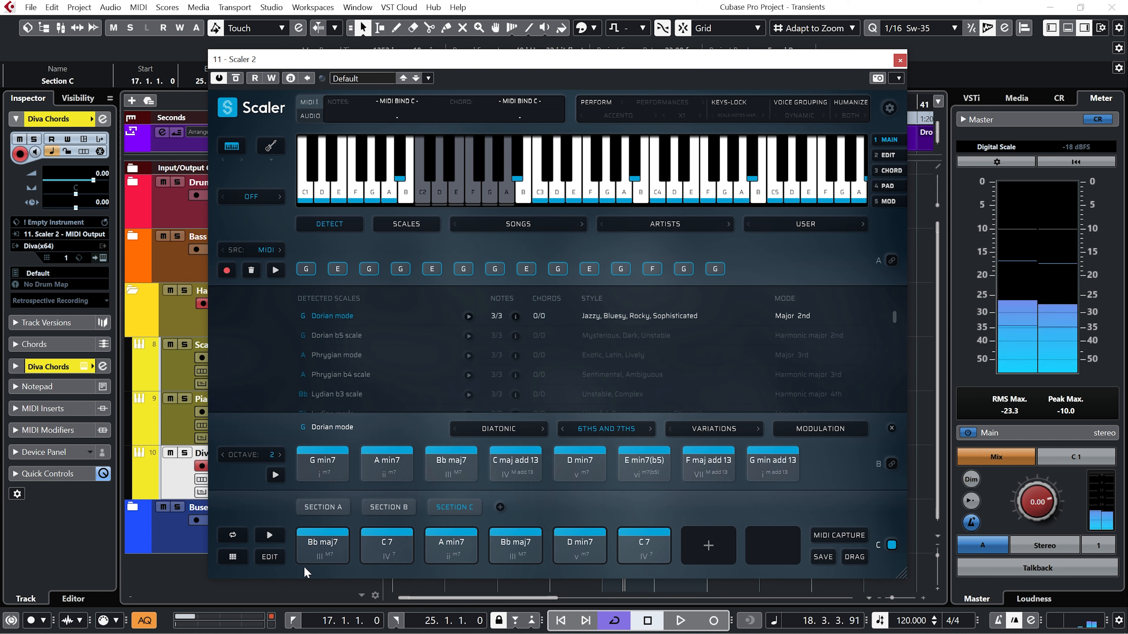
Audition the C maj add 13 chord and put it in place of Section C's second chord.
{"action": "left_click", "coordinate": [515, 466]}
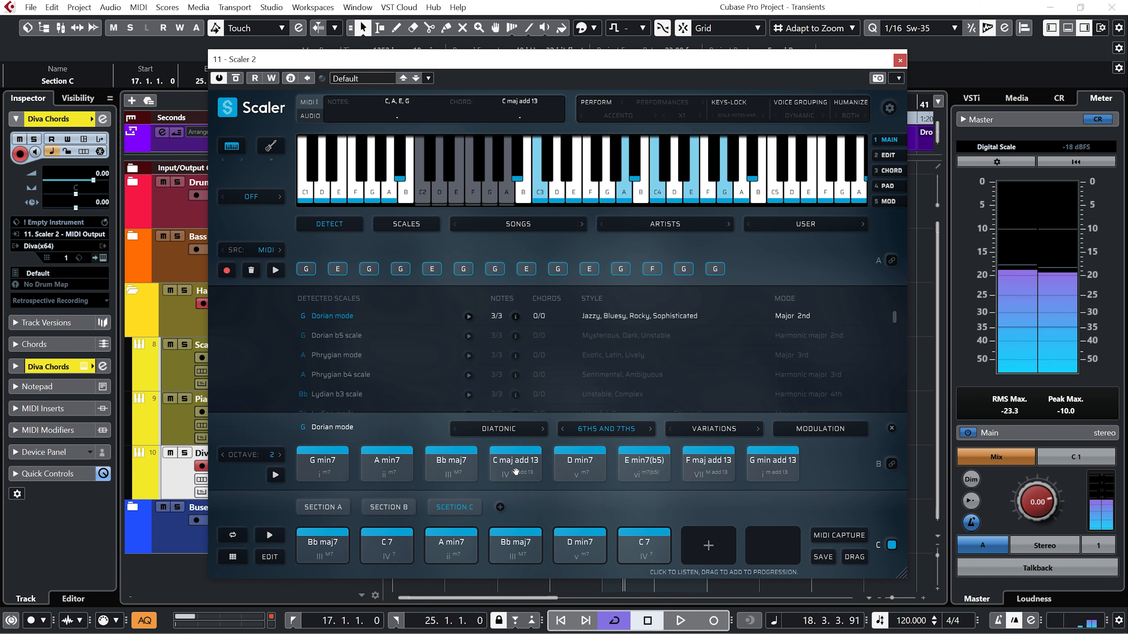
{"action": "left_click", "coordinate": [318, 545]}
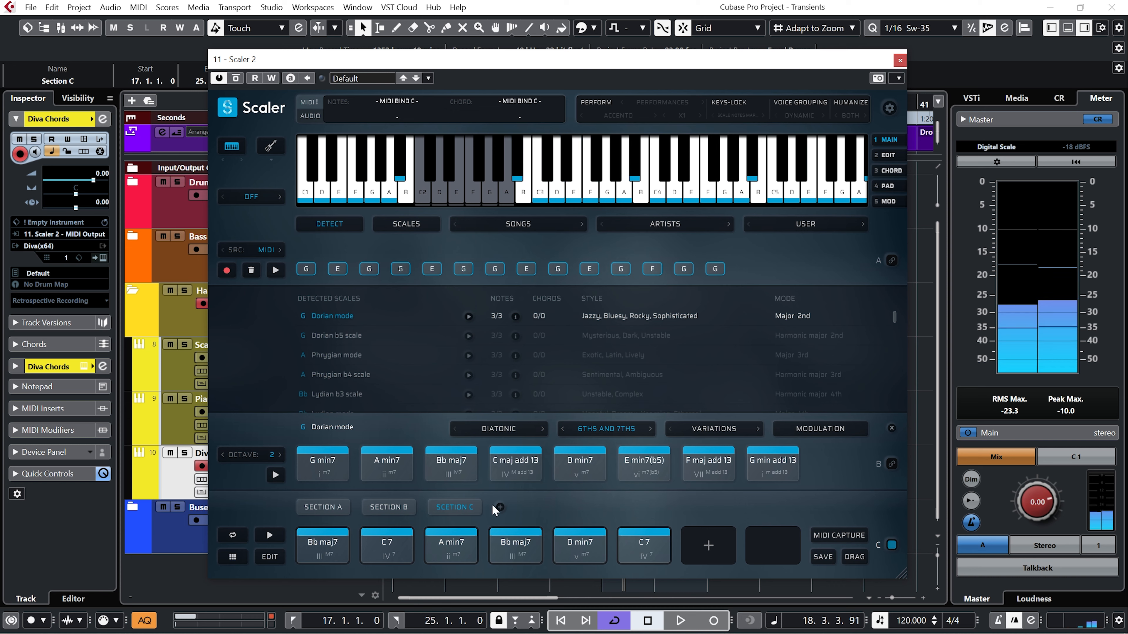
{"action": "left_click_drag", "start_coordinate": [515, 462], "coordinate": [383, 543]}
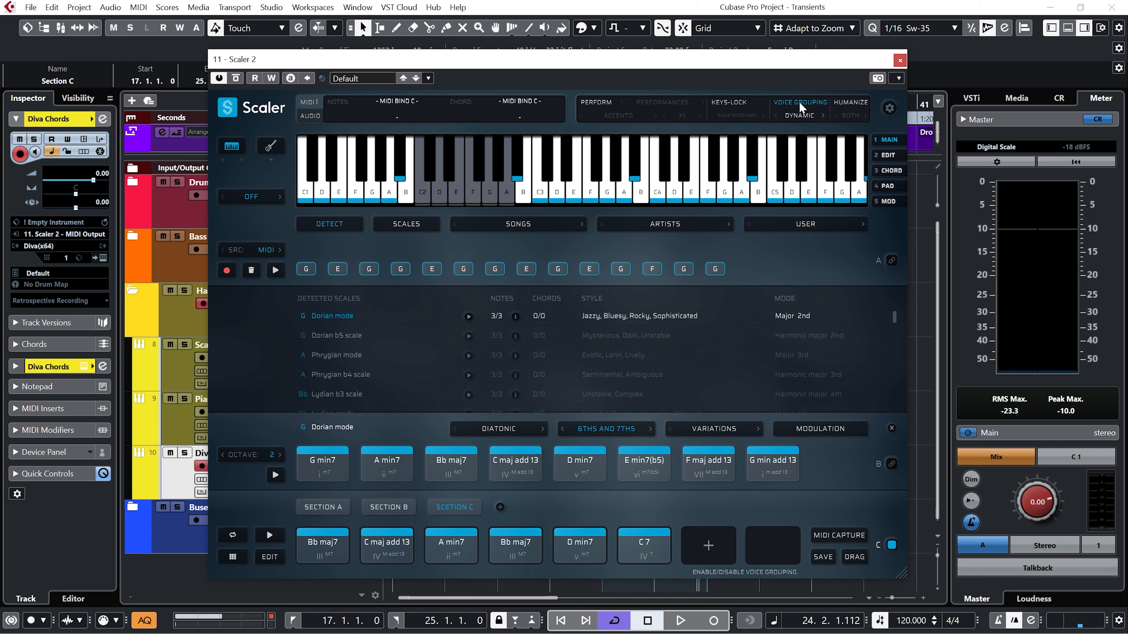
Enable Dynamic voice grouping and play Section C.
{"action": "key", "text": "space"}
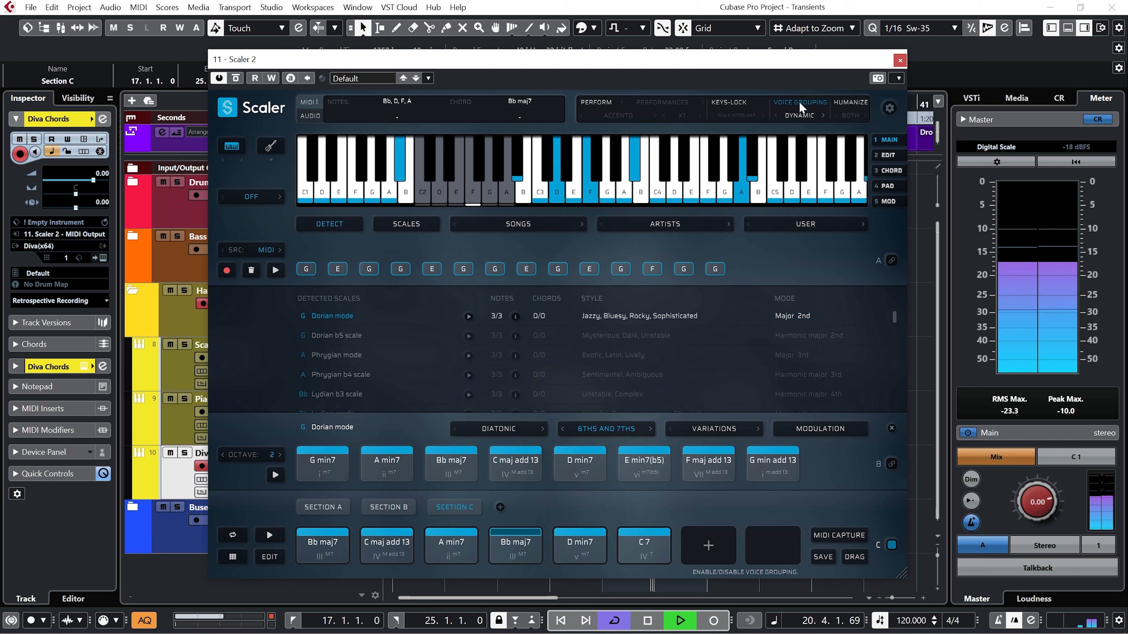
{"action": "left_click", "coordinate": [799, 103]}
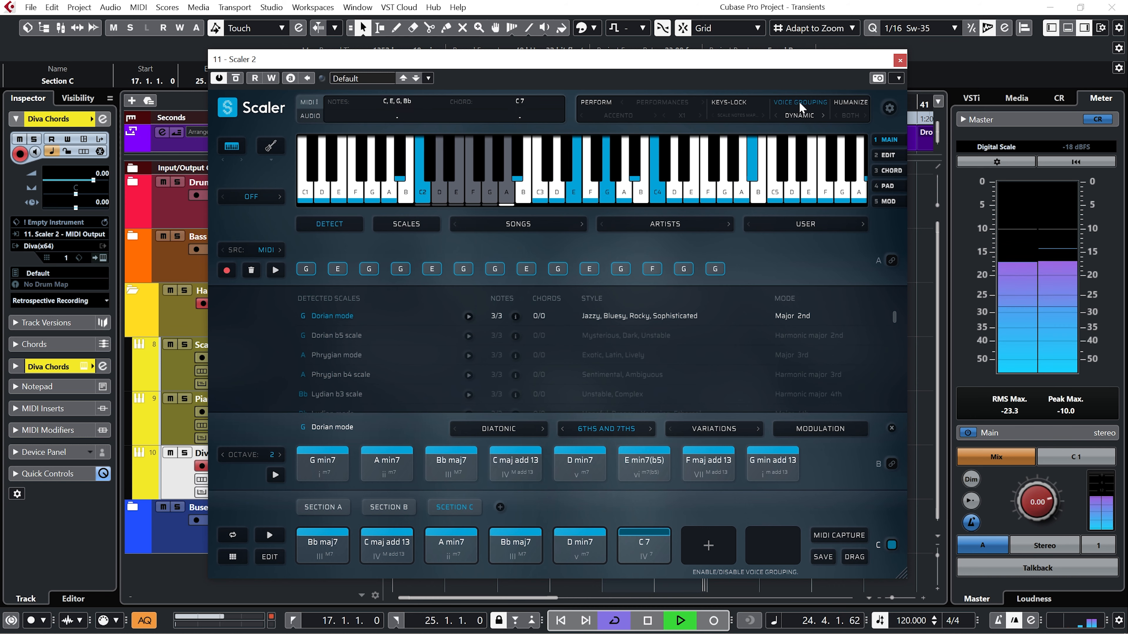
{"action": "key", "text": "space"}
Replace Section C's fifth chord with D min9 from the Minor 7th,9ths voicing and play the section.
{"action": "left_click", "coordinate": [649, 429]}
{"action": "left_click", "coordinate": [579, 463]}
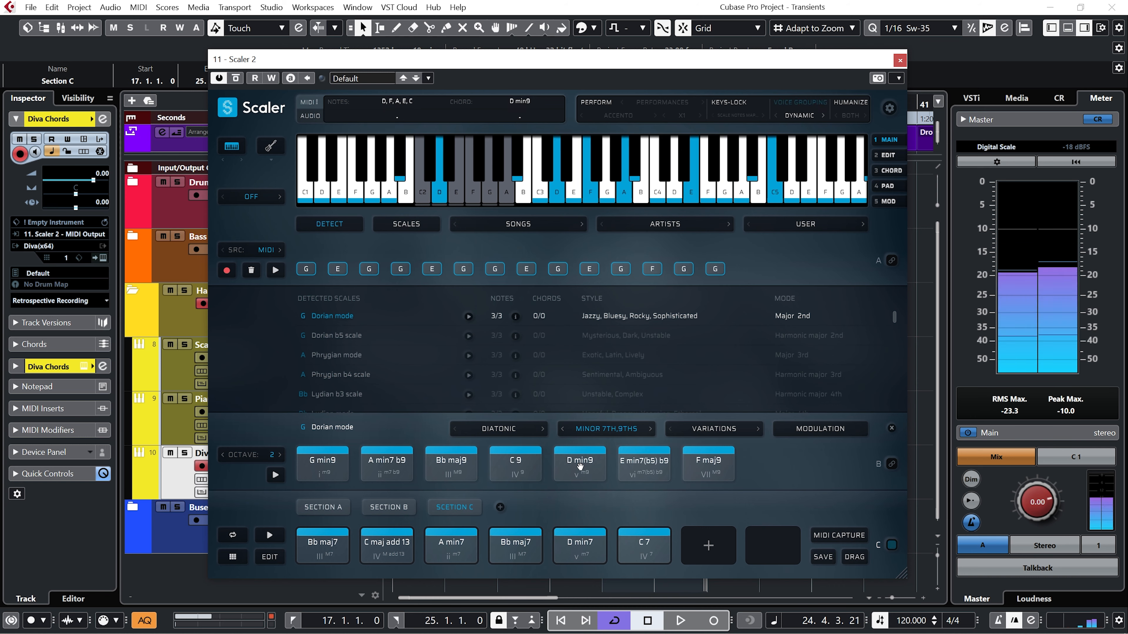
{"action": "left_click_drag", "start_coordinate": [579, 466], "coordinate": [569, 545]}
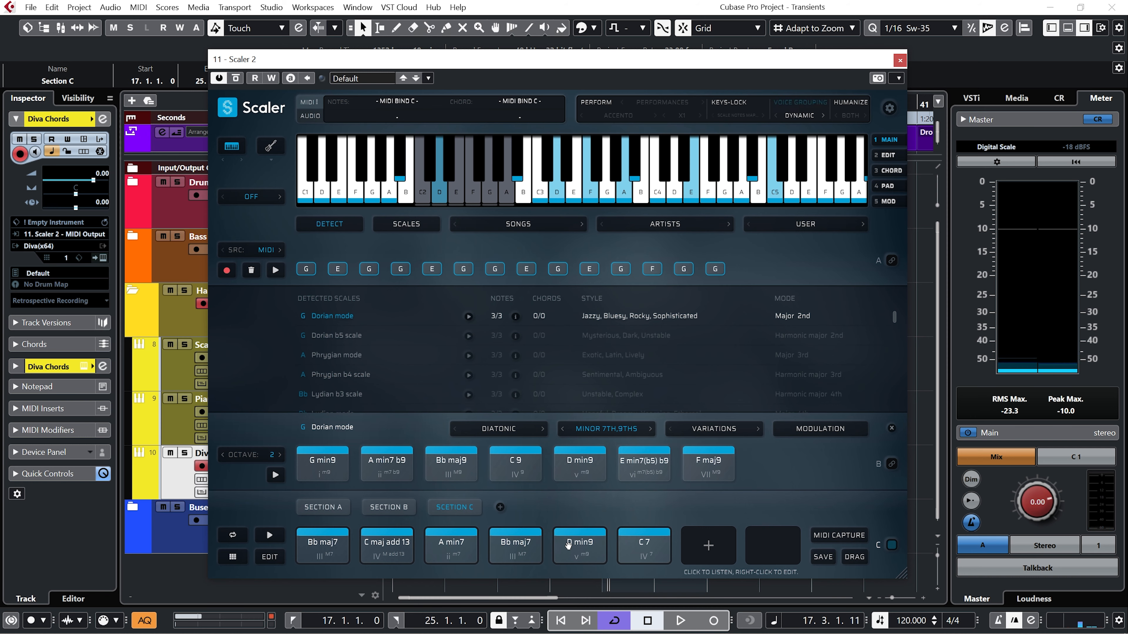
{"action": "key", "text": "space"}
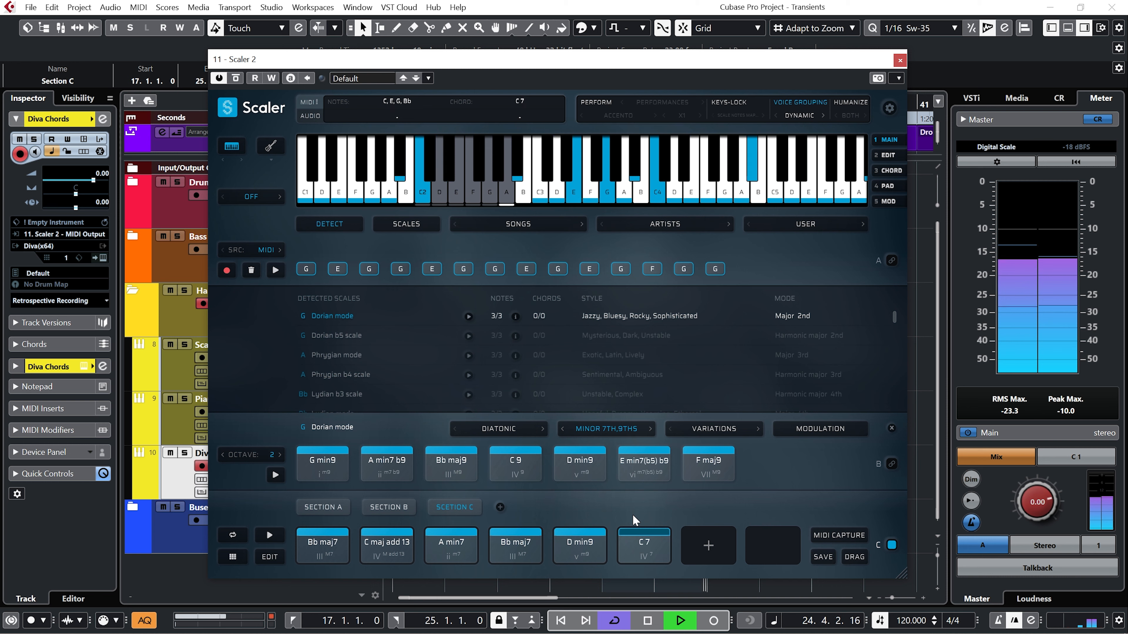
{"action": "key", "text": "space"}
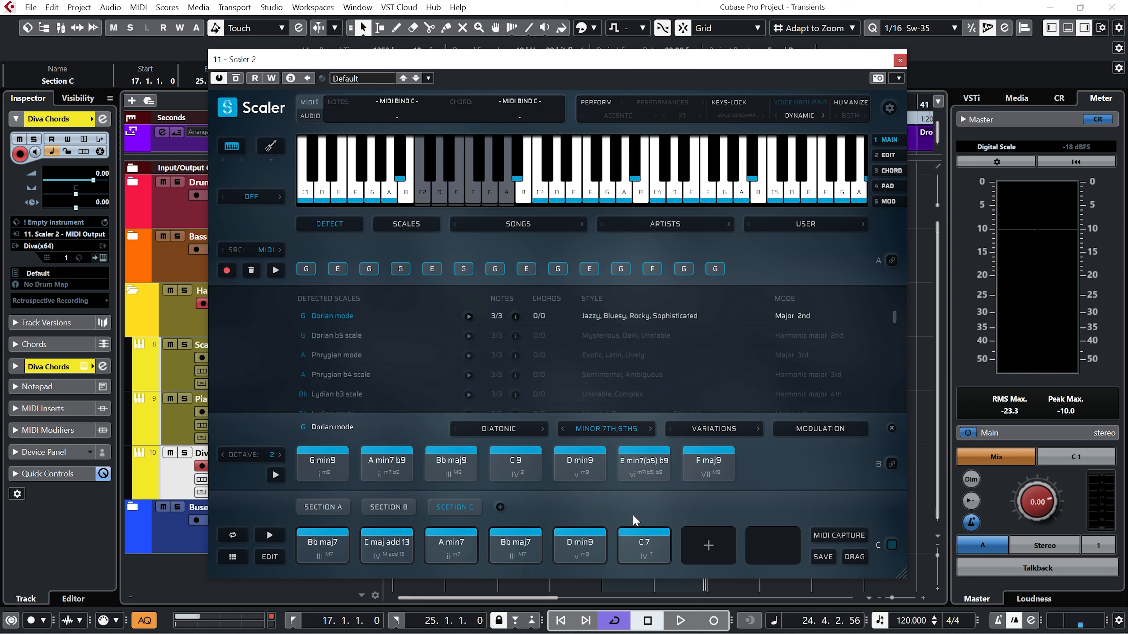
Load the Triads (I-ii-iii-IV-V) chord set from the Playful common progressions.
{"action": "left_click", "coordinate": [529, 226]}
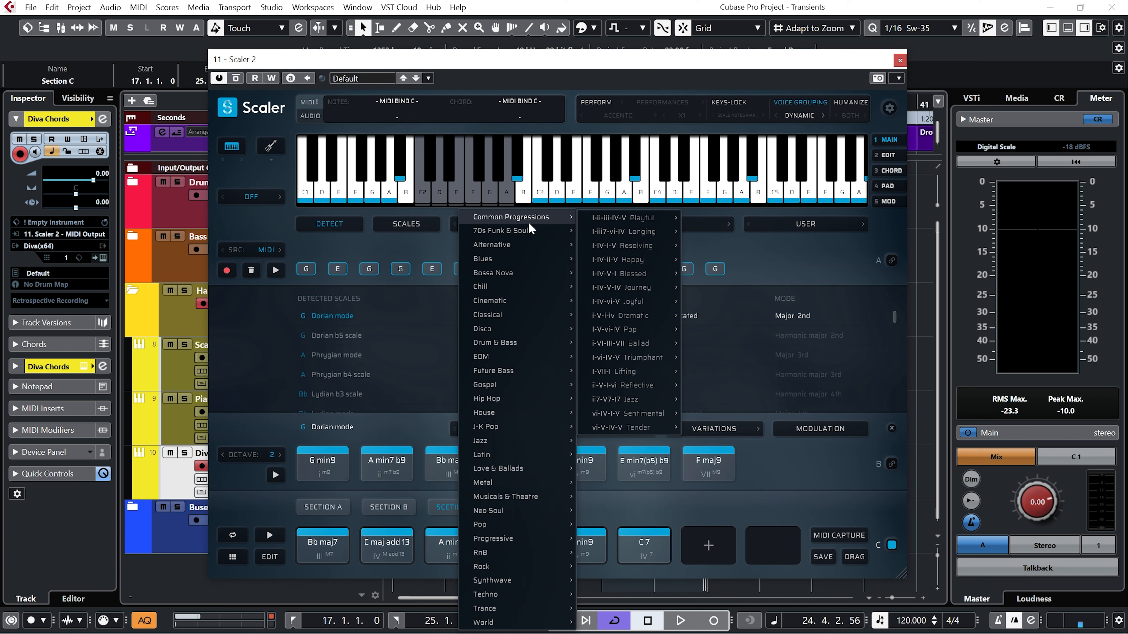
{"action": "mouse_move", "coordinate": [618, 218]}
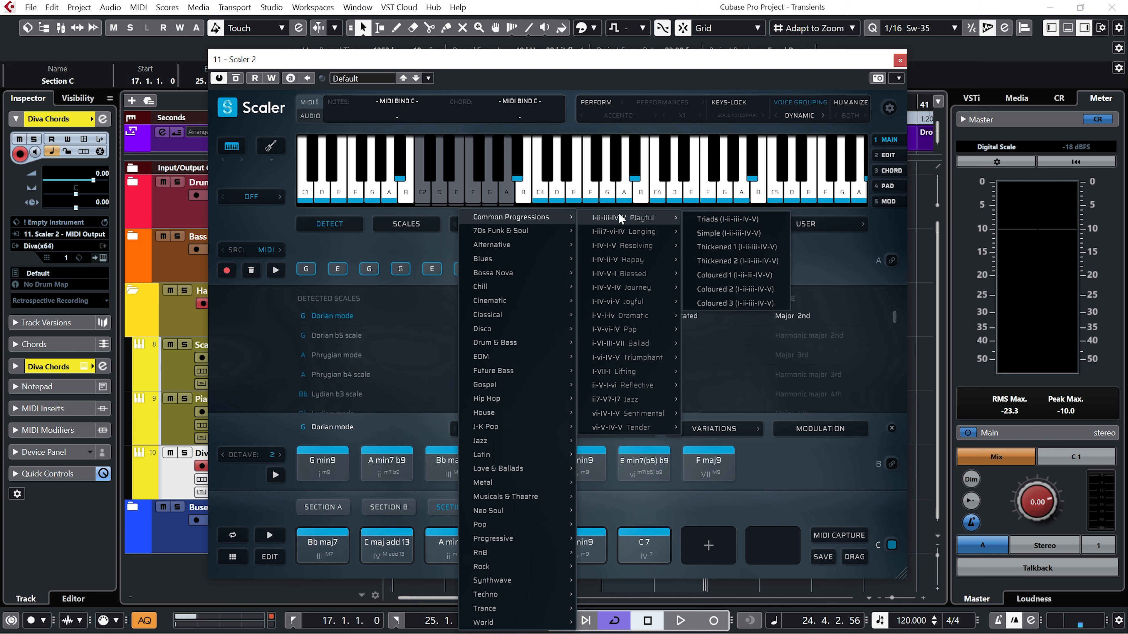
{"action": "left_click", "coordinate": [727, 219]}
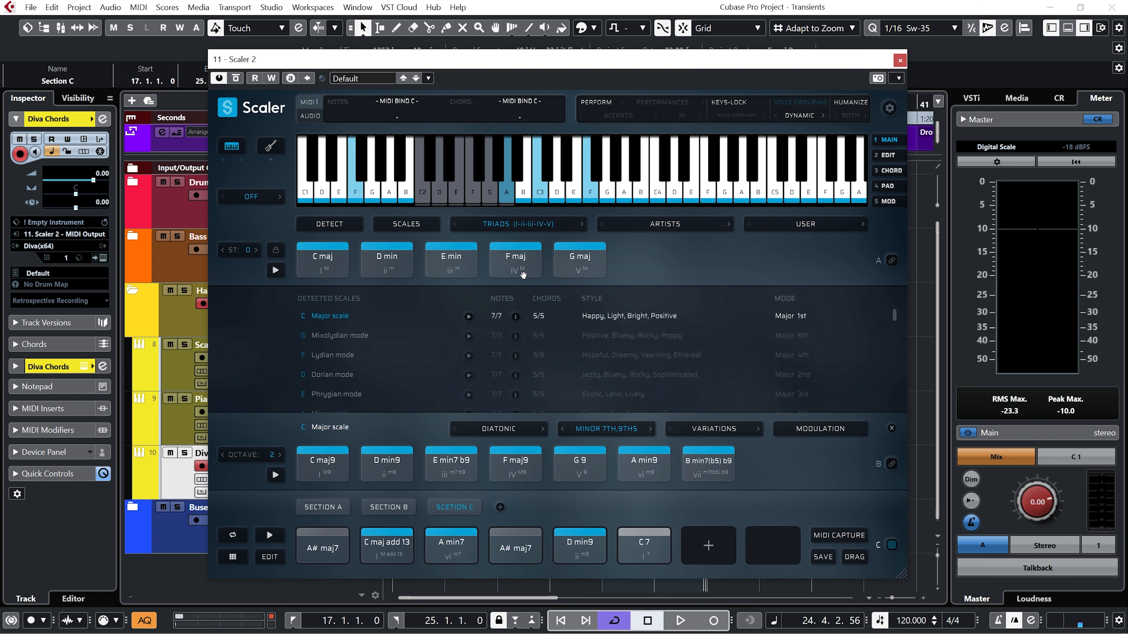
Force the song chord sets into the G Dorian mode scale.
{"action": "left_click", "coordinate": [276, 252]}
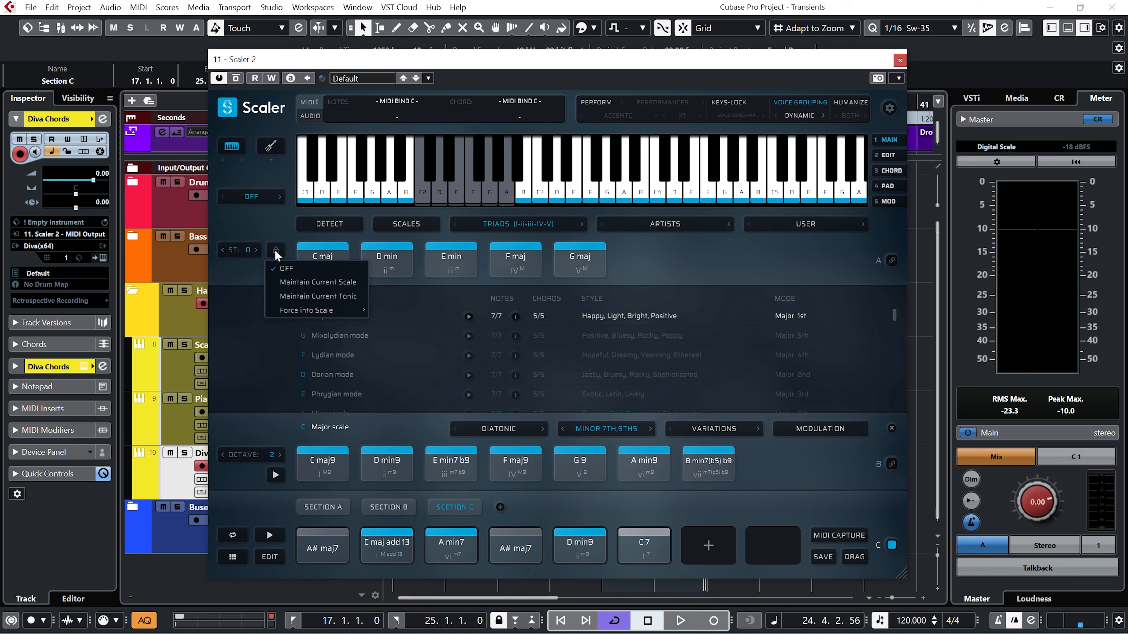
{"action": "mouse_move", "coordinate": [298, 313]}
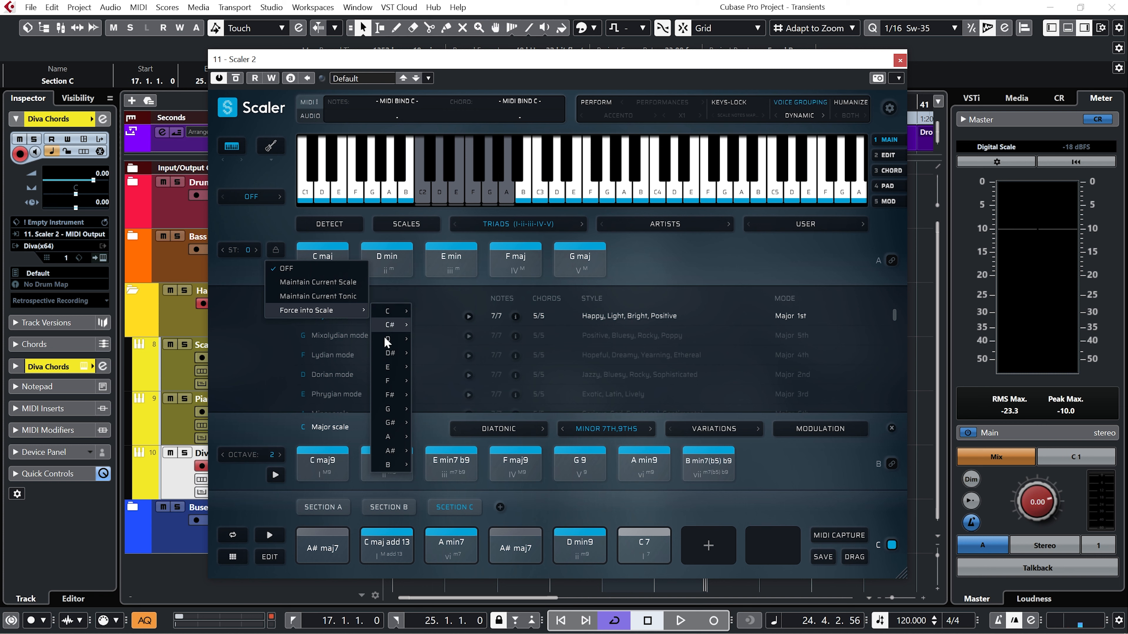
{"action": "mouse_move", "coordinate": [390, 409]}
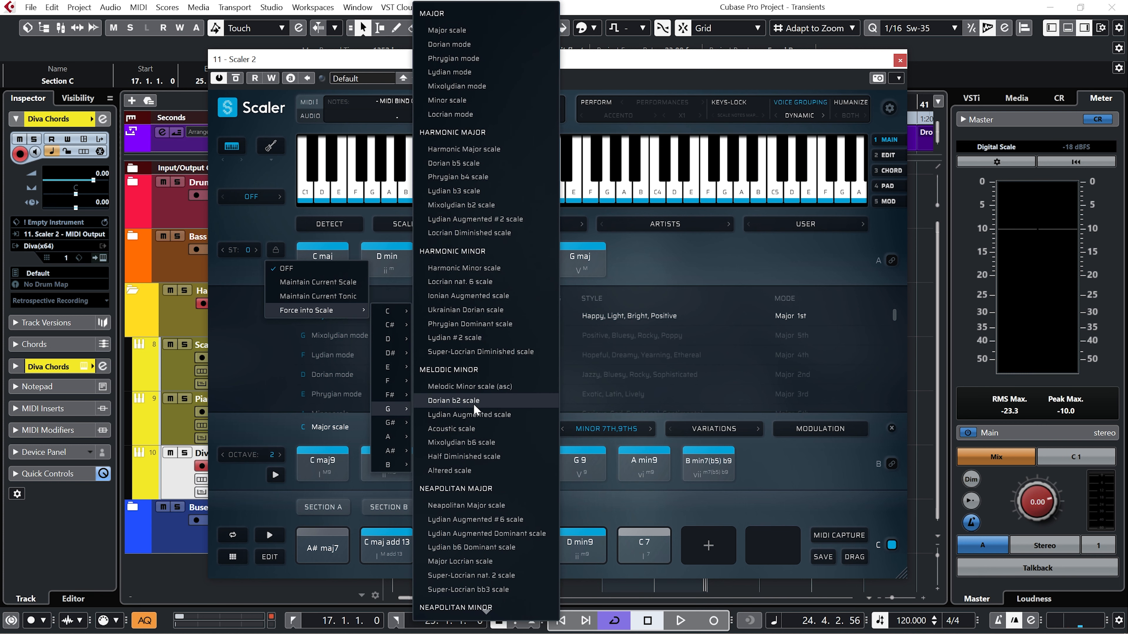
{"action": "left_click", "coordinate": [448, 44]}
Load the 70s Funk & Soul 1 and 2 chord sets and try C sus2 as Section C's sixth chord.
{"action": "left_click", "coordinate": [517, 224]}
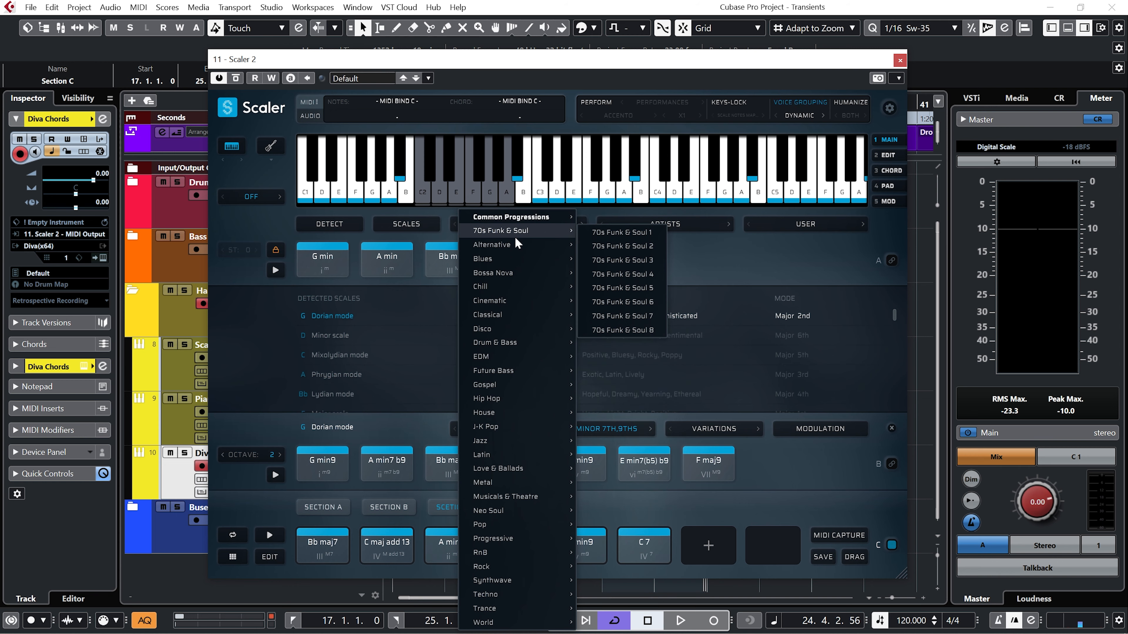
{"action": "left_click", "coordinate": [614, 233]}
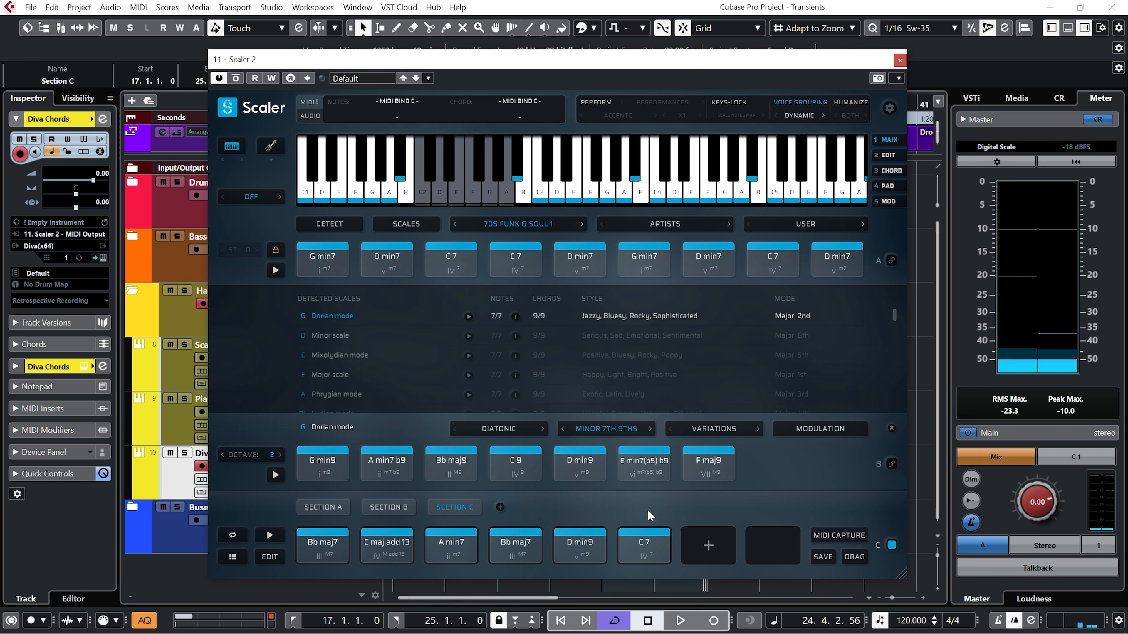
{"action": "left_click", "coordinate": [581, 225]}
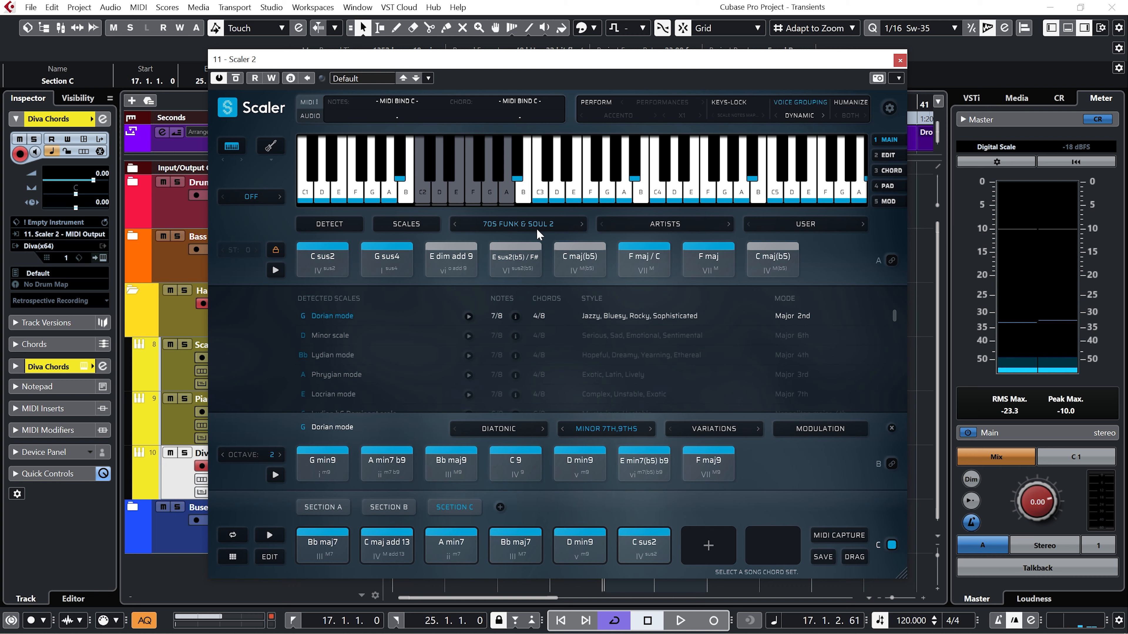
Load the 70s Funk & Soul 3 chord set and replace Section C's sixth chord with its C maj add 11.
{"action": "left_click", "coordinate": [542, 221]}
{"action": "mouse_move", "coordinate": [544, 230]}
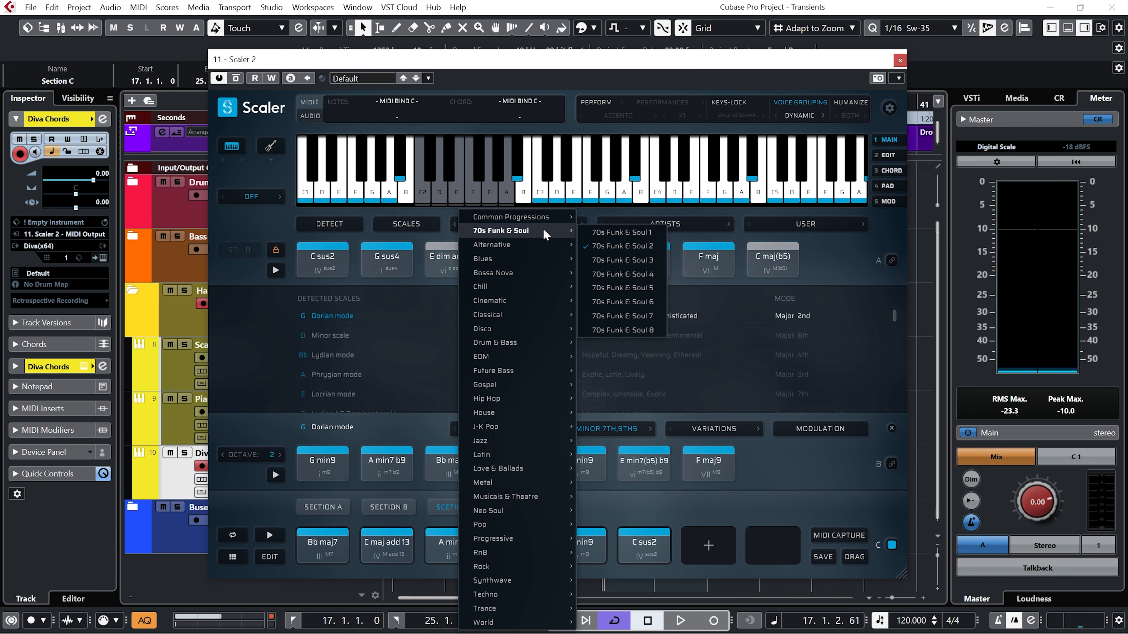
{"action": "left_click", "coordinate": [610, 258]}
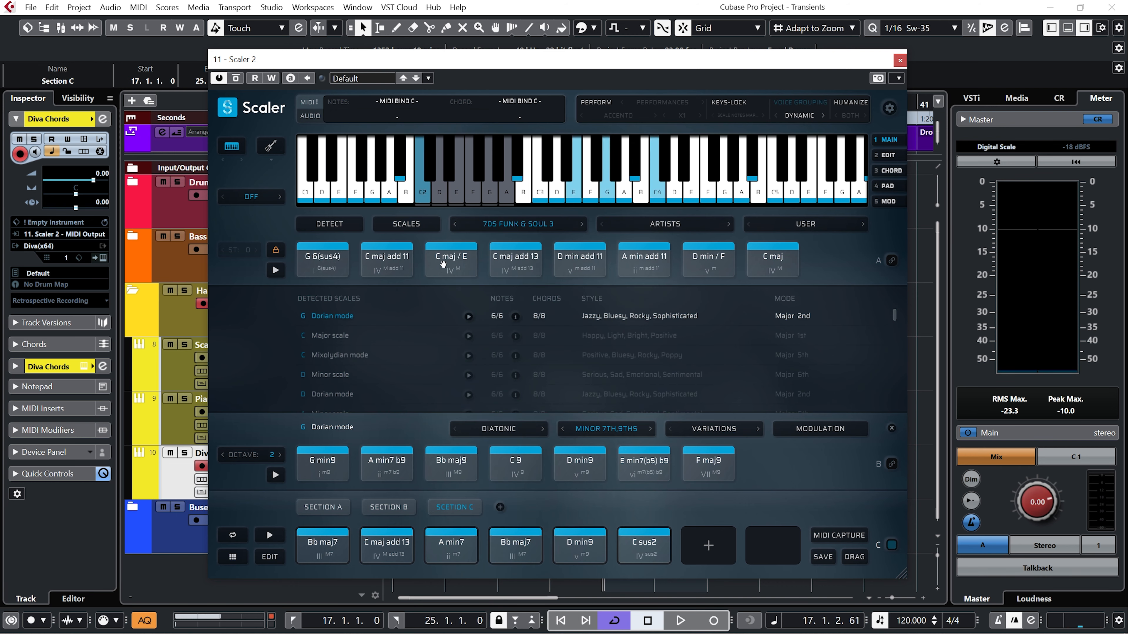
{"action": "left_click", "coordinate": [383, 263]}
{"action": "left_click_drag", "start_coordinate": [383, 267], "coordinate": [642, 543]}
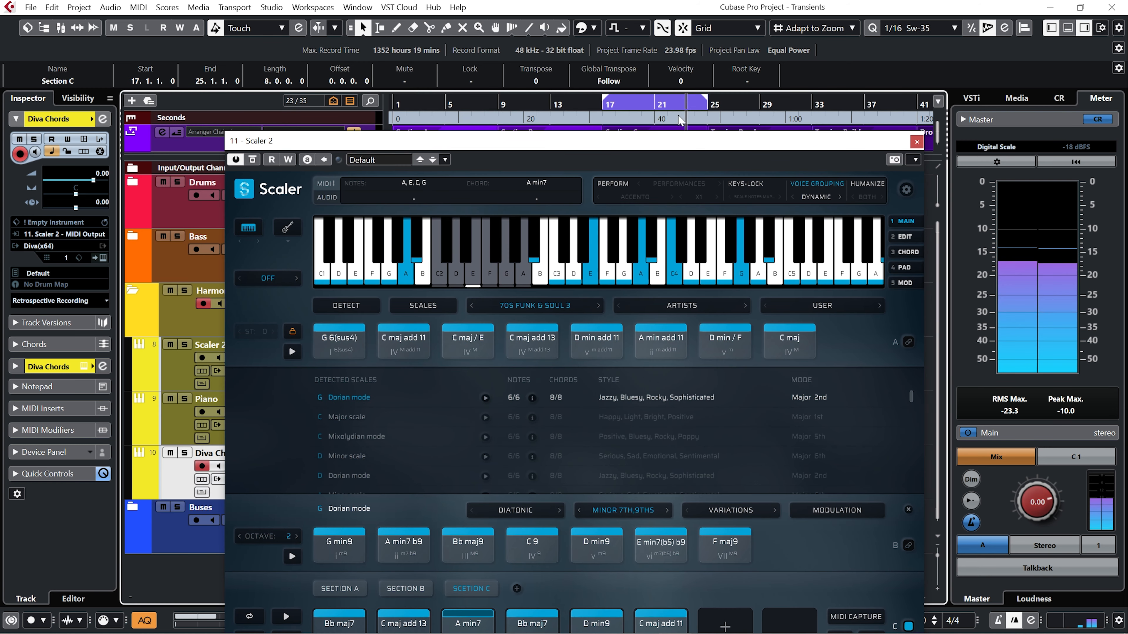
Load the Disco 6 chord set from the Disco song chord sets.
{"action": "left_click_drag", "start_coordinate": [676, 142], "coordinate": [666, 89]}
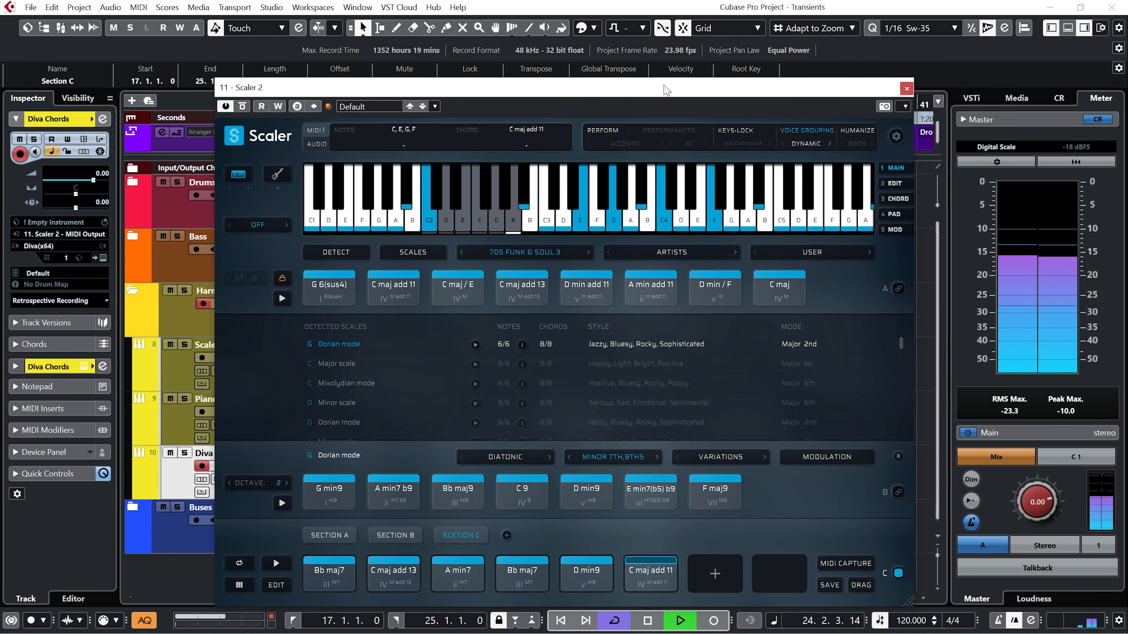
{"action": "left_click", "coordinate": [524, 252]}
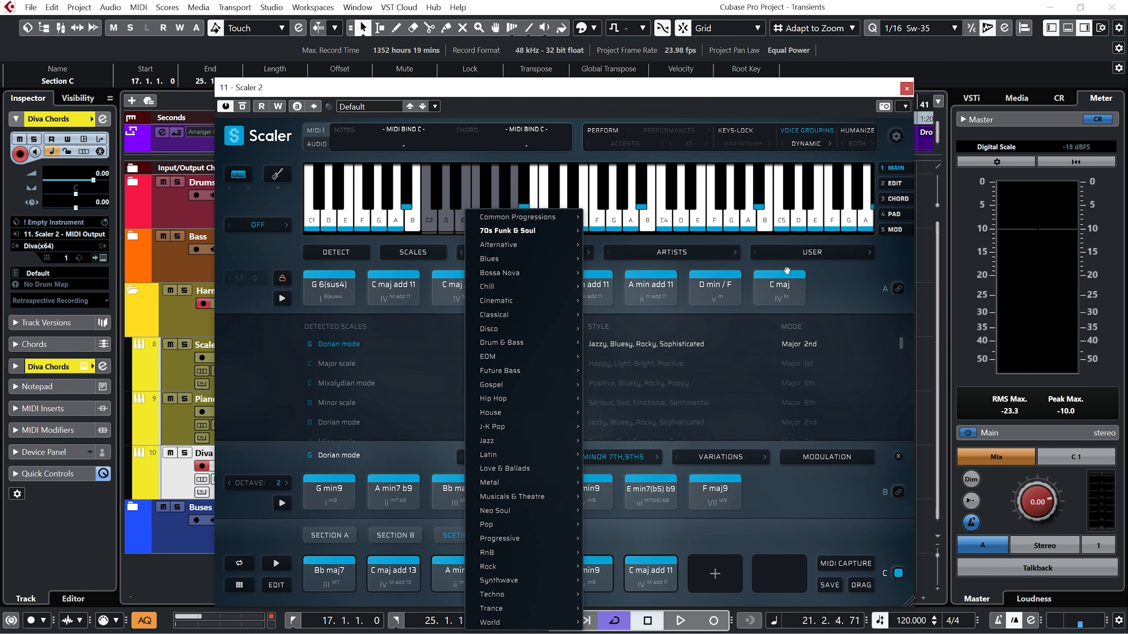
{"action": "left_click", "coordinate": [835, 285]}
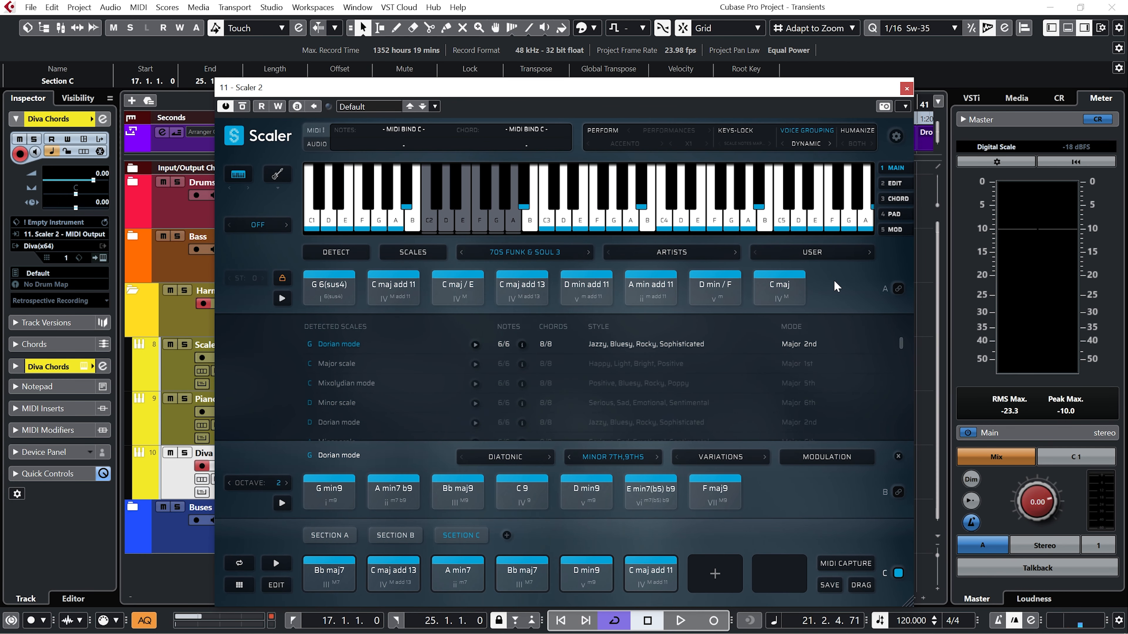
{"action": "left_click", "coordinate": [563, 258]}
{"action": "mouse_move", "coordinate": [533, 329]}
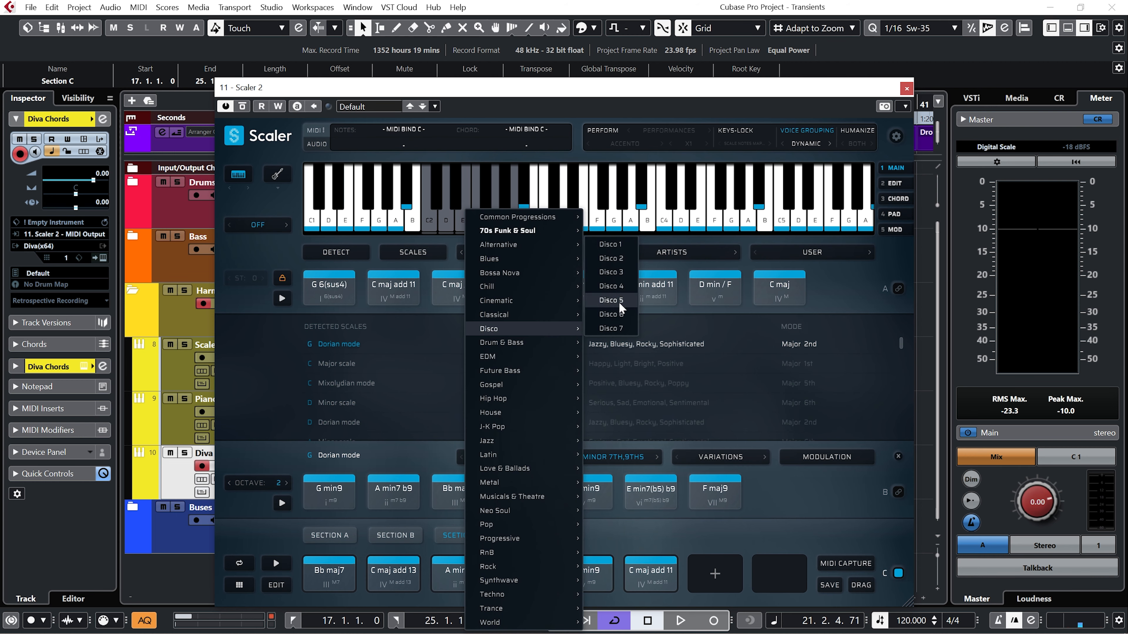
{"action": "left_click", "coordinate": [619, 250]}
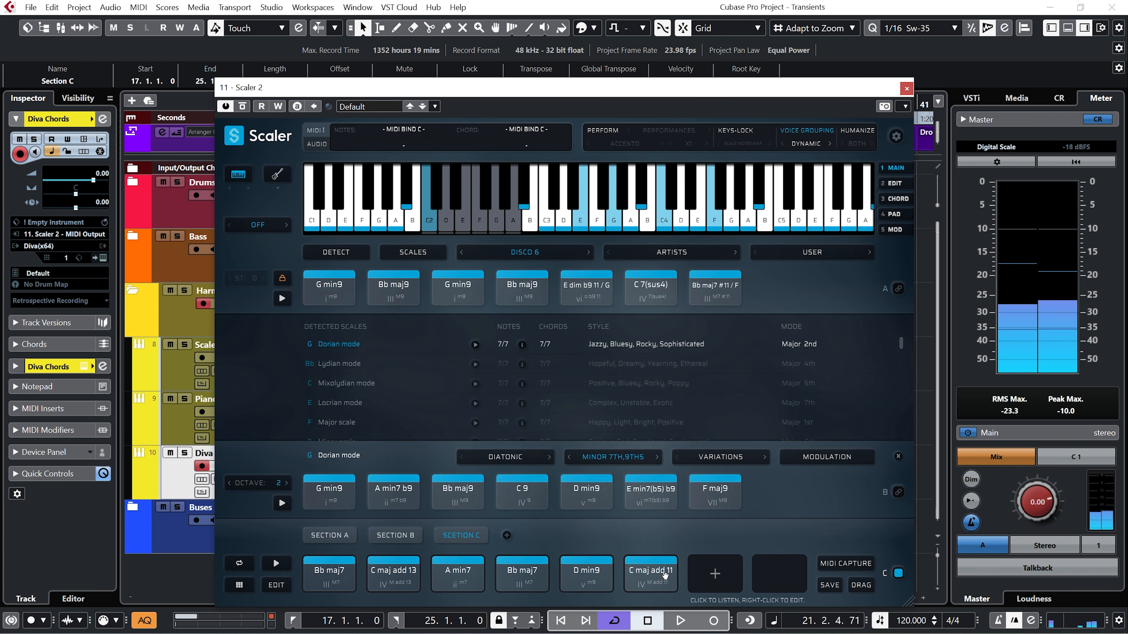
Audition the Disco 6 set's second Bb maj9 and use it to replace Section C's fifth chord.
{"action": "left_click", "coordinate": [529, 277]}
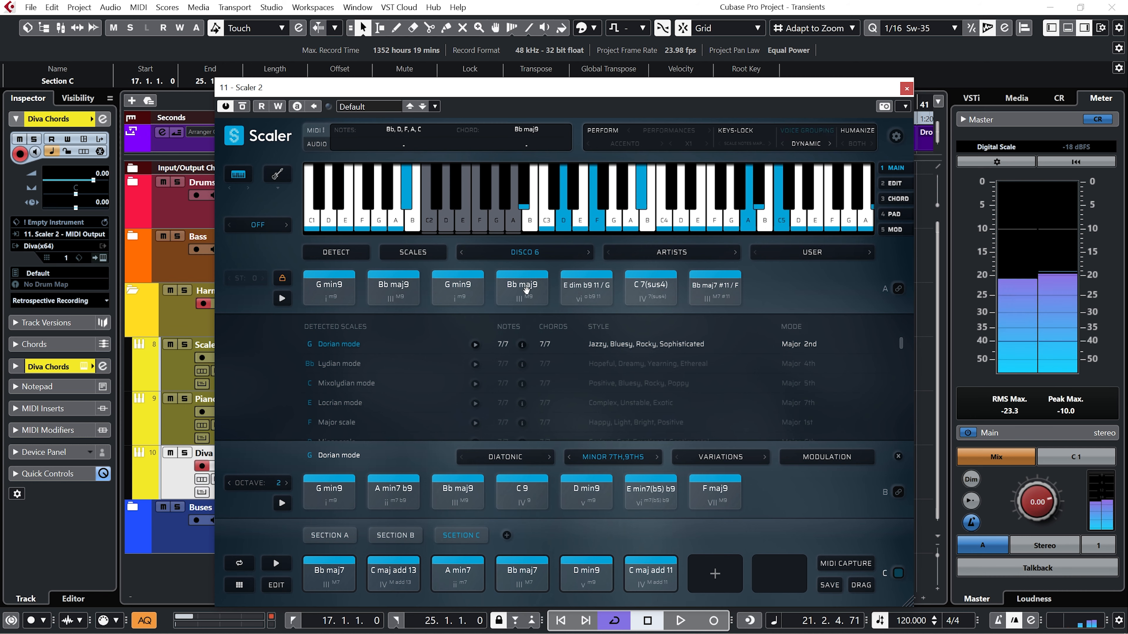
{"action": "left_click", "coordinate": [657, 569]}
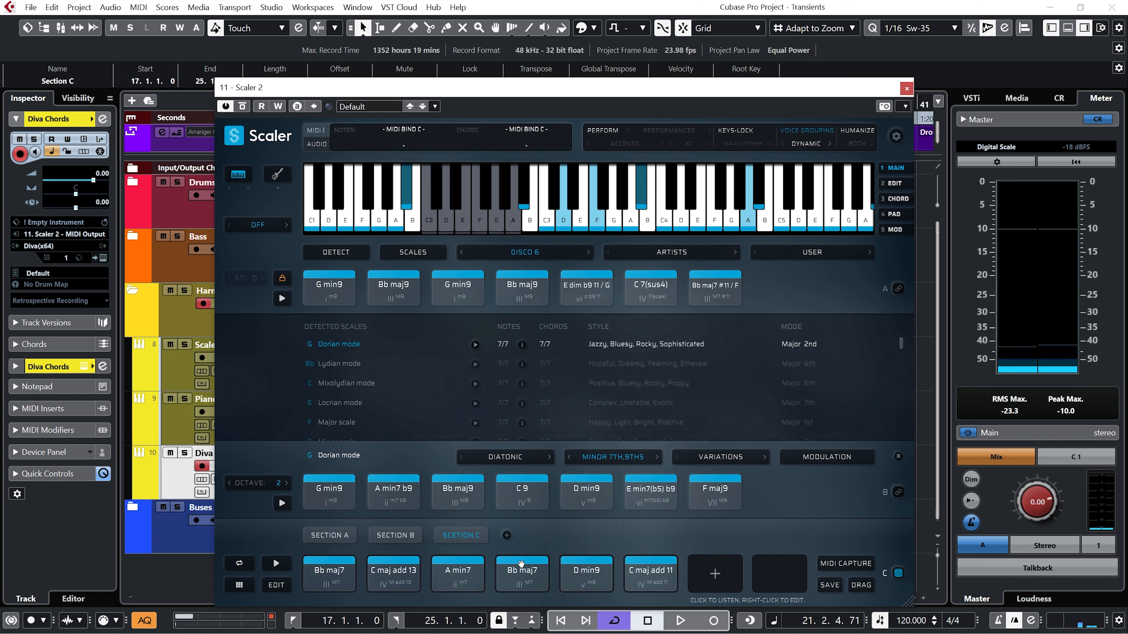
{"action": "left_click_drag", "start_coordinate": [524, 290], "coordinate": [586, 570]}
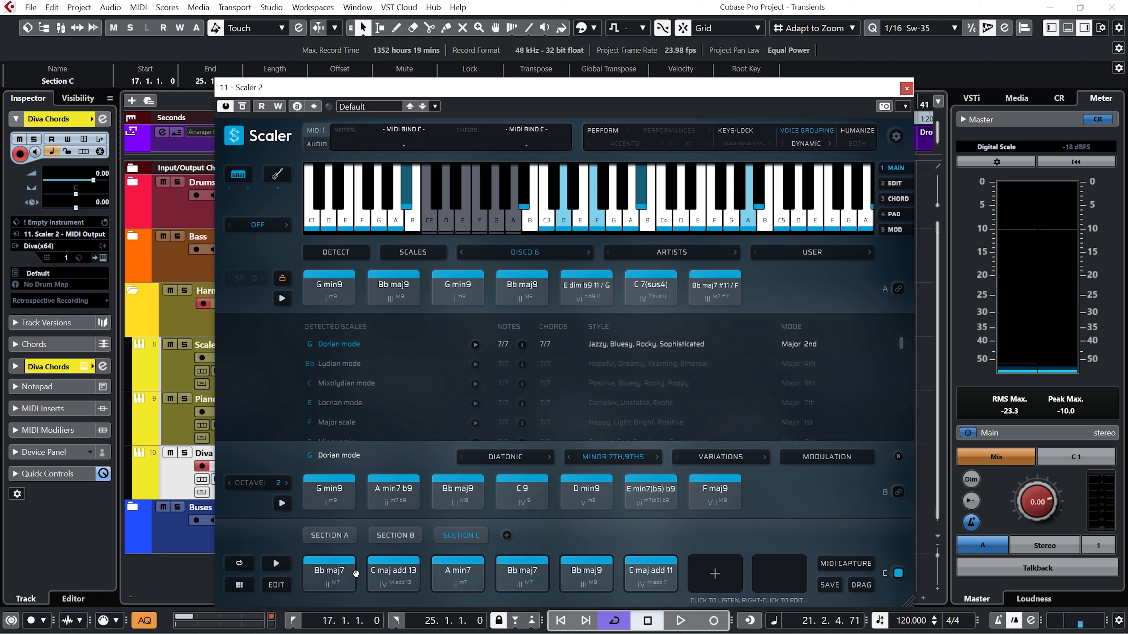
Audition Section C's chord pattern one chord at a time, from Bb maj7 to the new Bb maj9.
{"action": "left_click", "coordinate": [337, 580]}
{"action": "left_click", "coordinate": [388, 577]}
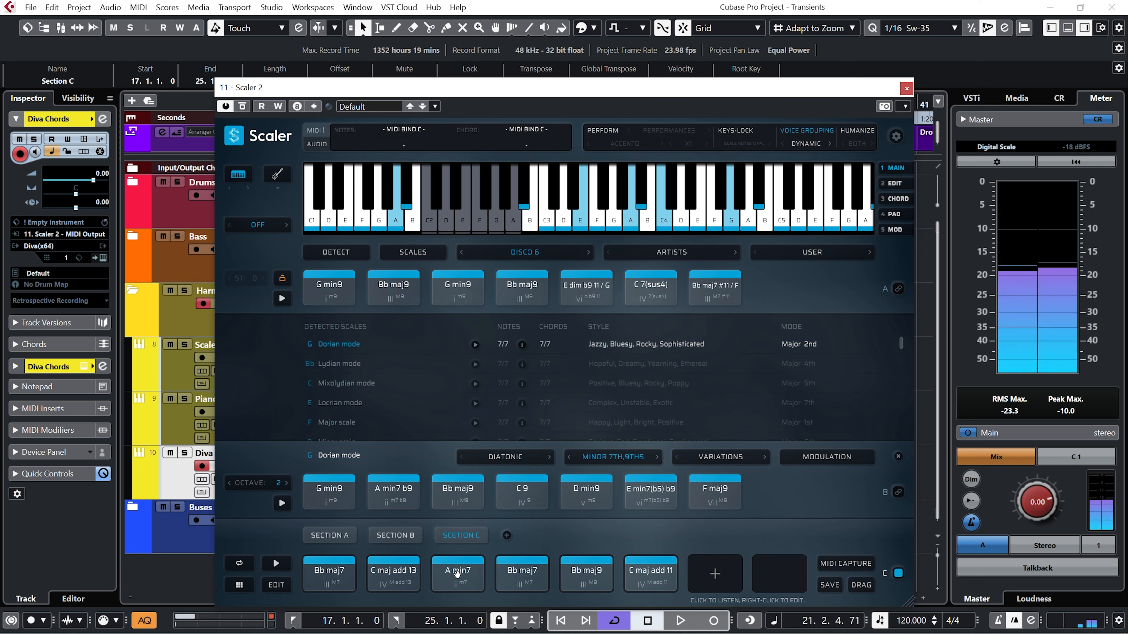
{"action": "left_click", "coordinate": [456, 575]}
{"action": "left_click", "coordinate": [509, 572]}
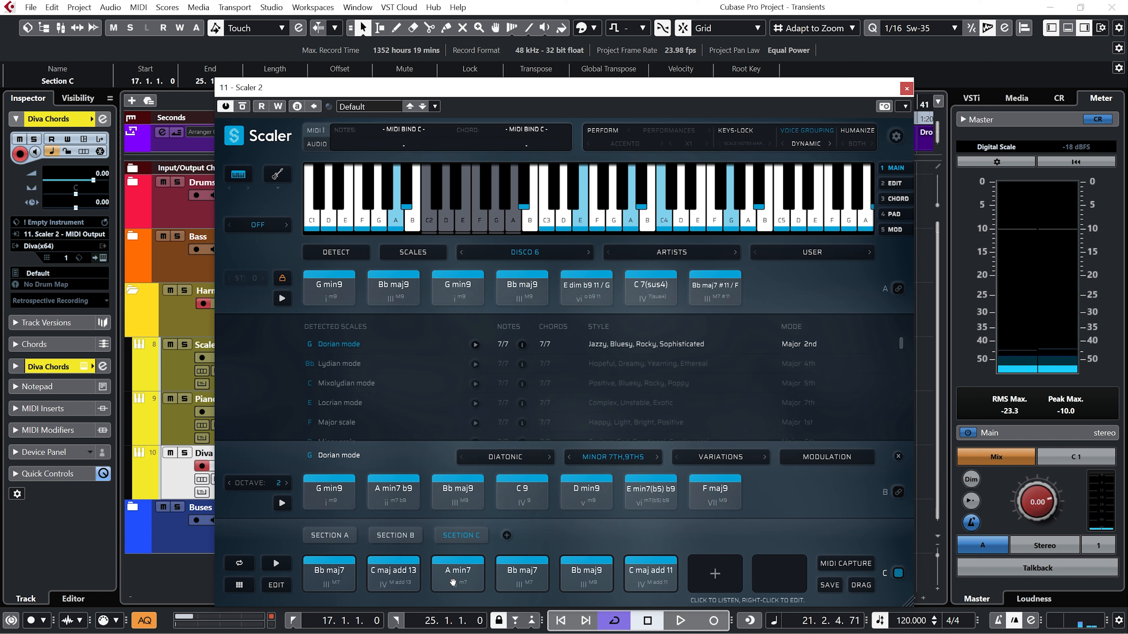
{"action": "left_click", "coordinate": [585, 578]}
{"action": "left_click", "coordinate": [585, 578]}
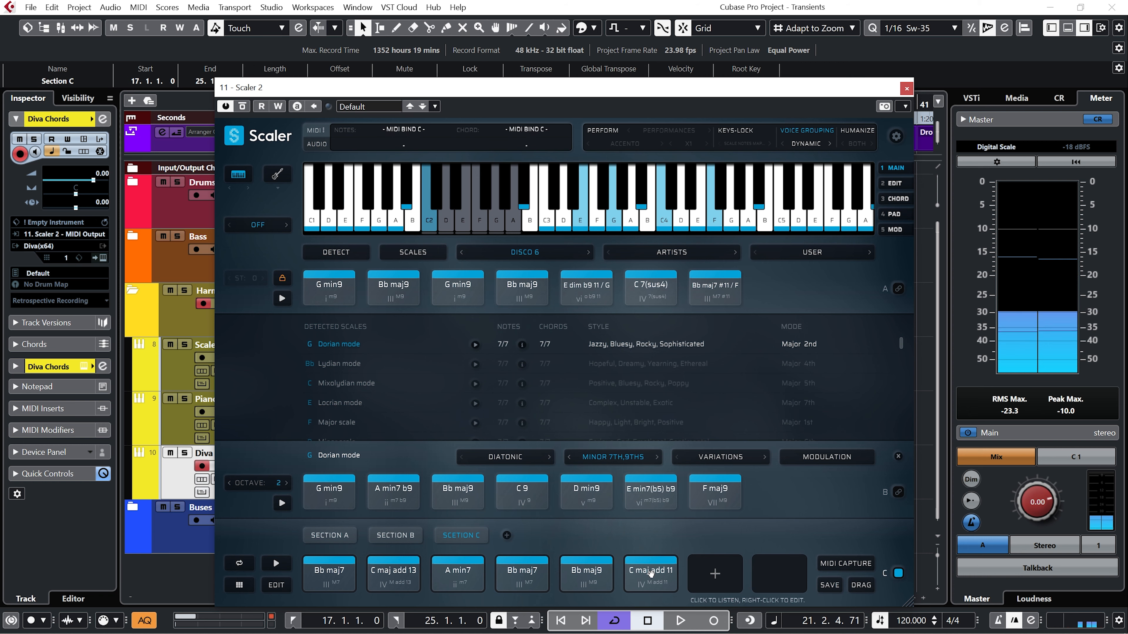
Play back Section C with the revised chords and listen to the arrangement from Section A through Section C.
{"action": "key", "text": "space"}
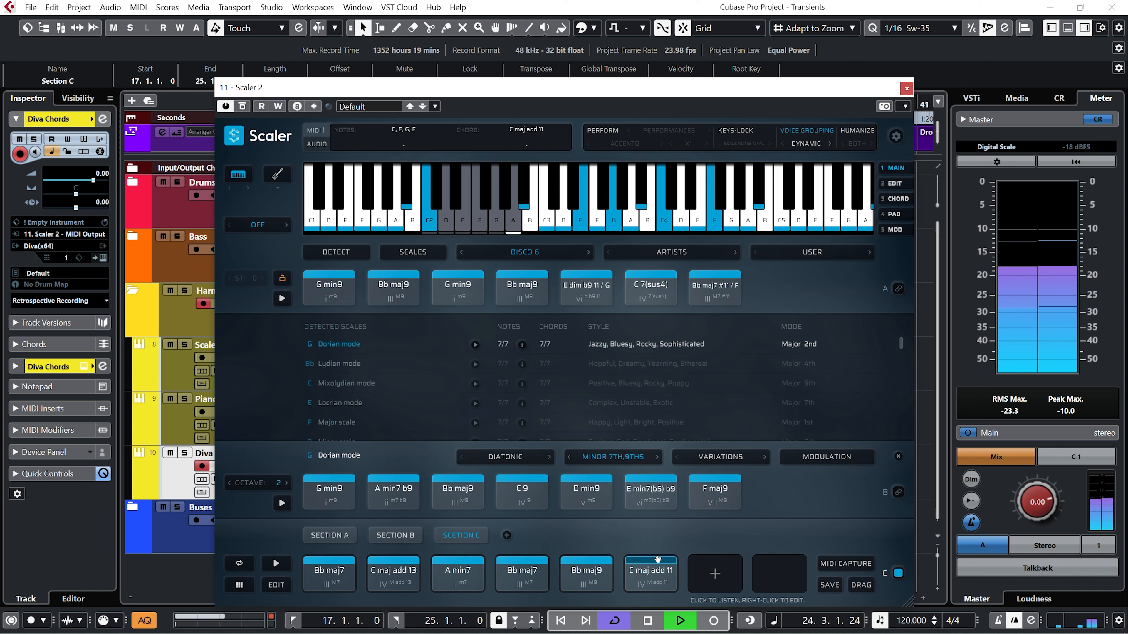
{"action": "key", "text": "space"}
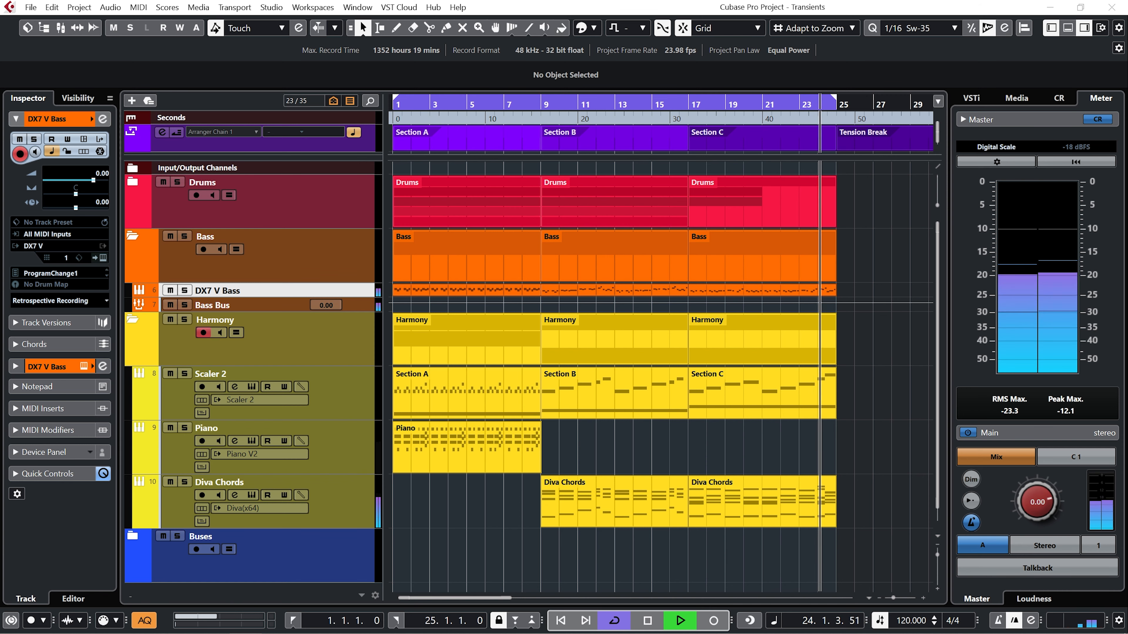
{"action": "key", "text": "space"}
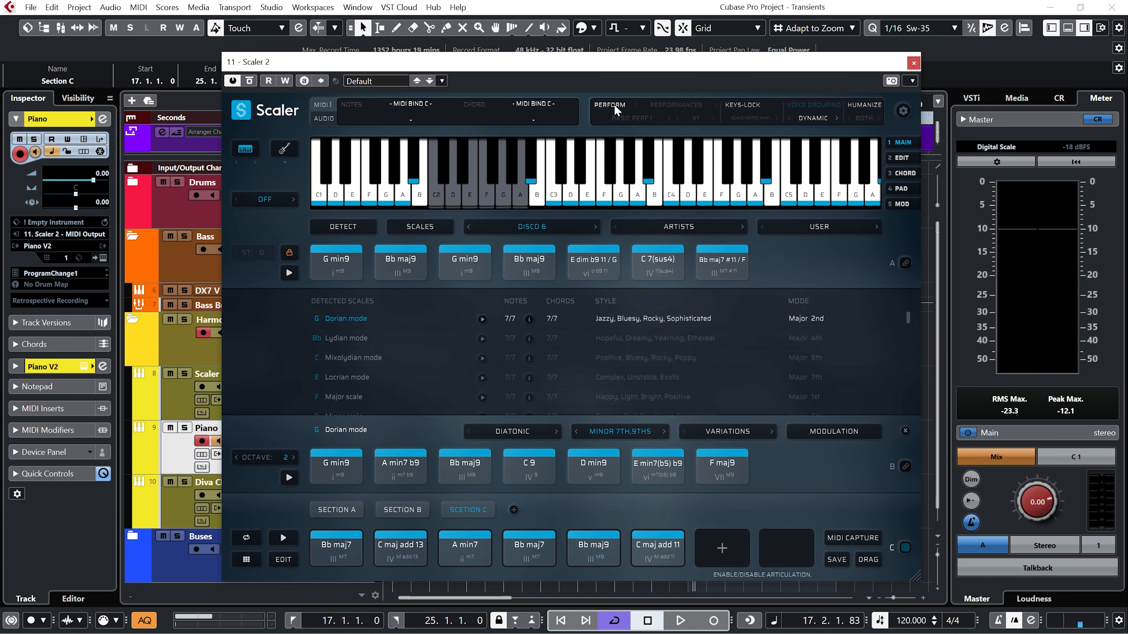
Set Scaler's Perform mode to Rhythms with the Fantasia pattern from Intermedio and audition it on Section C's Bb maj7.
{"action": "left_click", "coordinate": [664, 105]}
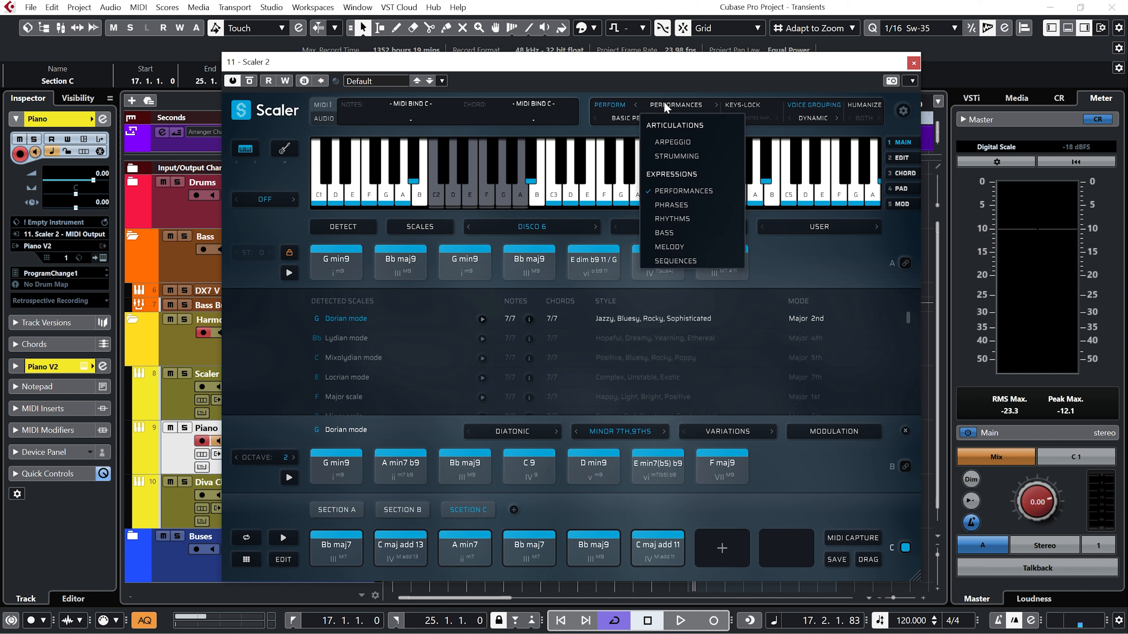
{"action": "left_click", "coordinate": [697, 220]}
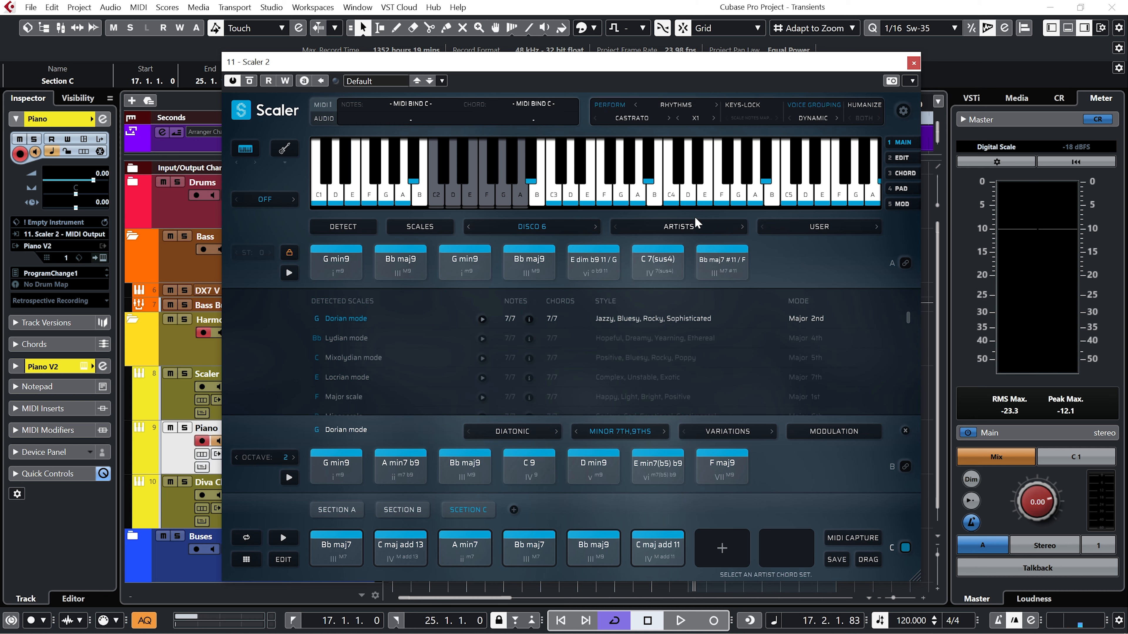
{"action": "left_click", "coordinate": [638, 113]}
{"action": "mouse_move", "coordinate": [651, 145]}
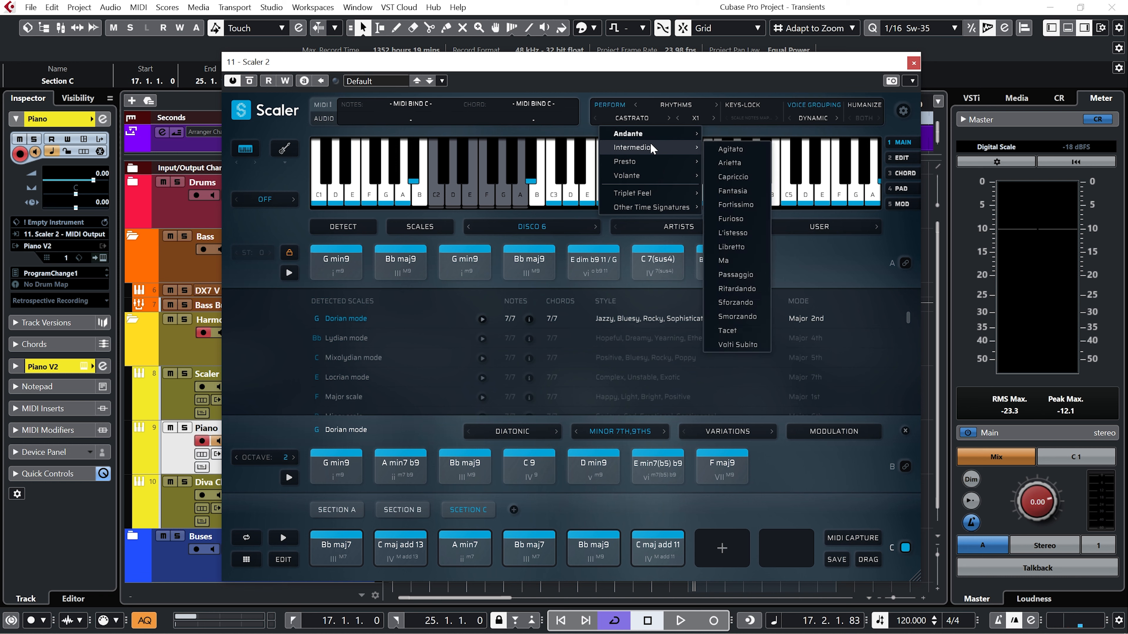
{"action": "left_click", "coordinate": [733, 187]}
{"action": "left_click", "coordinate": [328, 541]}
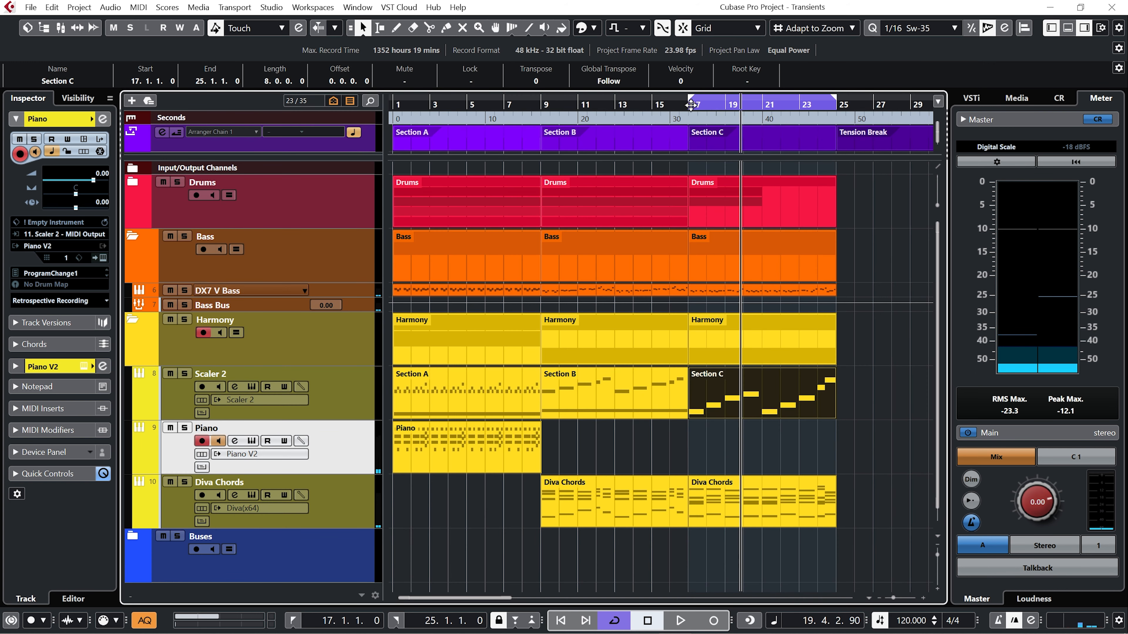
Record Scaler's rhythmic MIDI output onto the Piano track from bar 17 to the end of Section C, with cycle off.
{"action": "left_click", "coordinate": [691, 105]}
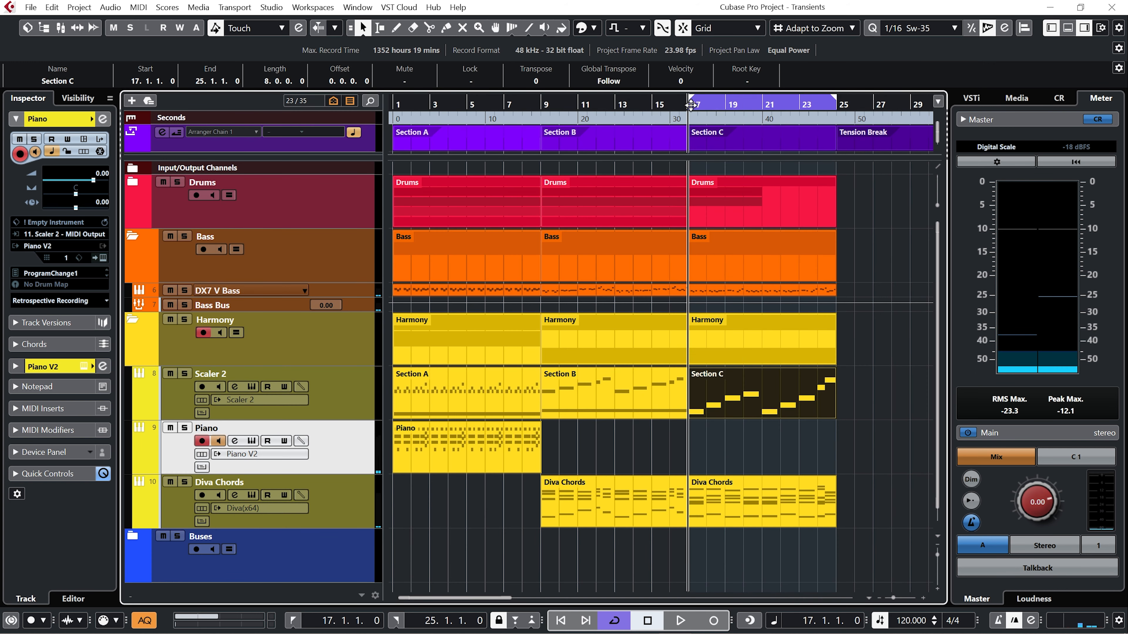
{"action": "key", "text": "KP_Divide"}
{"action": "key", "text": "KP_Multiply"}
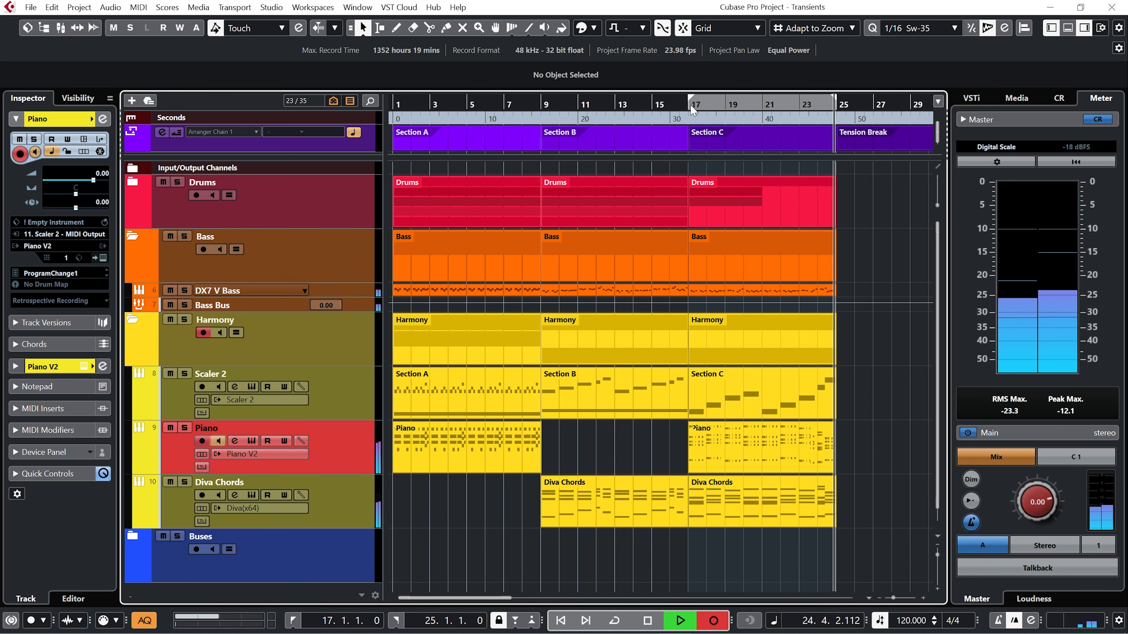
{"action": "key", "text": "space"}
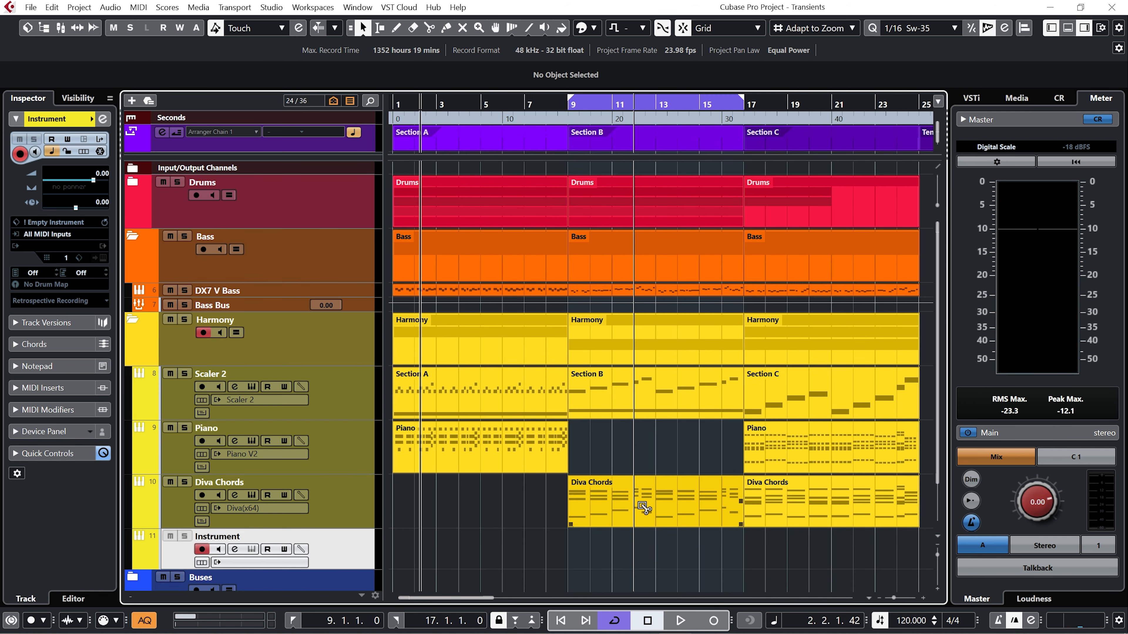
Copy Section B's Diva Chords part onto the Arp track below and play the arrangement from bar 1 with the Pad track selected.
{"action": "left_click_drag", "start_coordinate": [643, 507], "coordinate": [637, 532]}
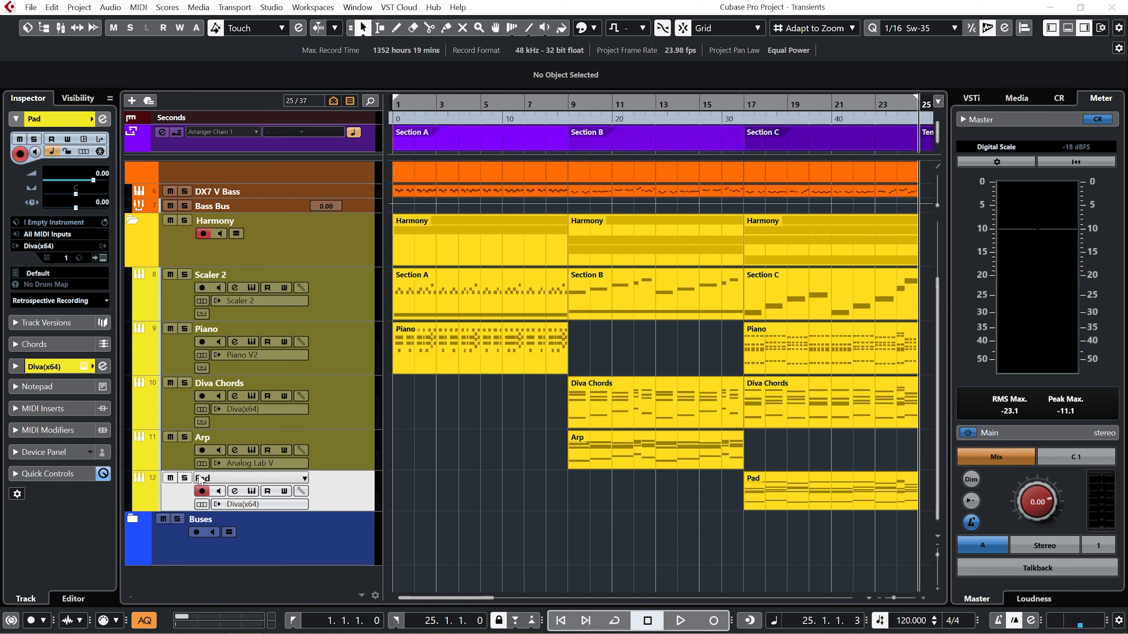
{"action": "left_click", "coordinate": [252, 501]}
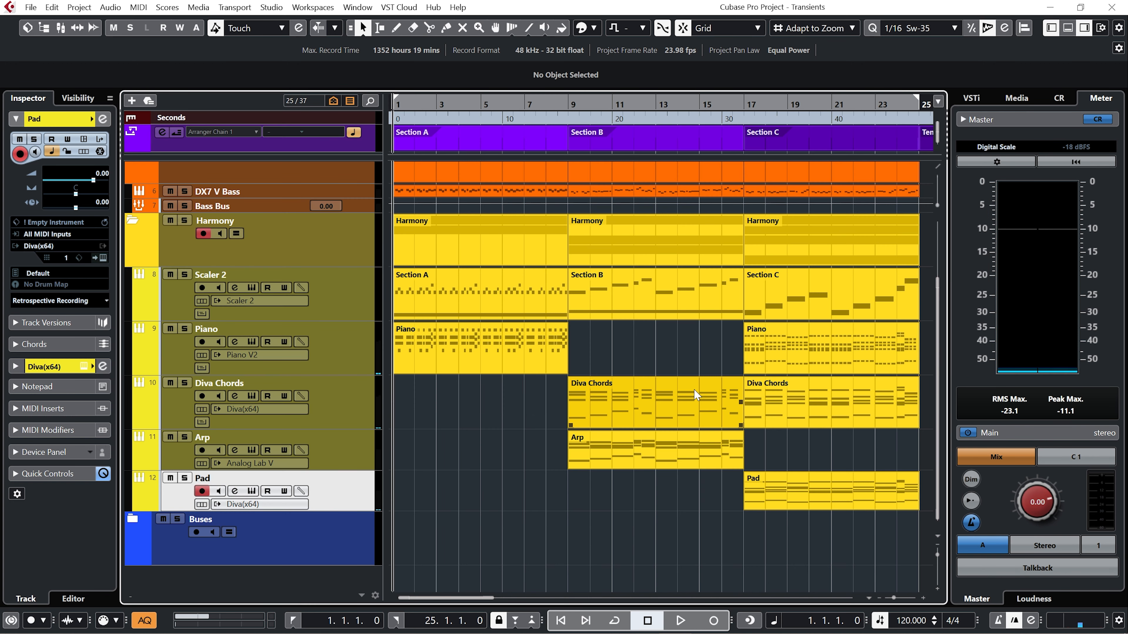
{"action": "key", "text": "space"}
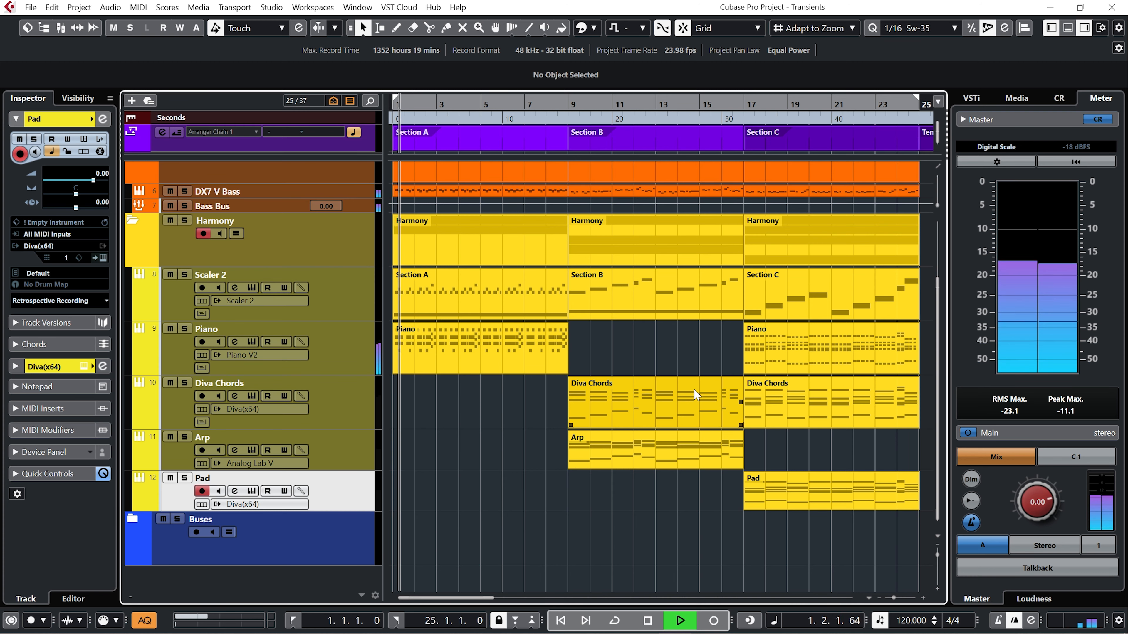